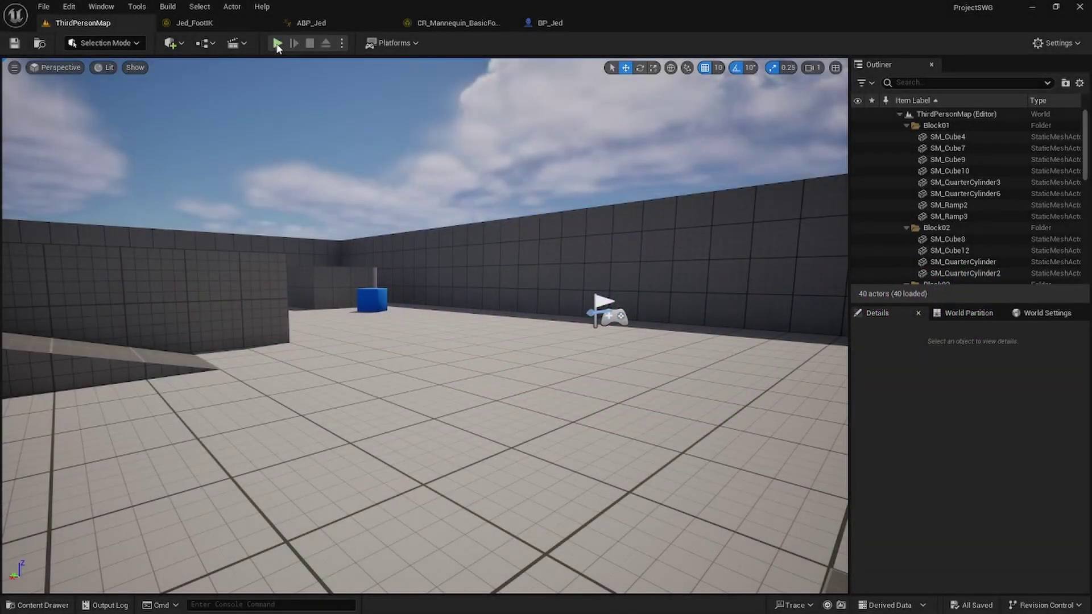
Step: Play-test ThirdPersonMap, running the armored character across the floor, ramps and platforms and jumping to examine the foot placement
left_click(277, 45)
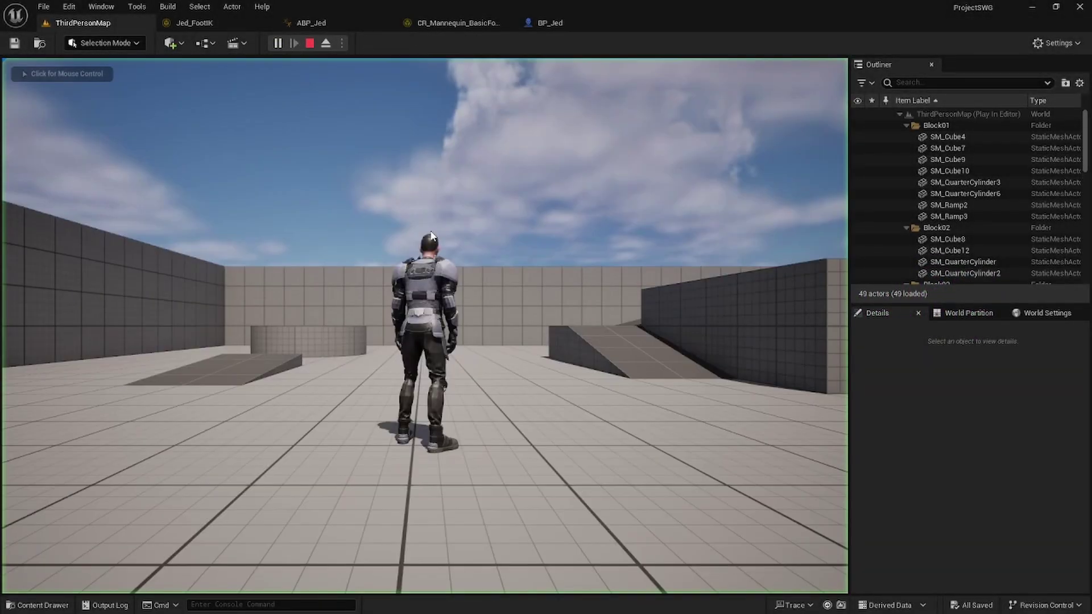
left_click(514, 377)
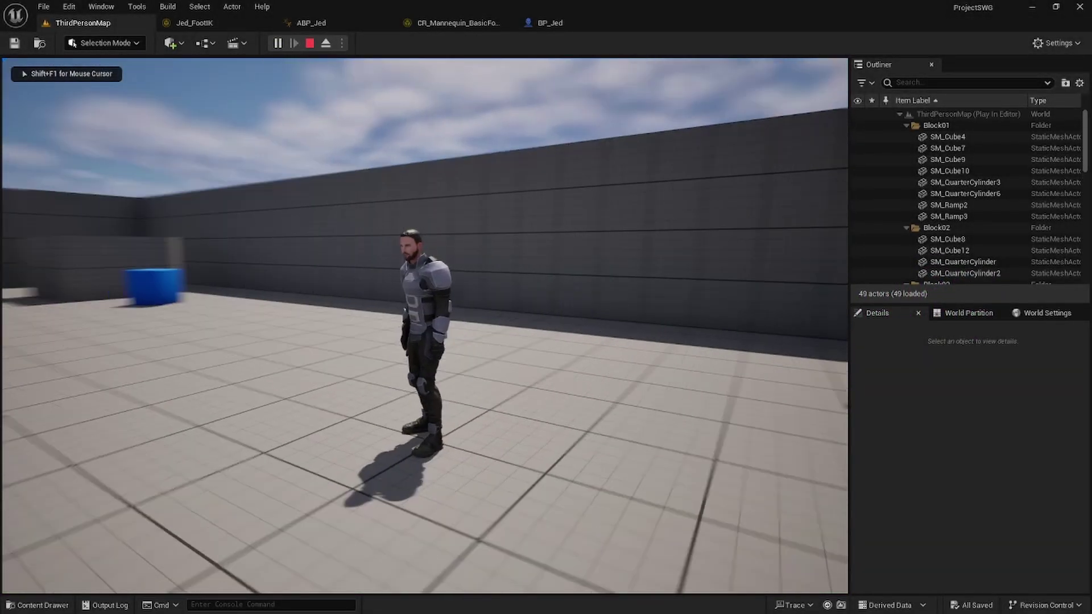
key("w")
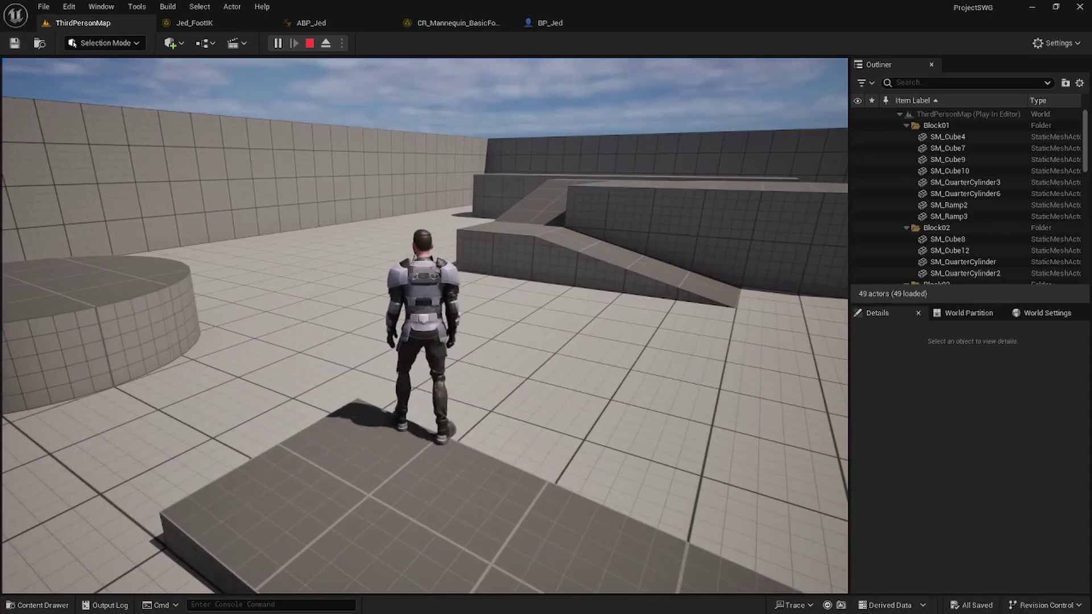
key("w")
key("s")
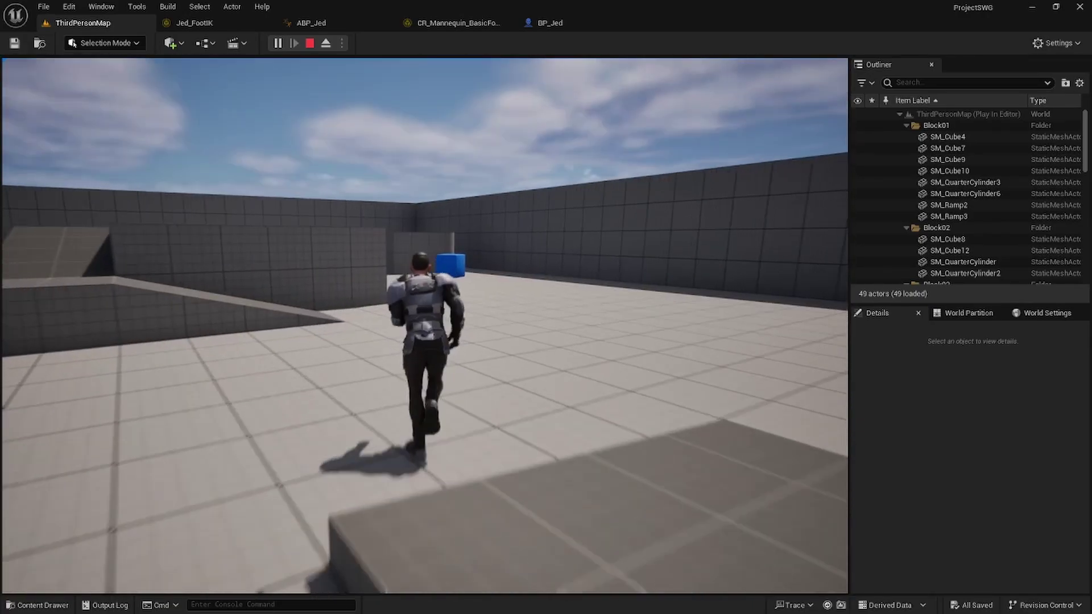
key("w")
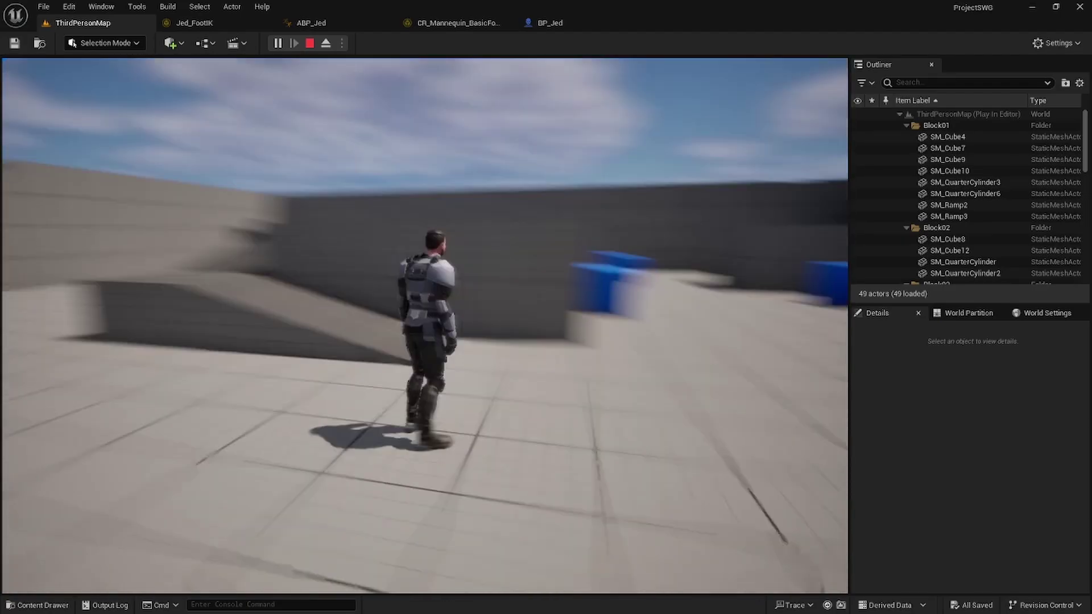
key("w")
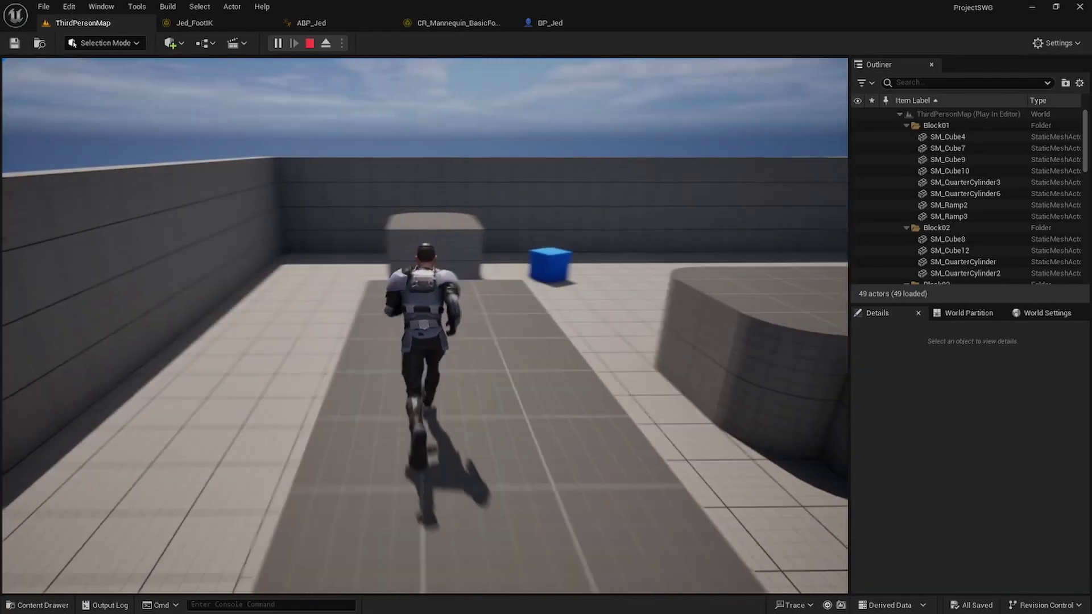
key("w")
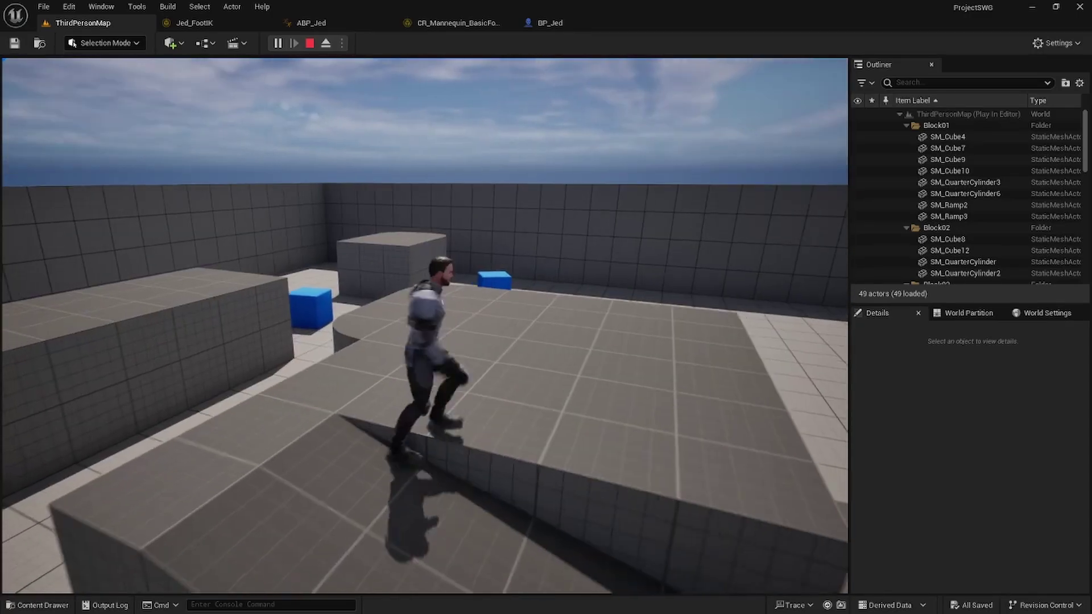
key("w")
key("w")
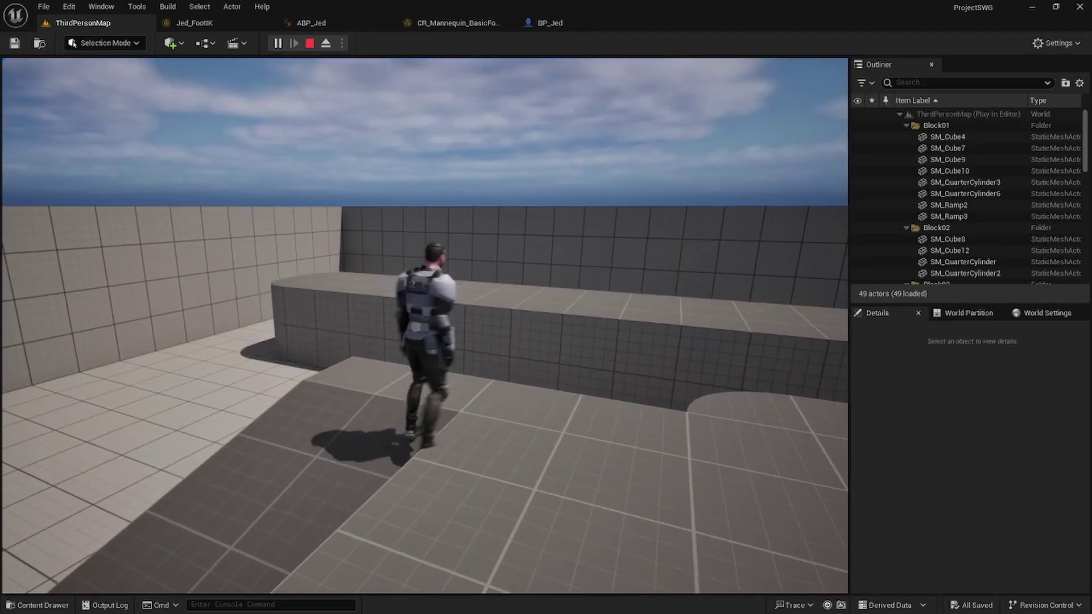
key("w")
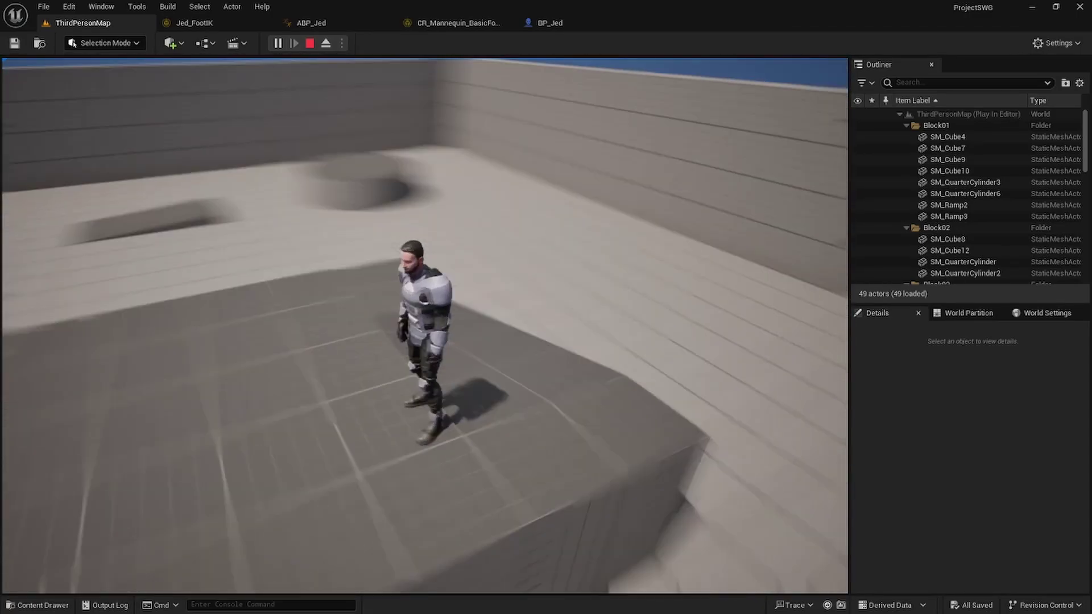
key("w")
key("w")
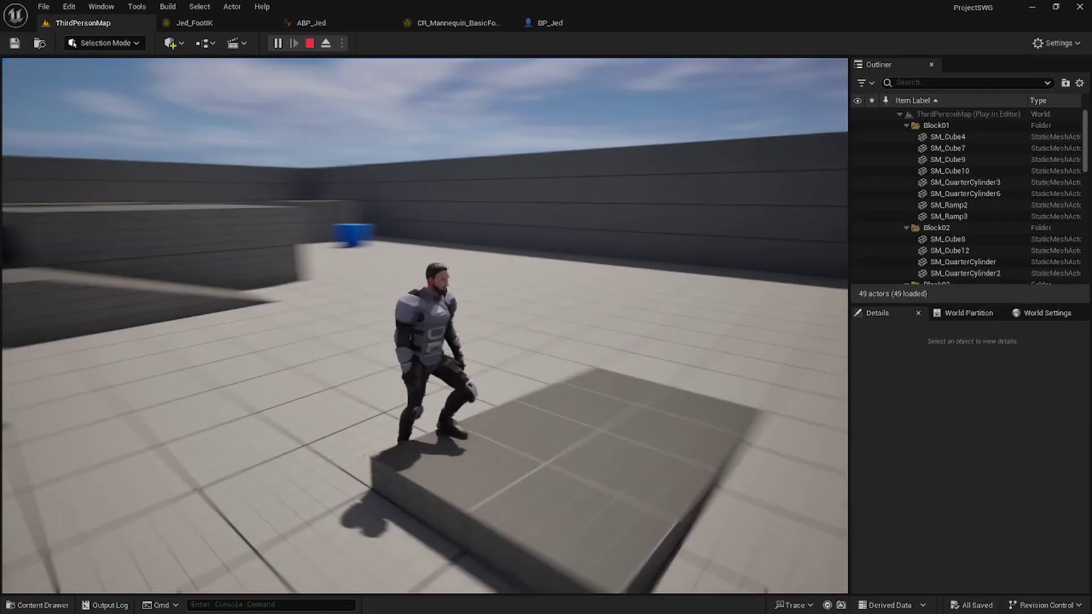
key("space")
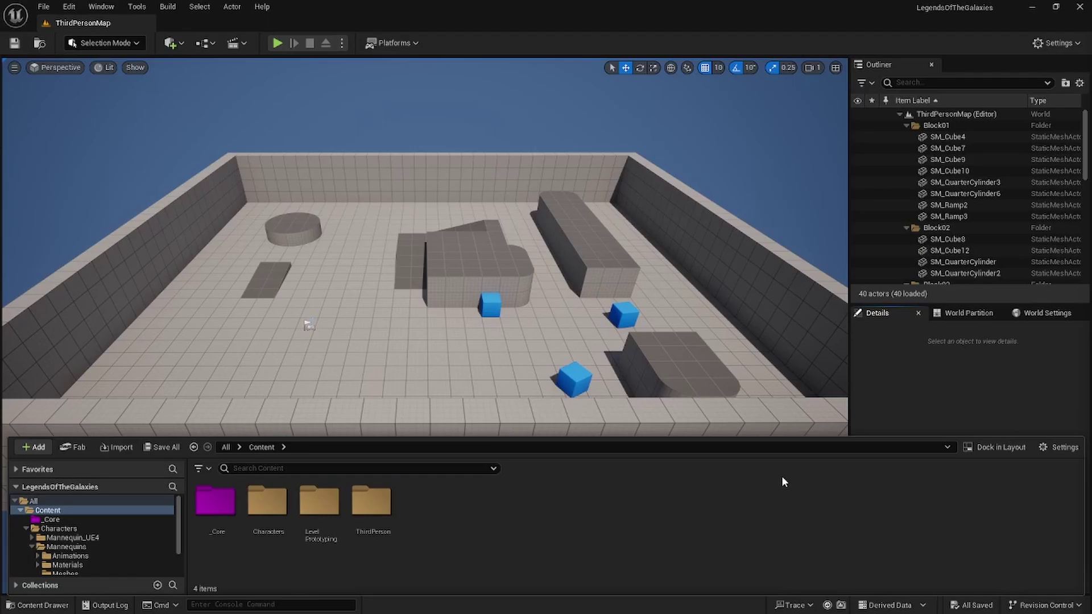
Step: Create a folder named Jed inside the _Core content folder and open it
double_click(215, 500)
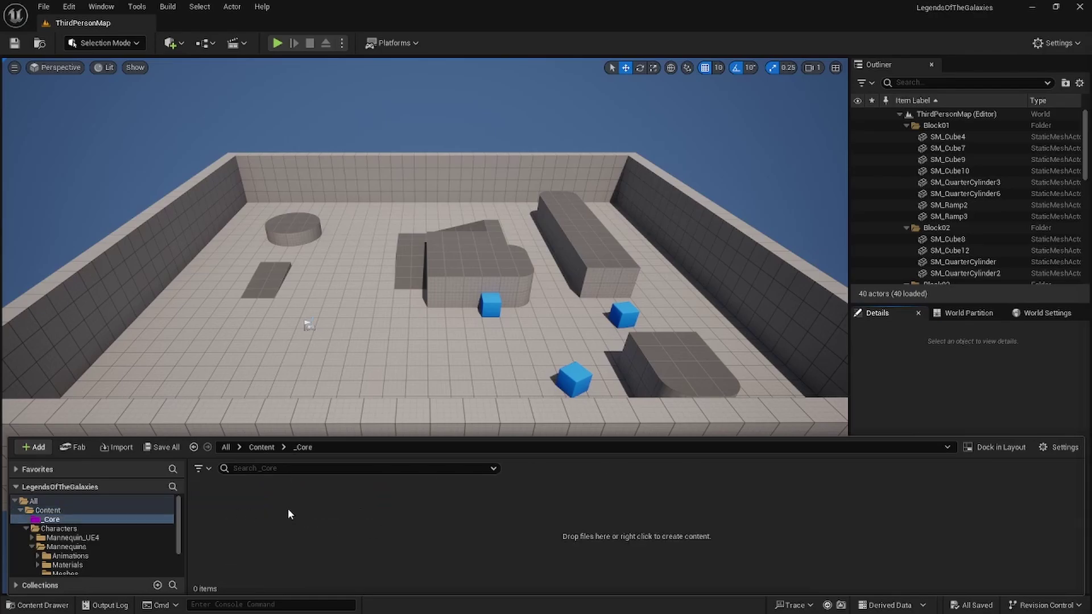
right_click(397, 518)
left_click(432, 145)
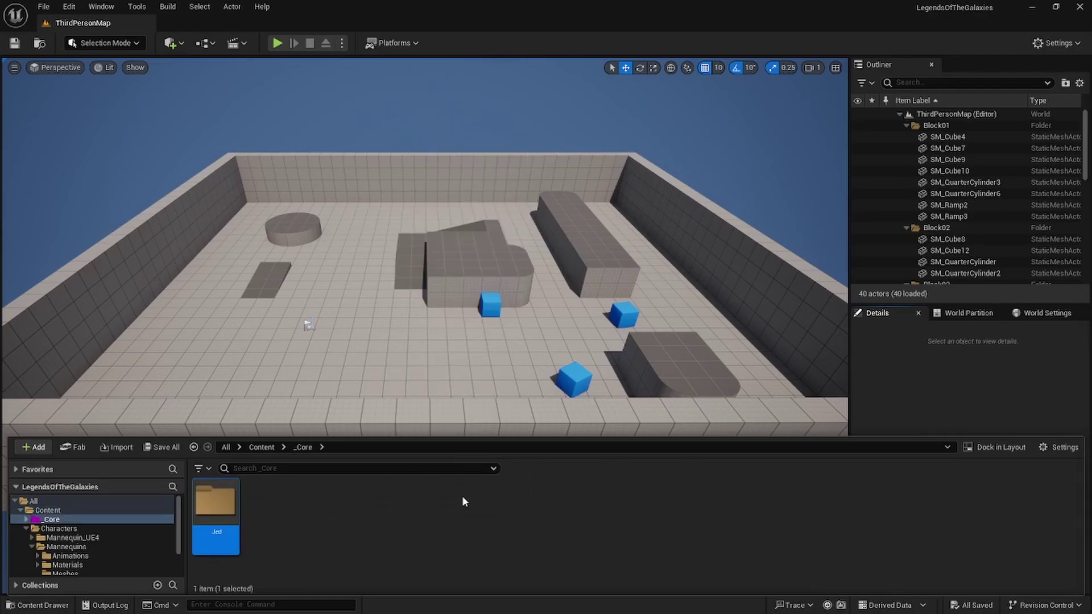
double_click(216, 503)
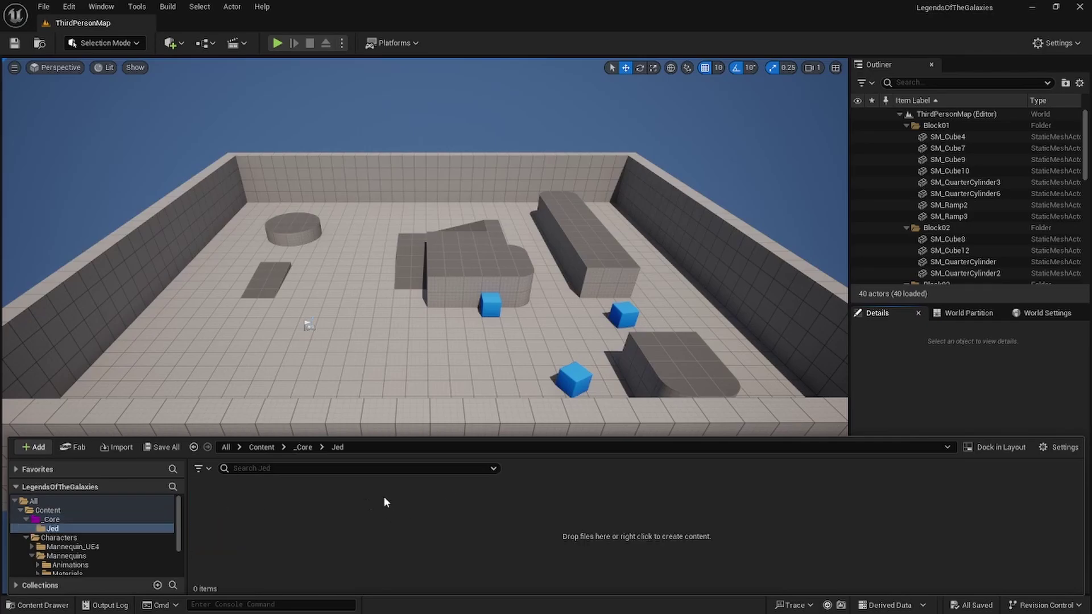
Step: Import JediRyan.fbx into the Jed folder as a skeletal mesh with no existing skeleton assigned
right_click(545, 523)
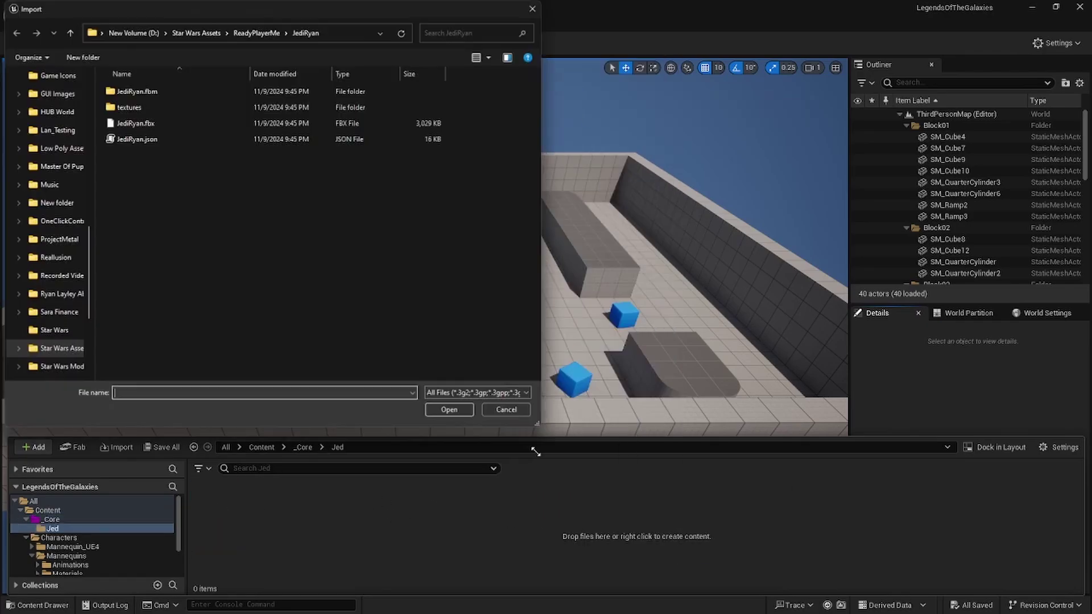
left_click(583, 92)
left_click(132, 124)
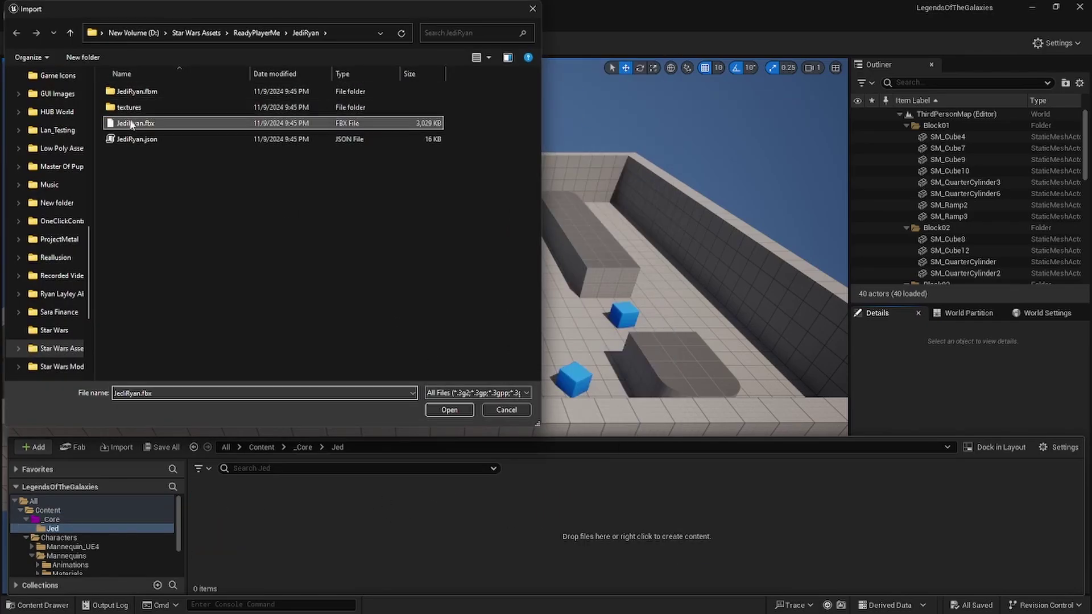
left_click(444, 412)
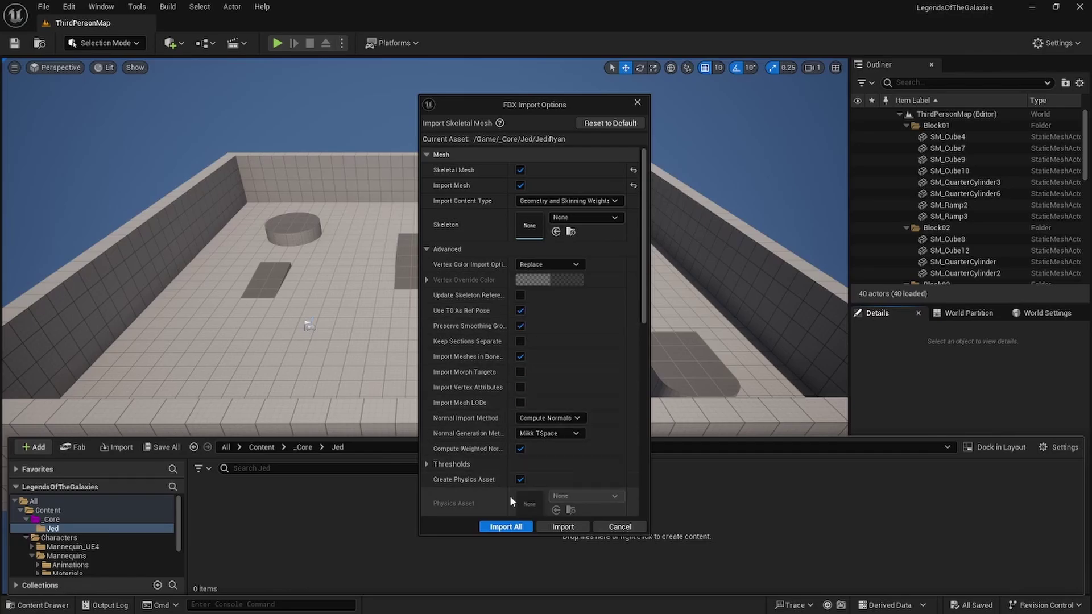
left_click(501, 526)
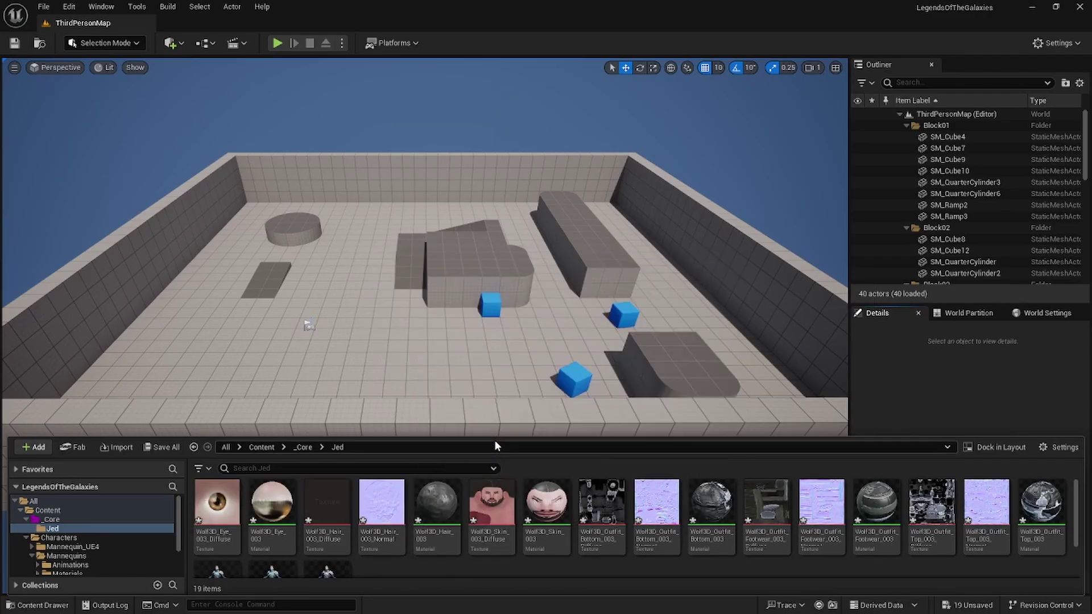
Step: Open the imported JediRyan skeletal mesh for inspection, save all assets, and close the mesh editor
left_click_drag(494, 439, 500, 371)
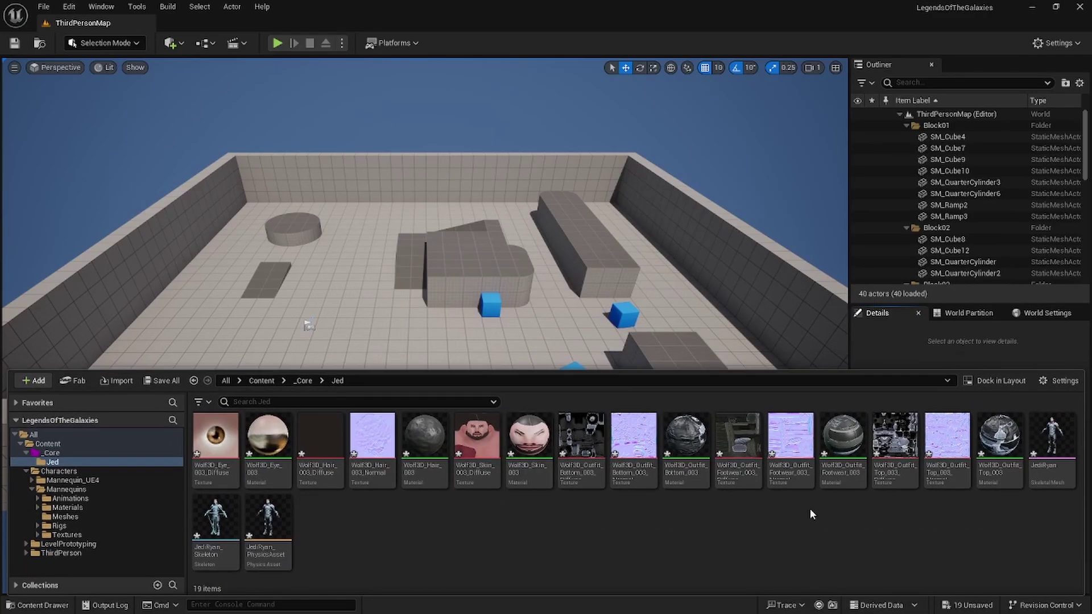
double_click(1051, 438)
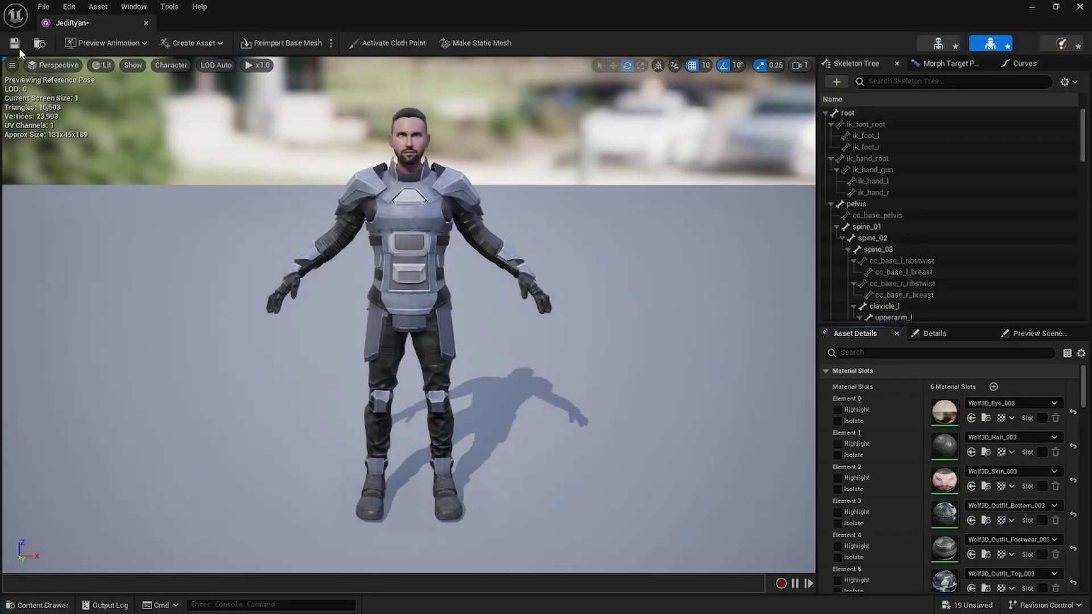
left_click(44, 7)
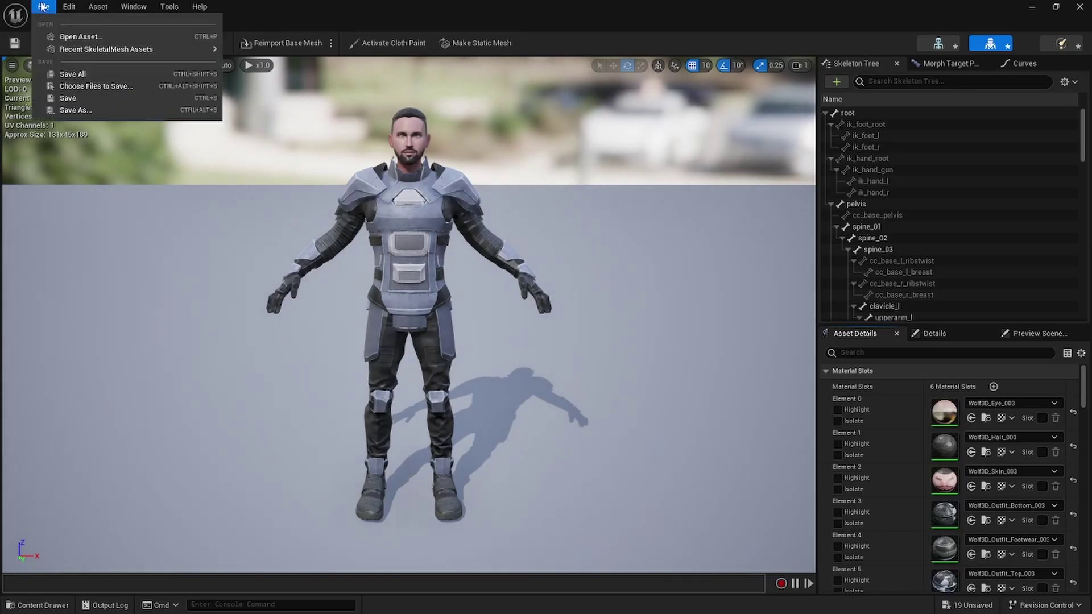
left_click(60, 73)
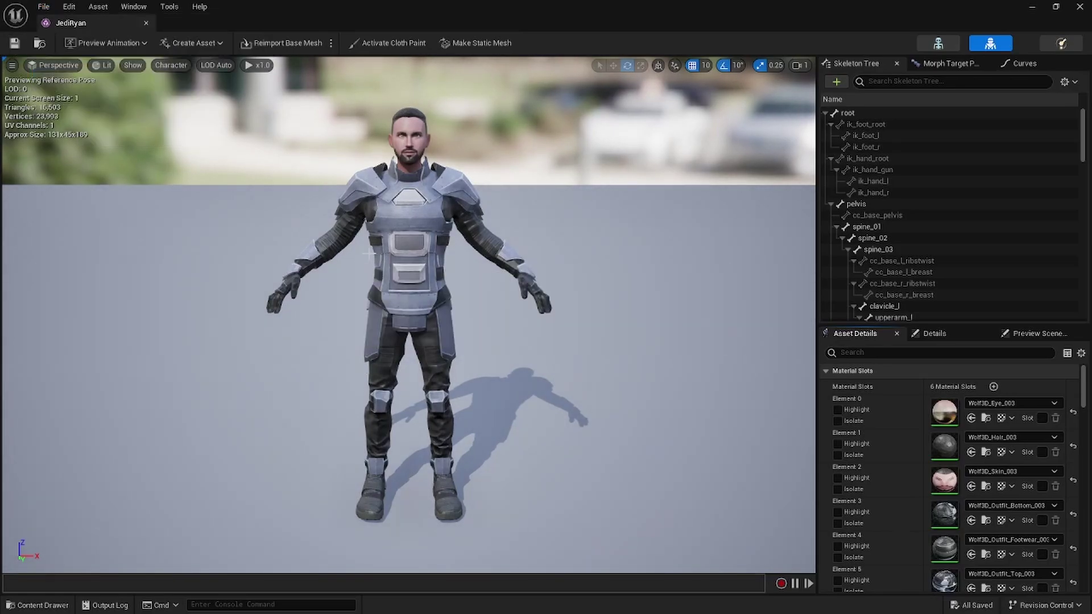
left_click(146, 24)
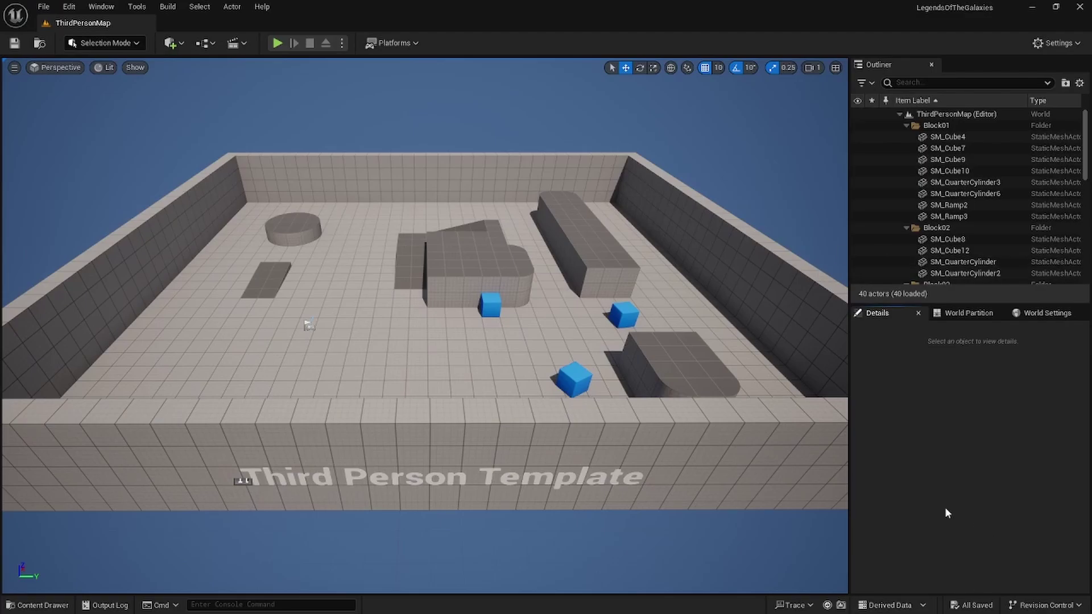
Step: Browse the project content to the Animations folder under Characters > Mannequins
key("ctrl+space")
left_click(261, 380)
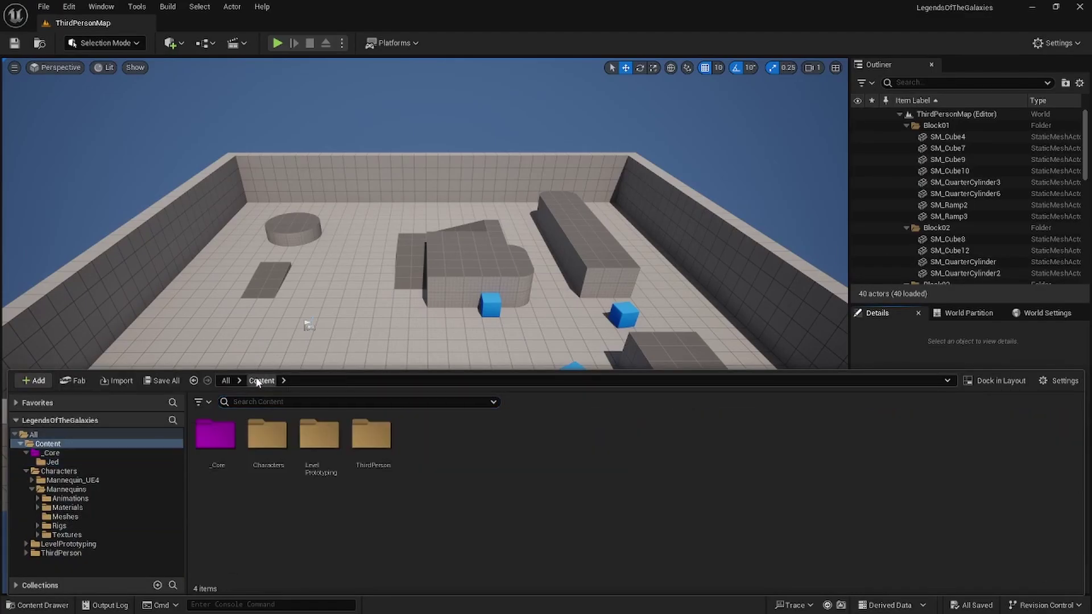
left_click(265, 438)
double_click(265, 439)
left_click(265, 439)
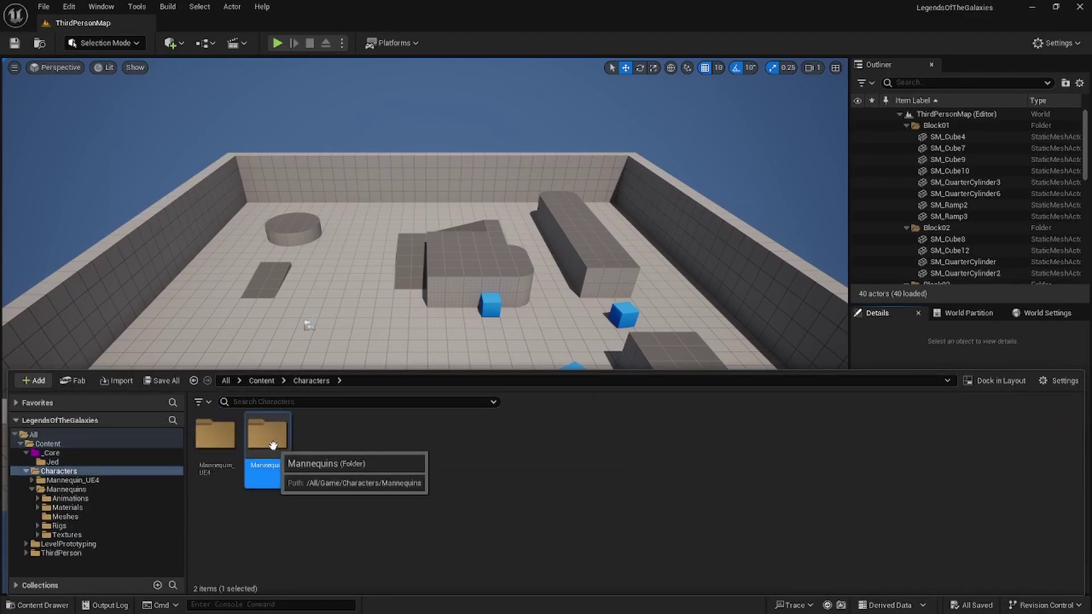
double_click(265, 439)
double_click(206, 446)
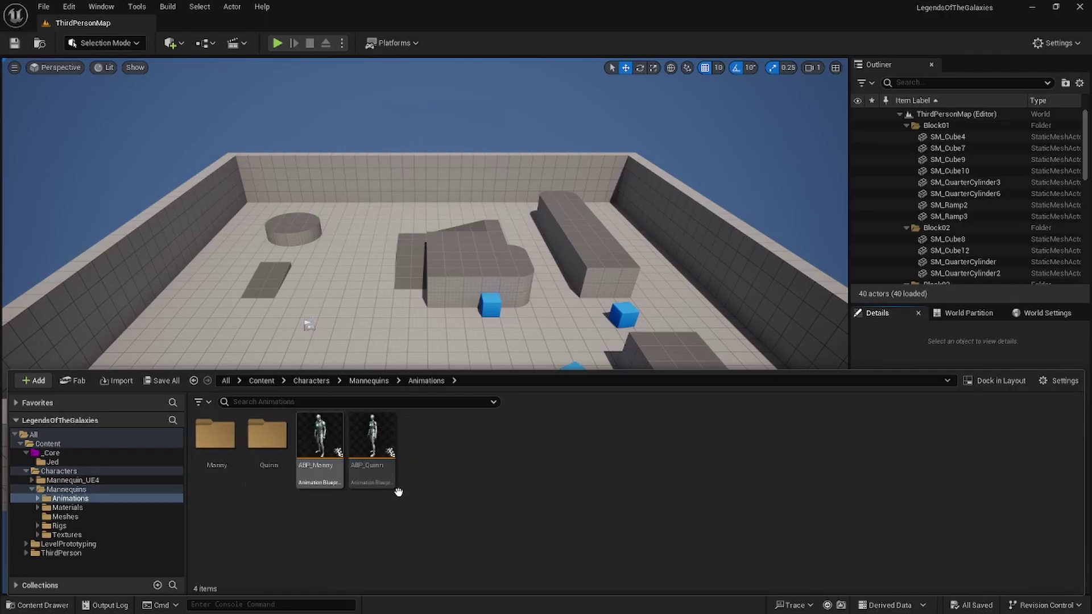
Step: Start Retarget Animations for the ABP_Manny animation blueprint and set JediRyan as the target skeletal mesh
right_click(329, 482)
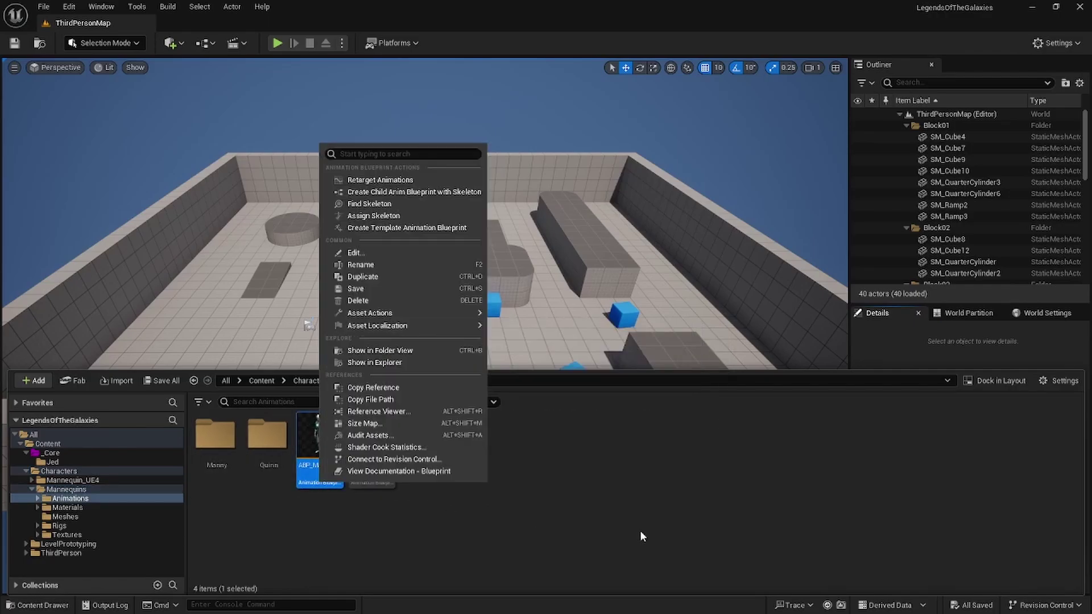
left_click(410, 181)
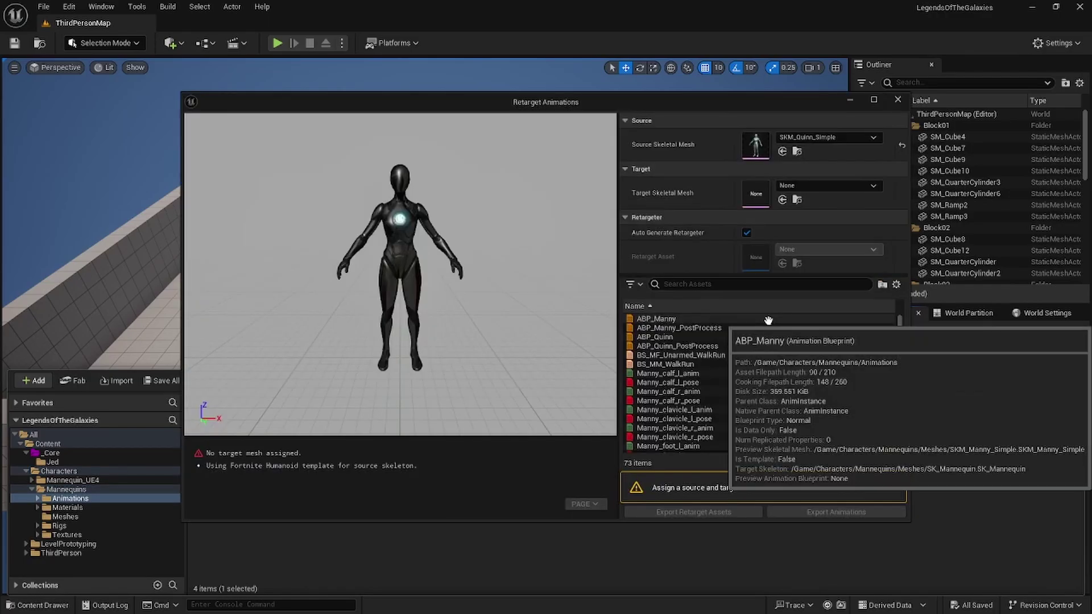
left_click(874, 189)
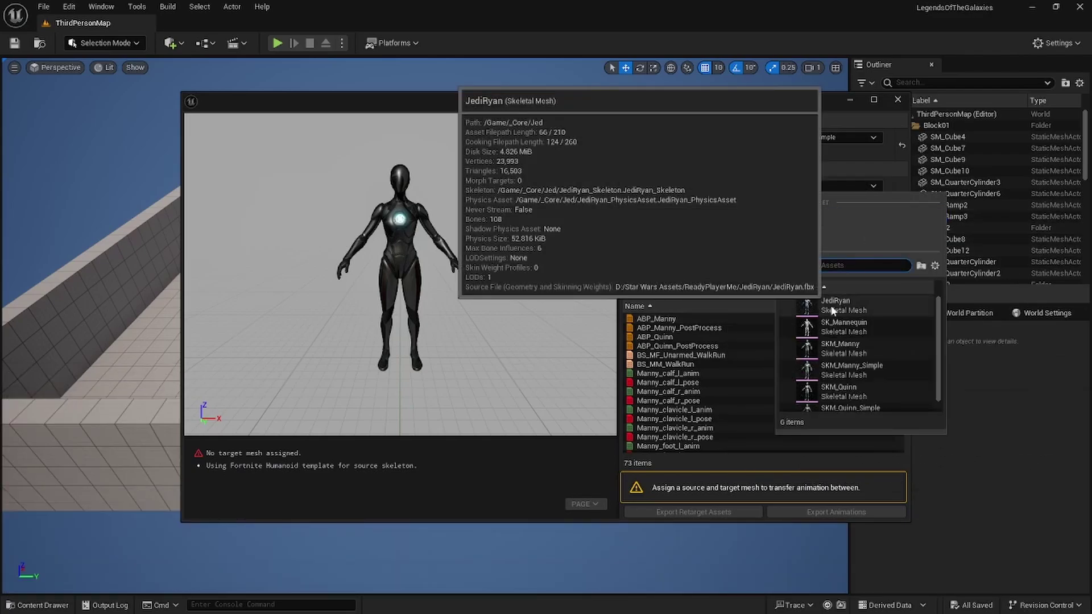
left_click(875, 306)
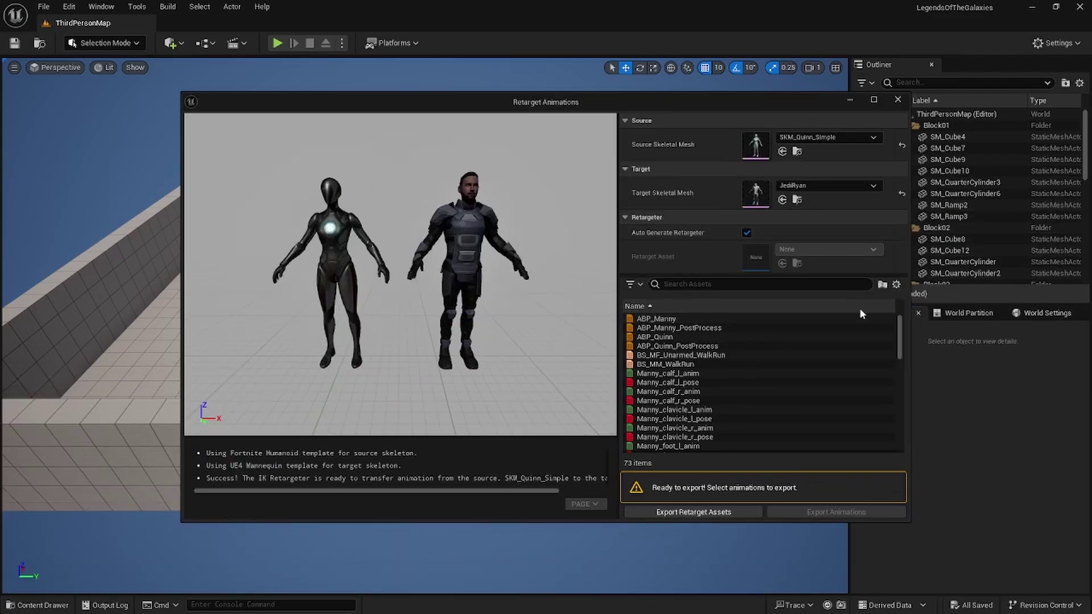
Step: Preview the MM_Idle, MM_Fall_Loop and MF_Walk_Fwd animations on the JediRyan target mesh
scroll(691, 393, "down", 10)
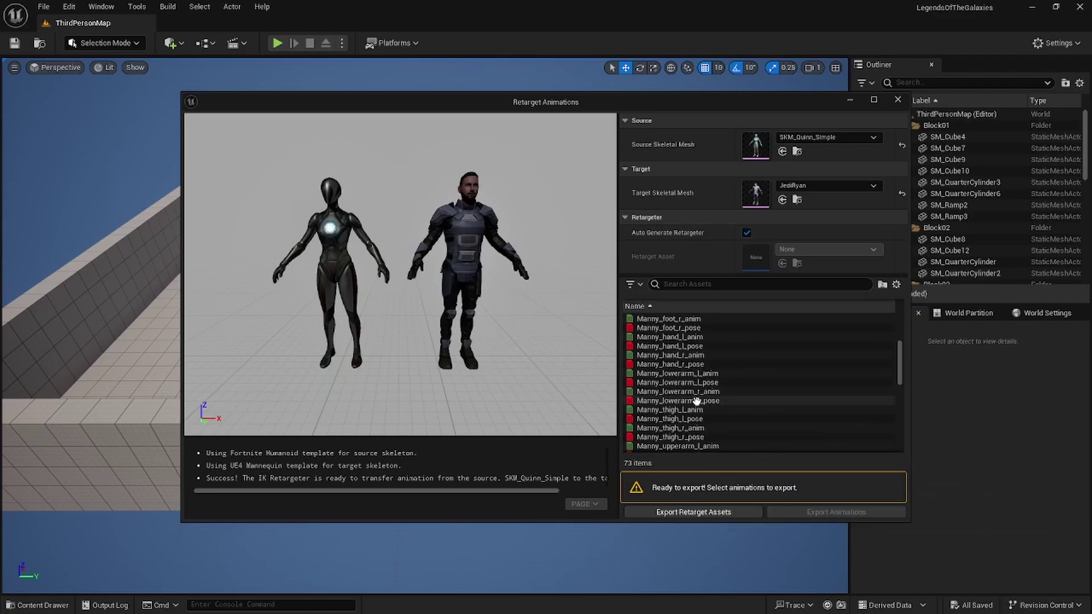
left_click(628, 373)
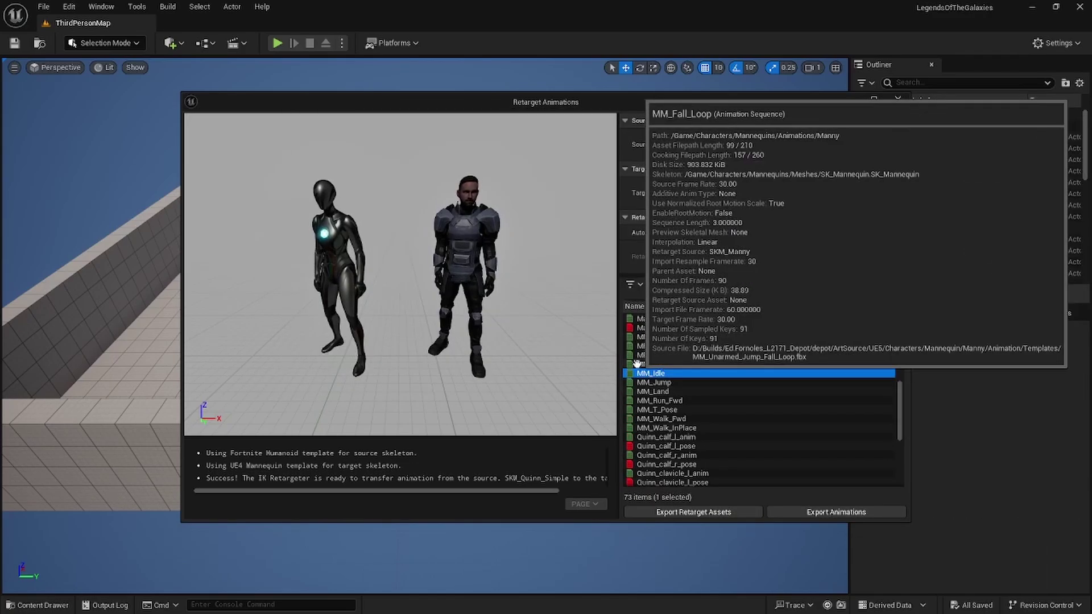
left_click(666, 363)
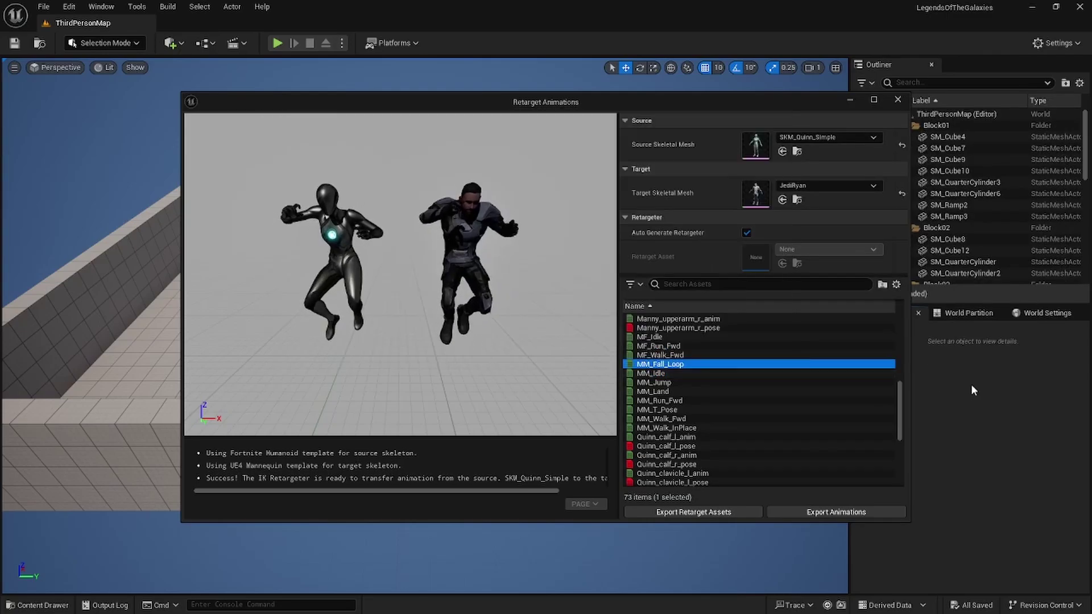
left_click(710, 358)
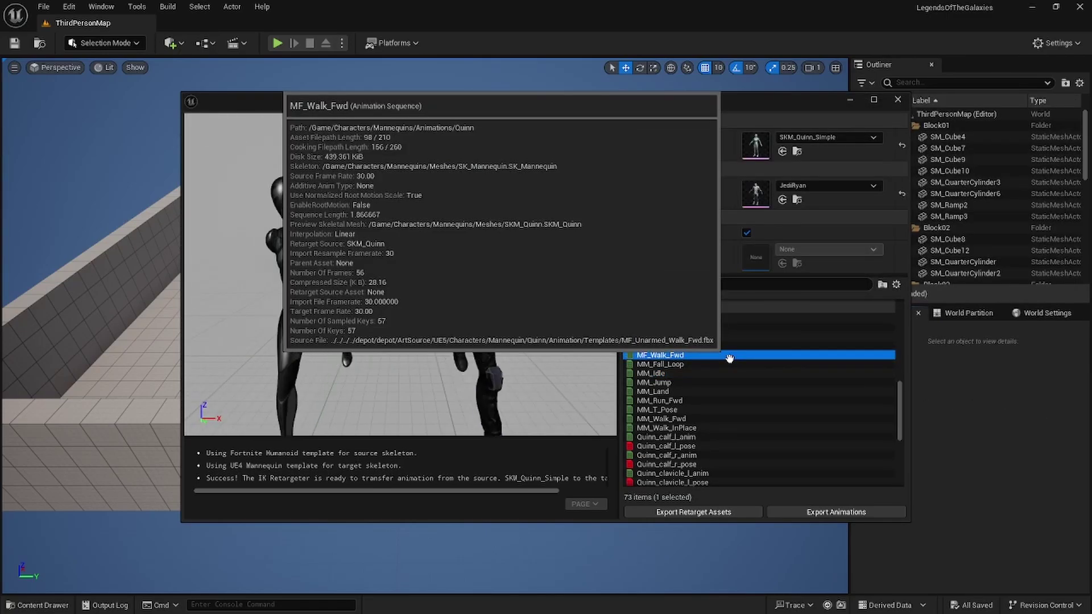
left_click(683, 373)
scroll(753, 378, "up", 10)
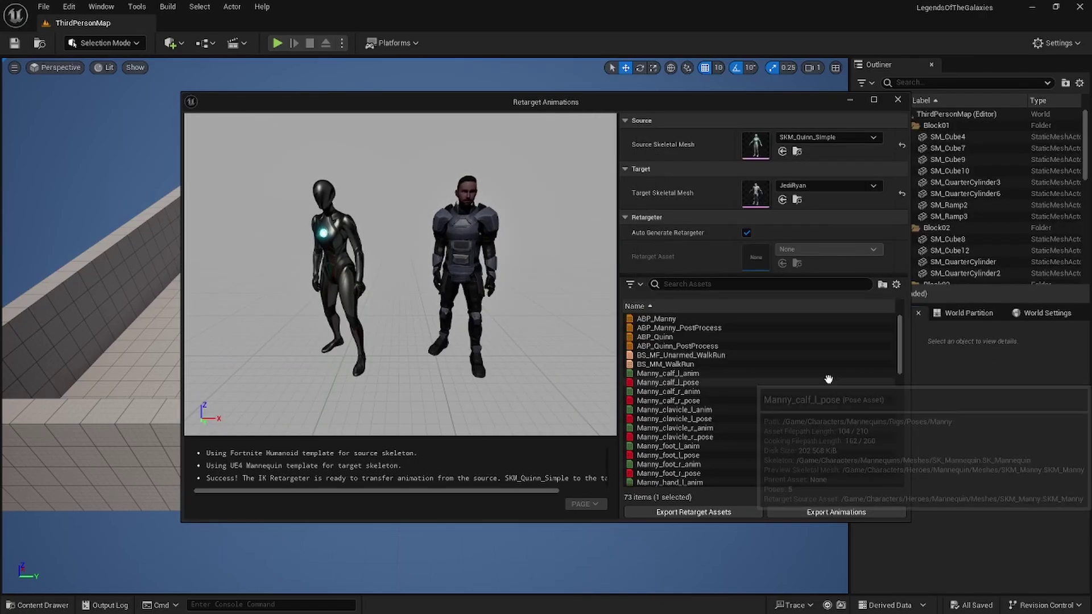
Step: Export the retargeted ABP_Manny animation blueprint into a new folder named Retargeted under _Core > Jed
left_click(779, 318)
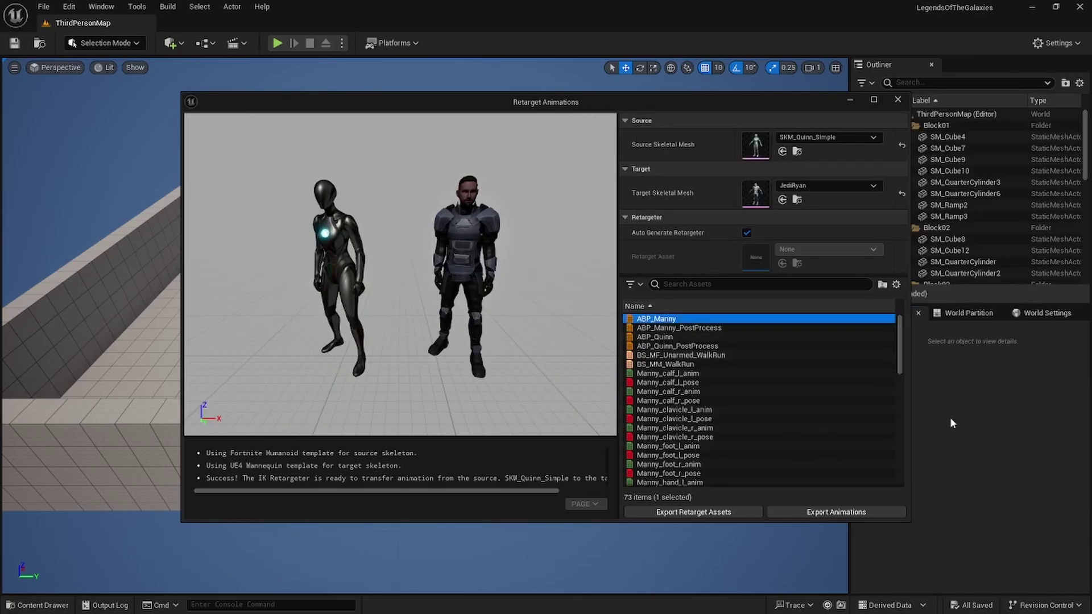
left_click(834, 514)
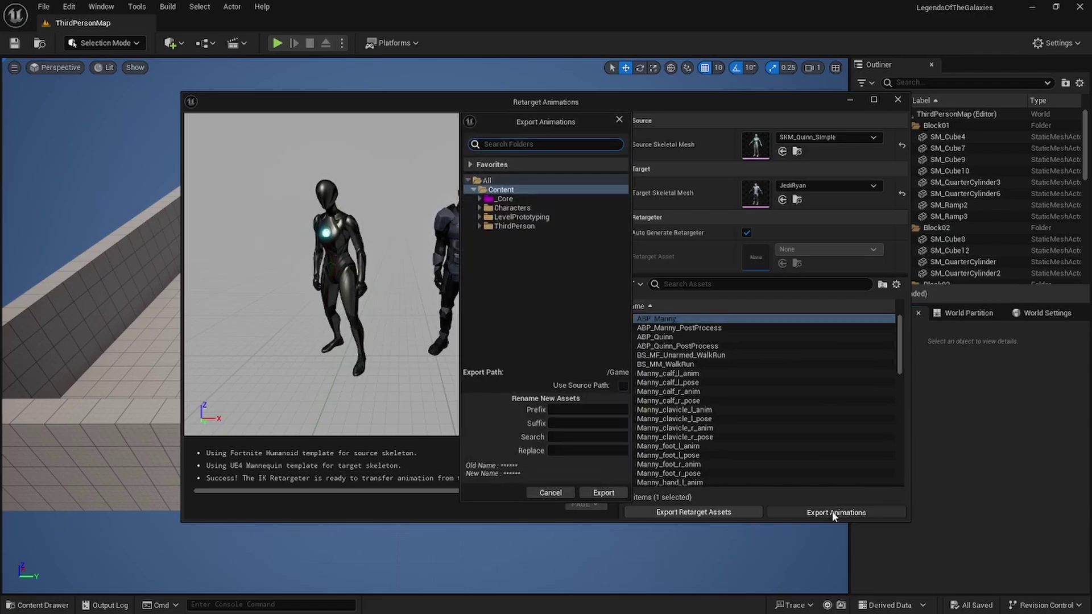
left_click(480, 199)
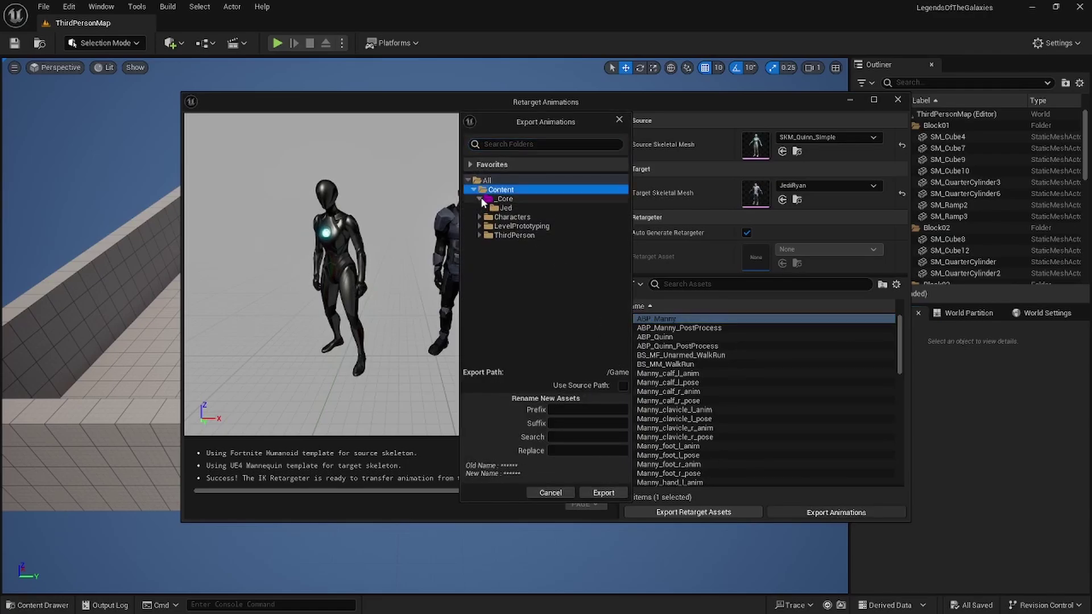
right_click(500, 208)
left_click(537, 217)
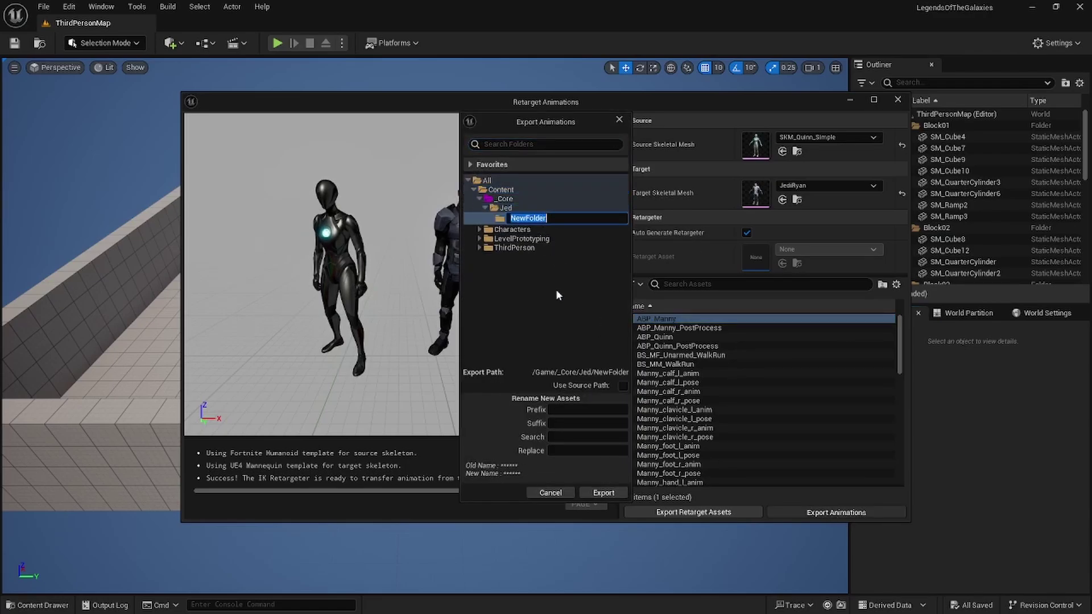
type("Retargeted")
key("Return")
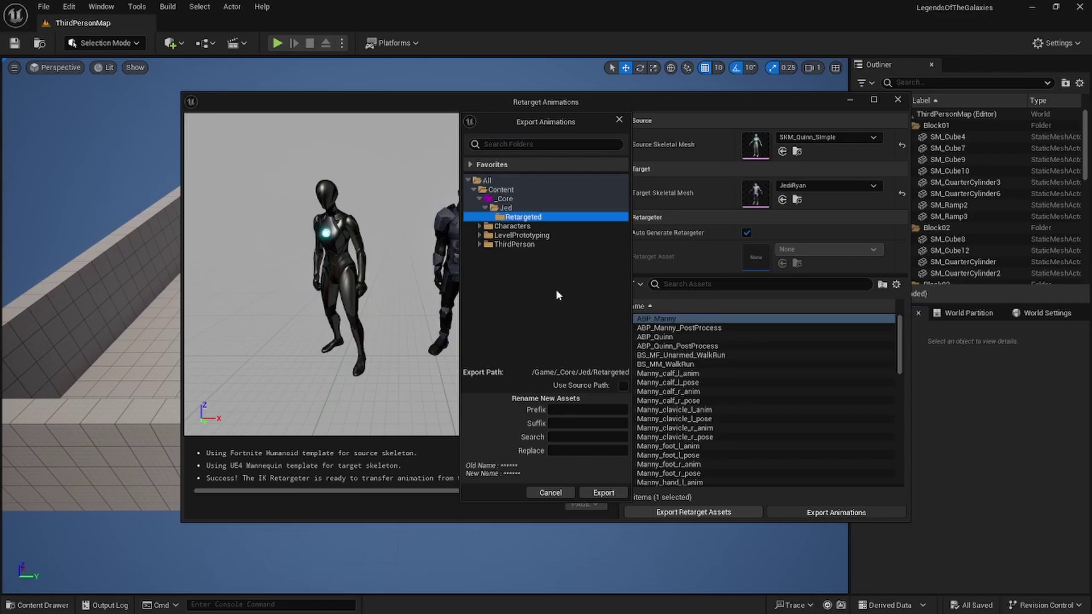
left_click(603, 493)
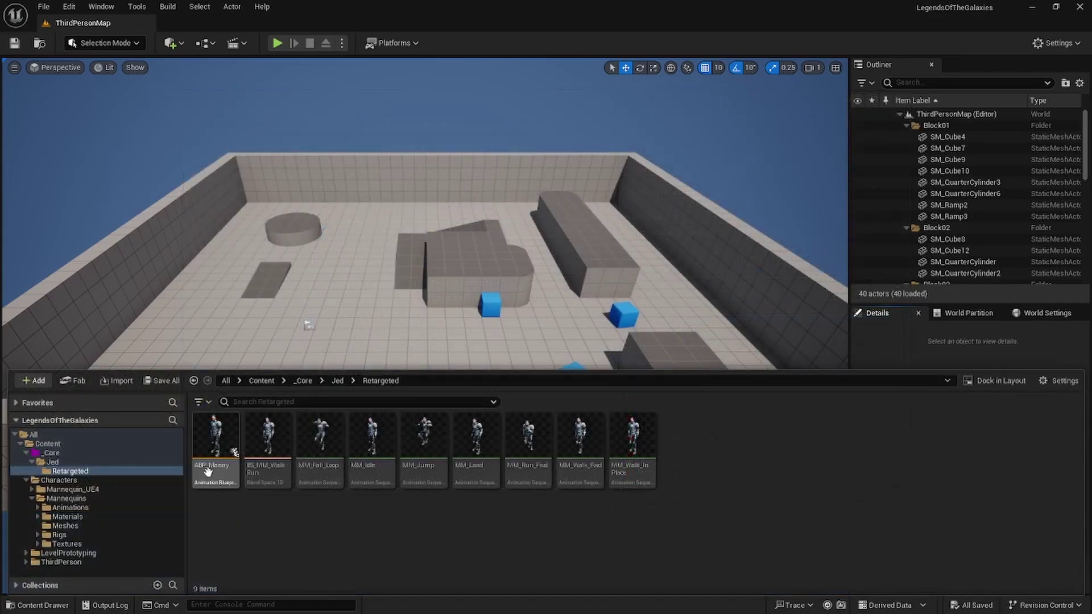
Step: Rename the retargeted ABP_Manny animation blueprint in the Retargeted folder to ABP_Jed
right_click(208, 470)
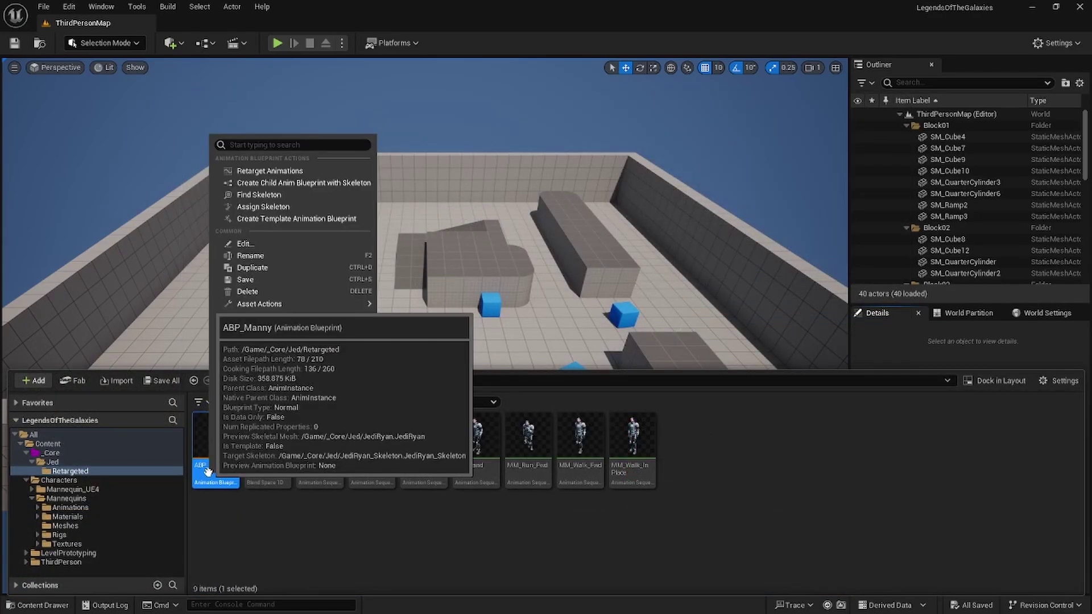
left_click(744, 529)
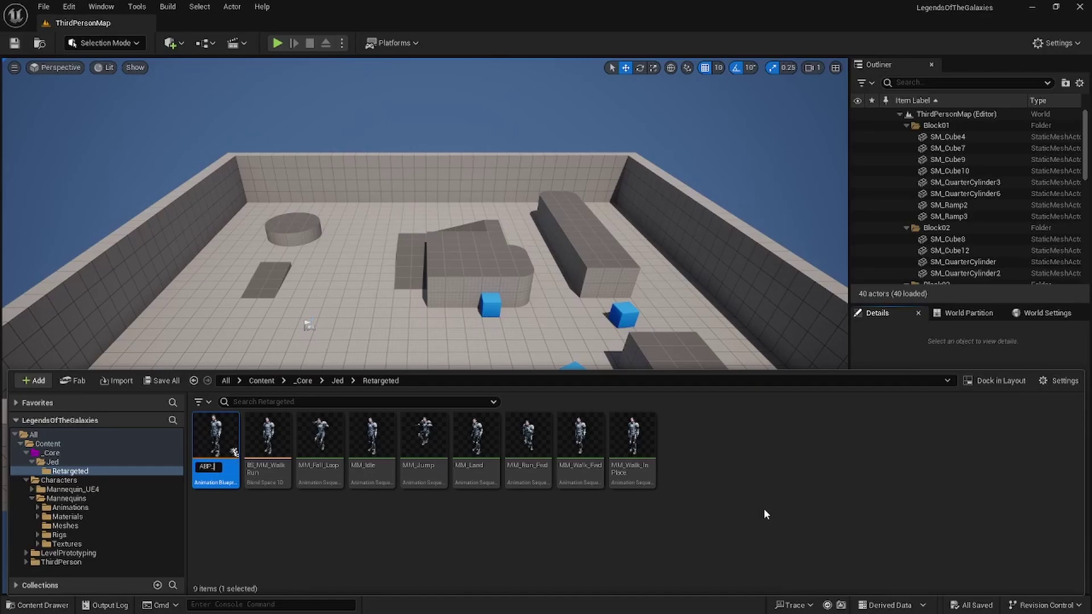
key("Return")
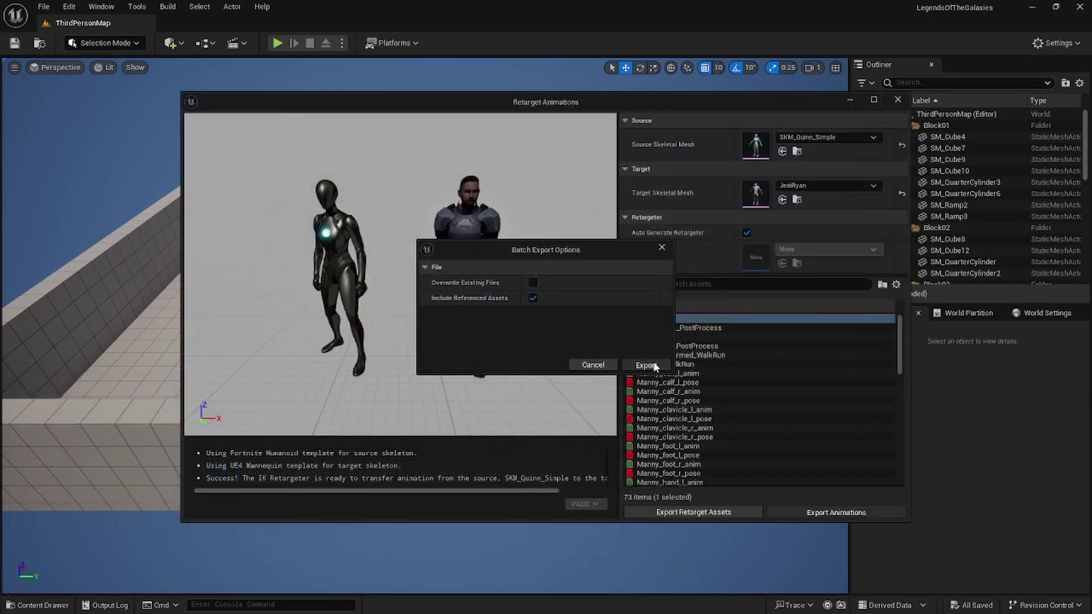
Step: Run the export from the Batch Export Options and open the retargeted MM_Idle animation
left_click(653, 361)
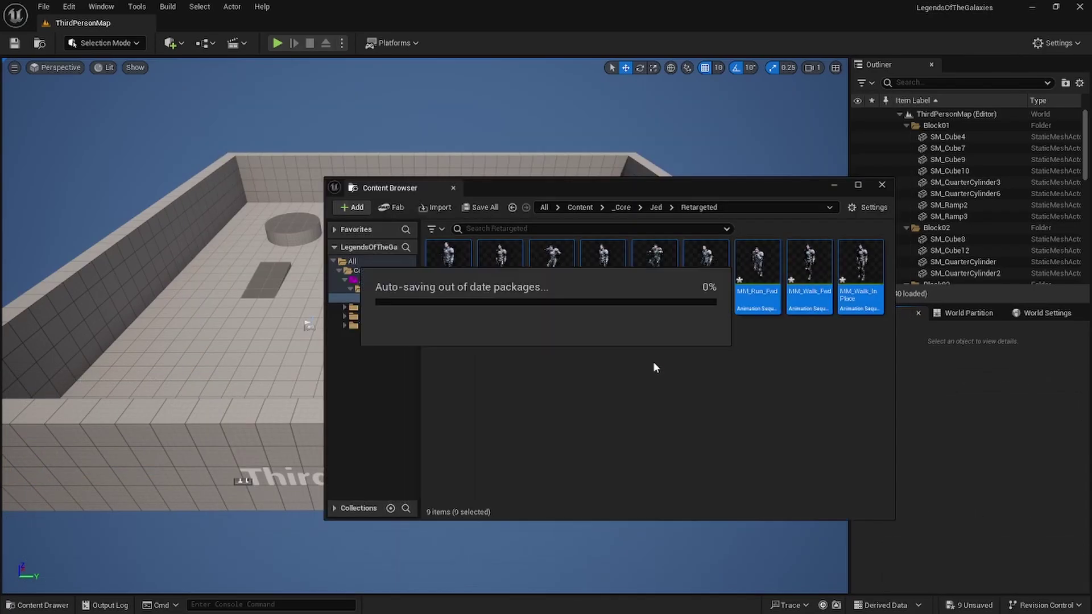
left_click(597, 296)
double_click(597, 296)
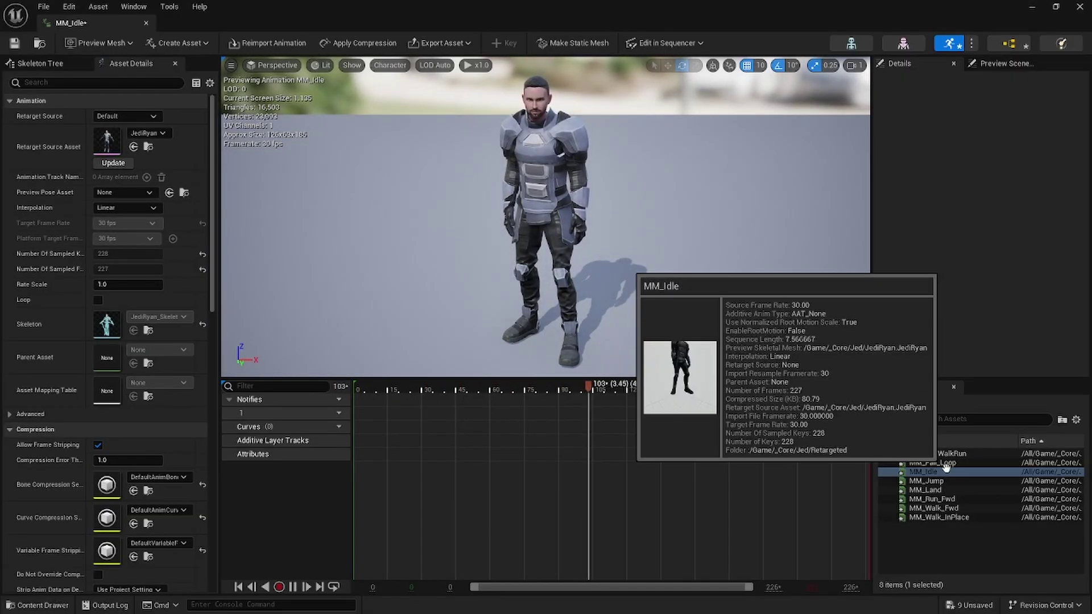
Step: Preview the retargeted MM_Jump, MM_Land and MM_Run_Fwd animations on the JediRyan mesh
left_click(946, 481)
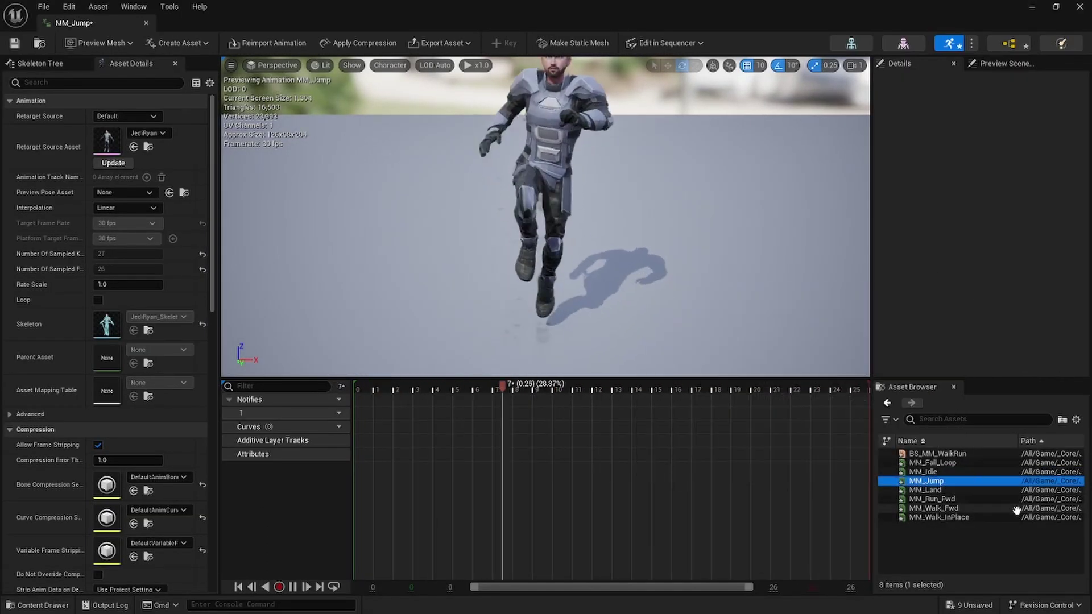
left_click(925, 490)
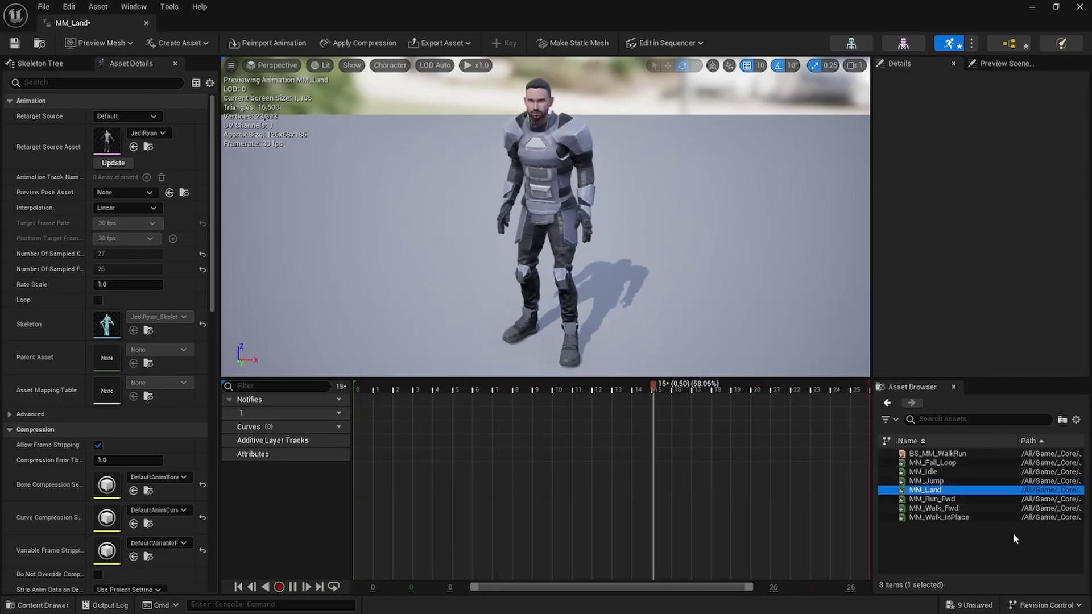
left_click(933, 499)
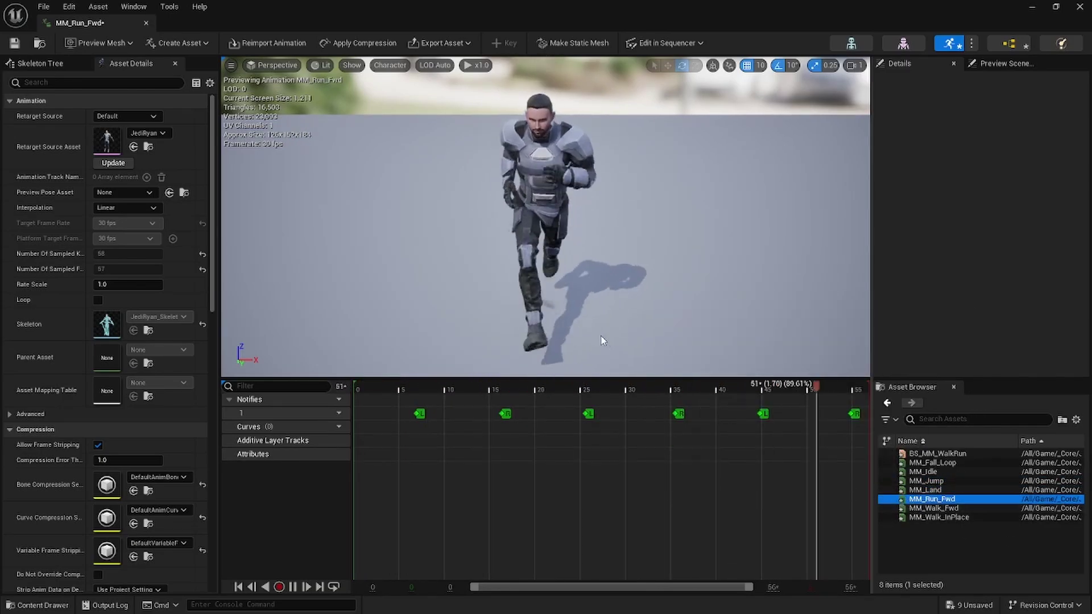
left_click_drag(533, 304, 575, 353, "alt")
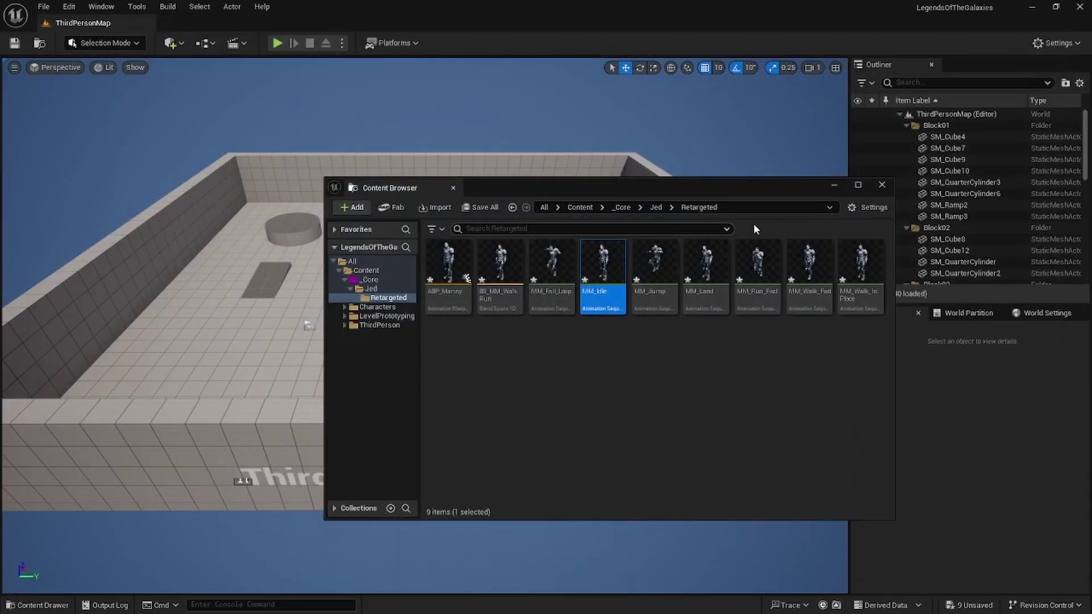
Step: Close the floating Content Browser and save all newly exported assets
left_click(889, 183)
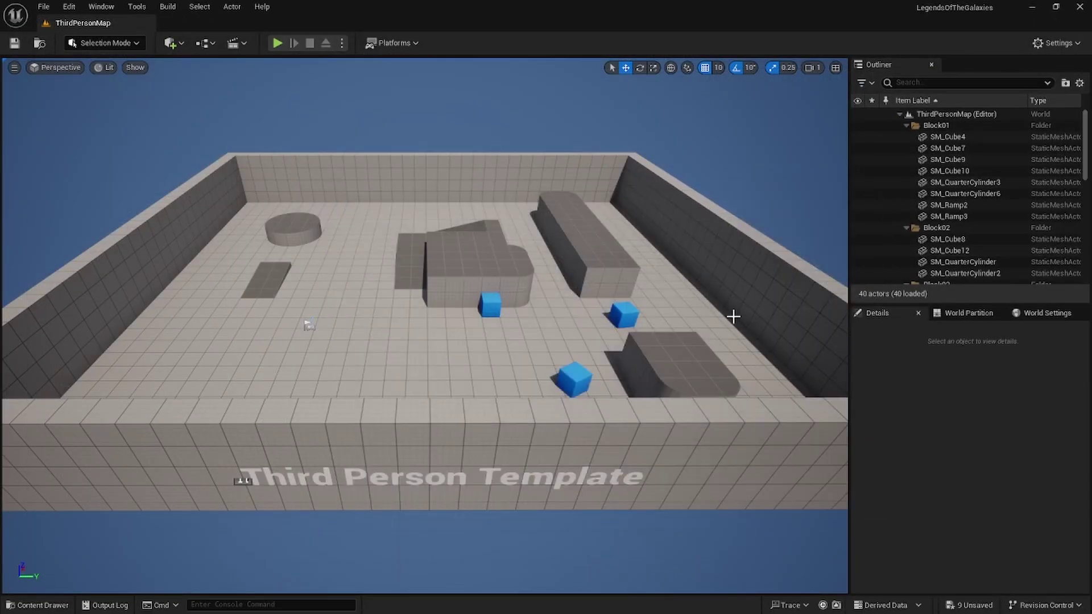
left_click(43, 7)
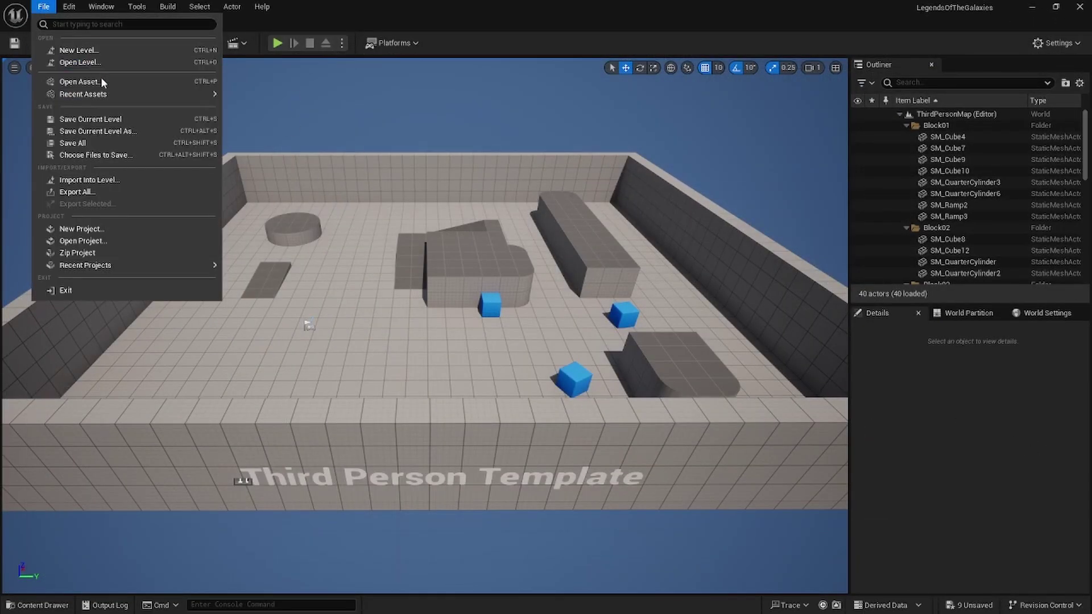
left_click(79, 142)
Step: Open the ABP_Jed animation blueprint docked beside the level and enlarge its Compiler Results to review the warnings
key("ctrl+space")
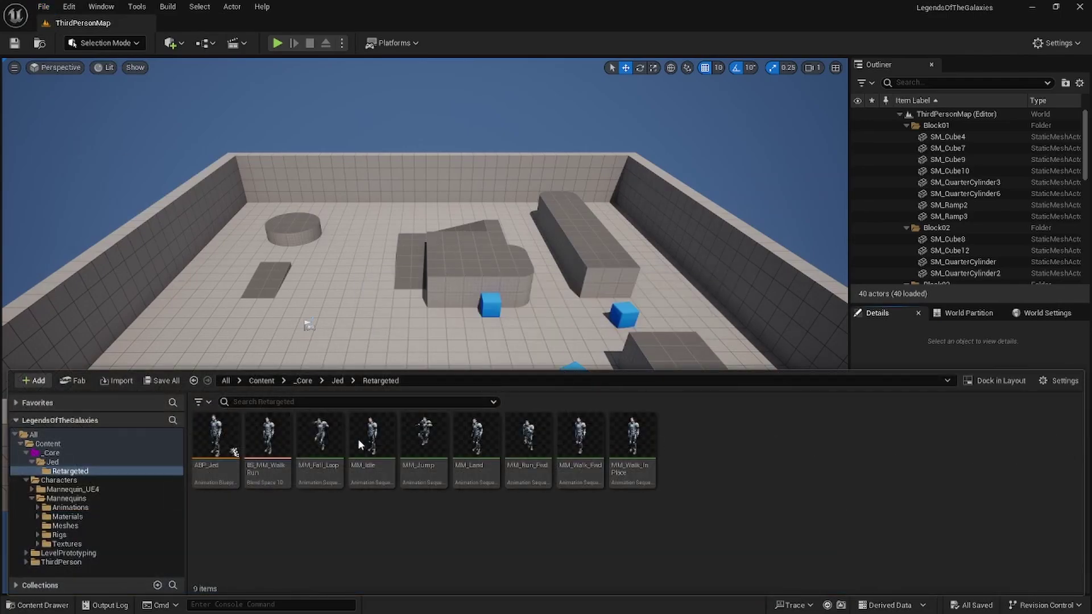
double_click(208, 478)
left_click_drag(87, 24, 329, 22)
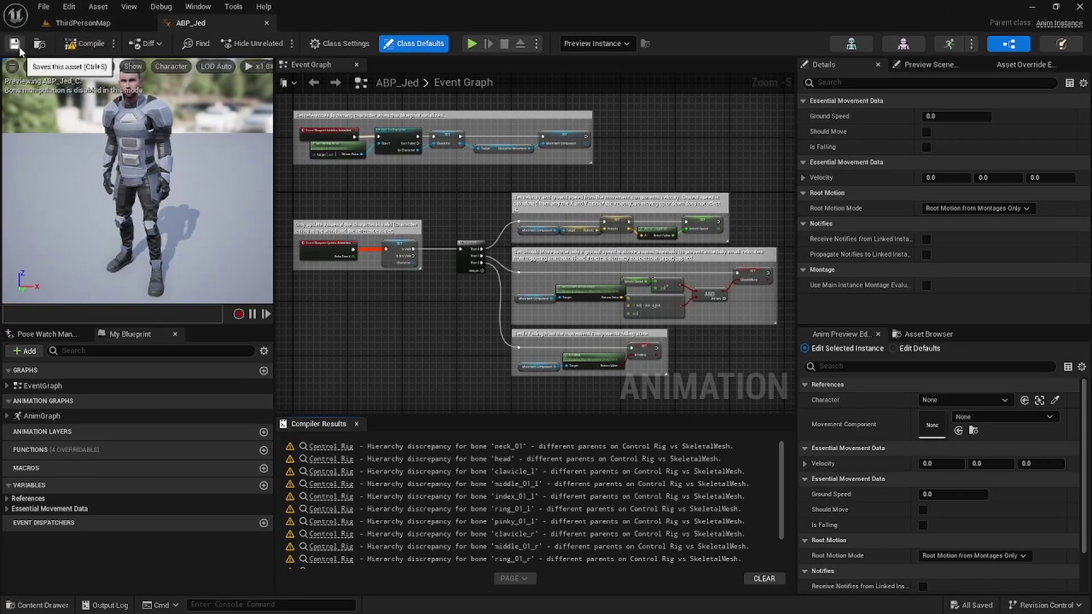
scroll(572, 492, "down", 1)
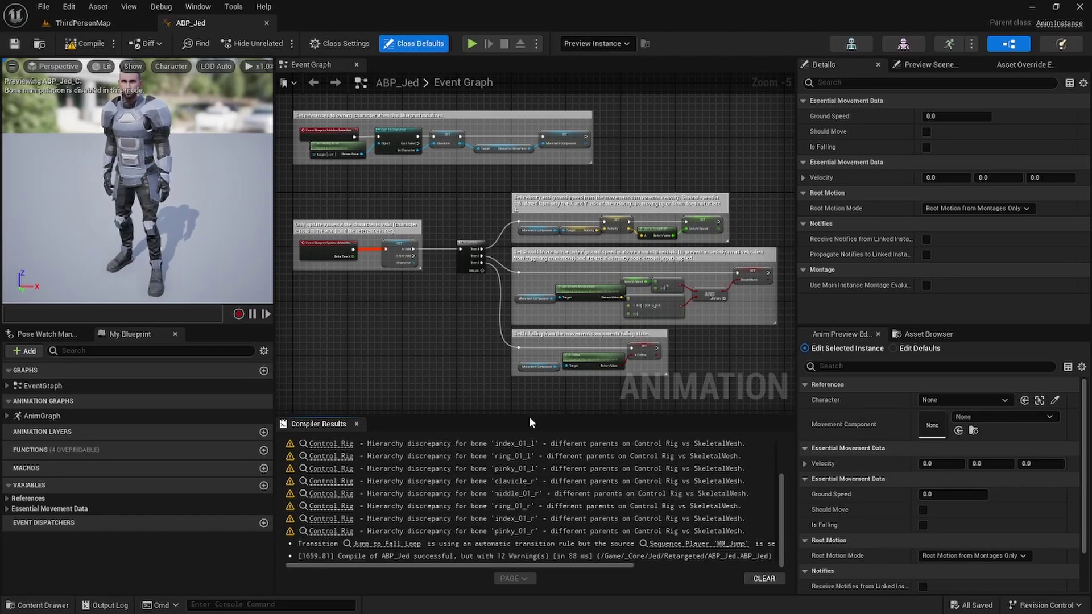
left_click_drag(529, 417, 538, 319)
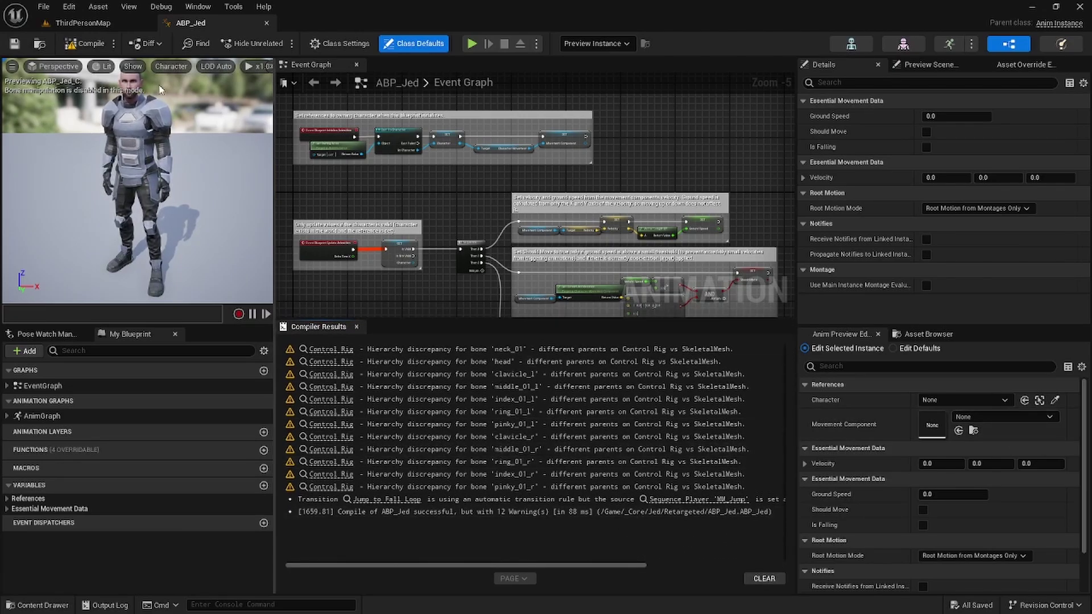
Step: Reopen Retarget Animations for ABP_Manny from Characters > Mannequins > Animations and set JediRyan as the target skeletal mesh
key("ctrl+space")
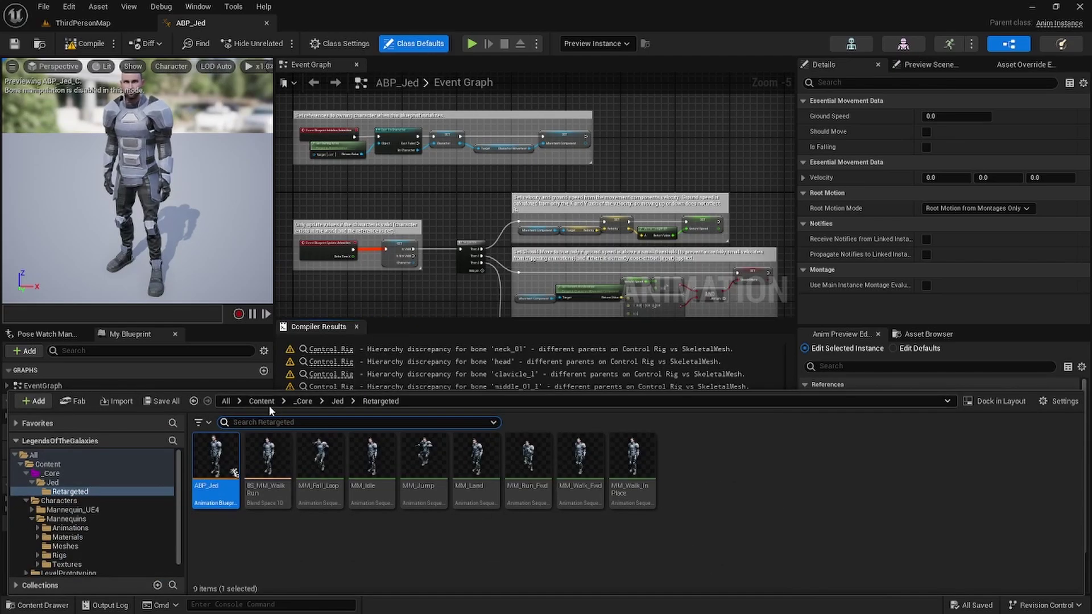
left_click(262, 402)
double_click(262, 456)
double_click(258, 460)
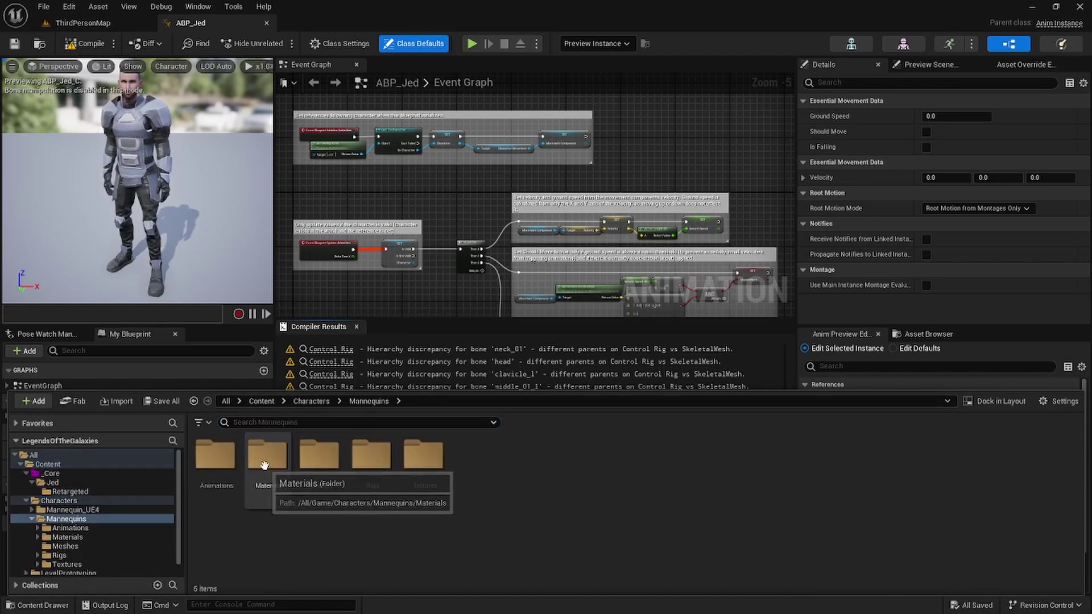
double_click(215, 455)
right_click(319, 469)
left_click(377, 204)
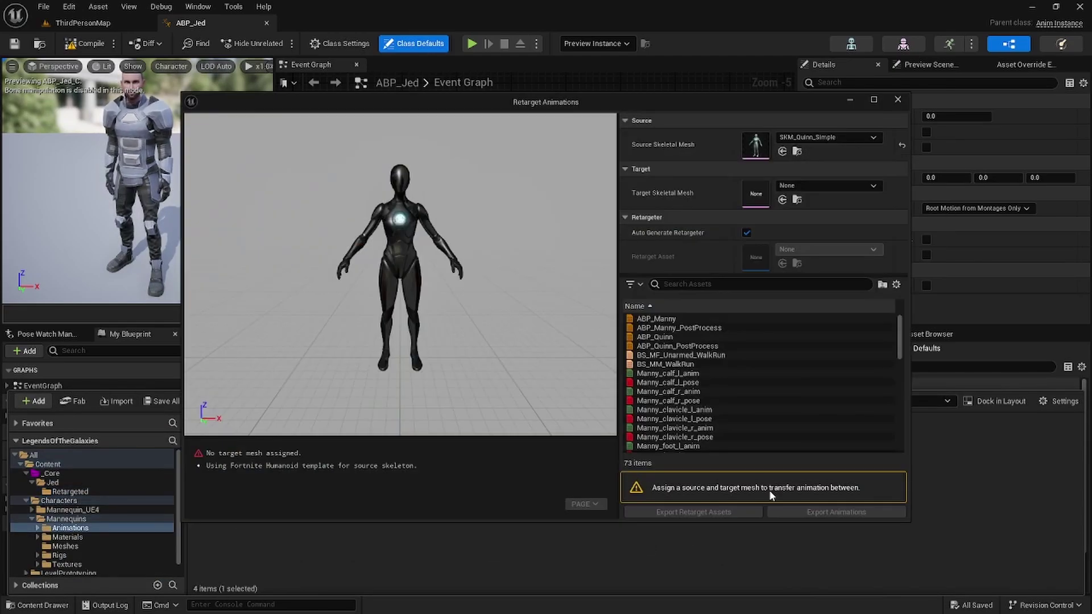
left_click(874, 187)
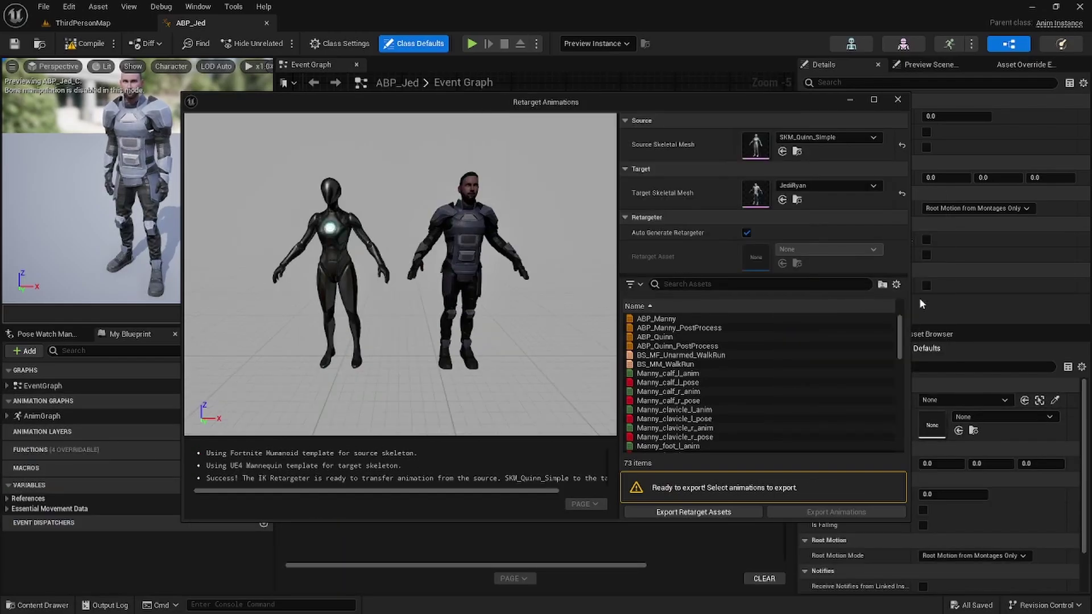
Step: Export the auto-generated retarget assets into a new folder named Rigs under _Core > Jed
left_click(654, 319)
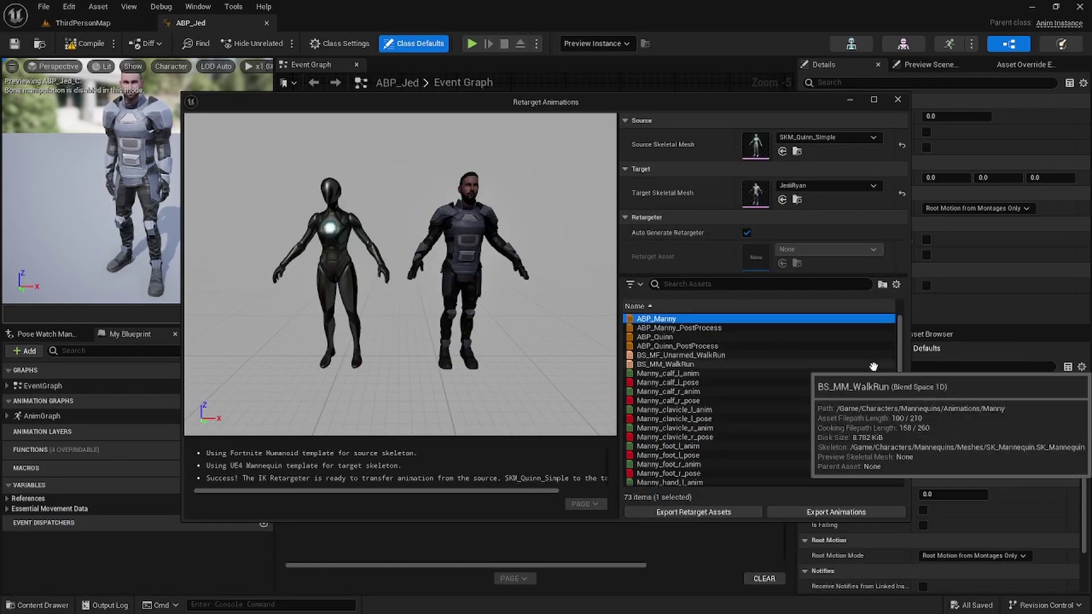
left_click(693, 512)
left_click(485, 308)
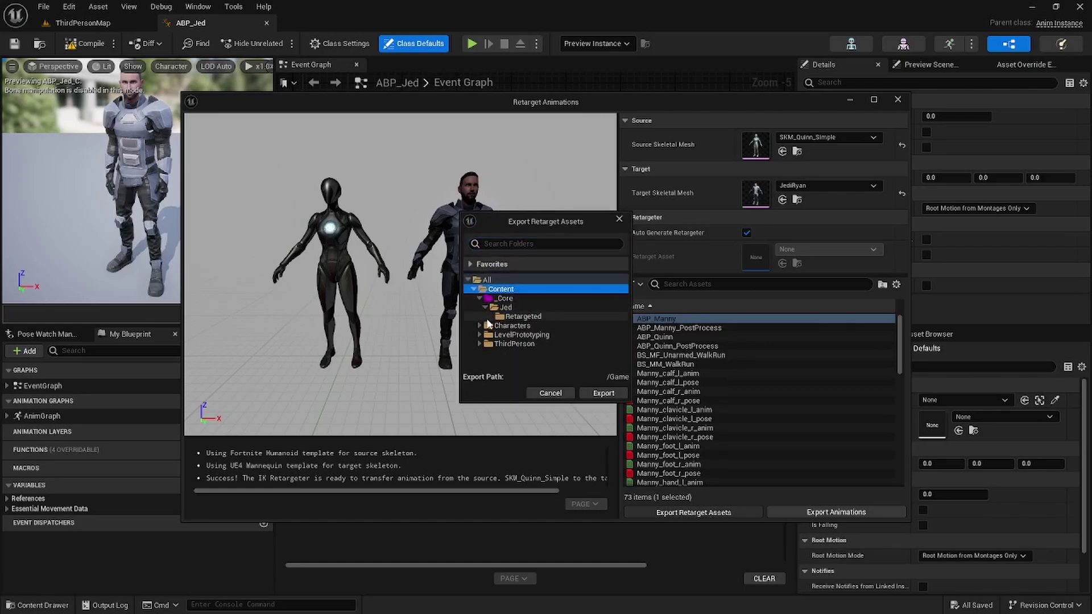
right_click(494, 307)
left_click(537, 314)
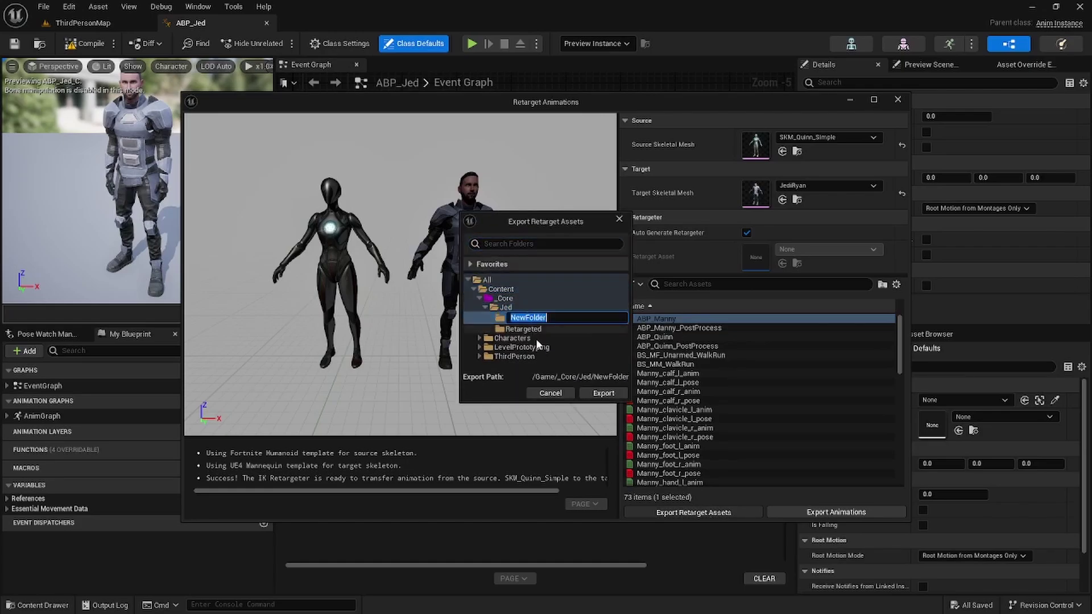
key("Return")
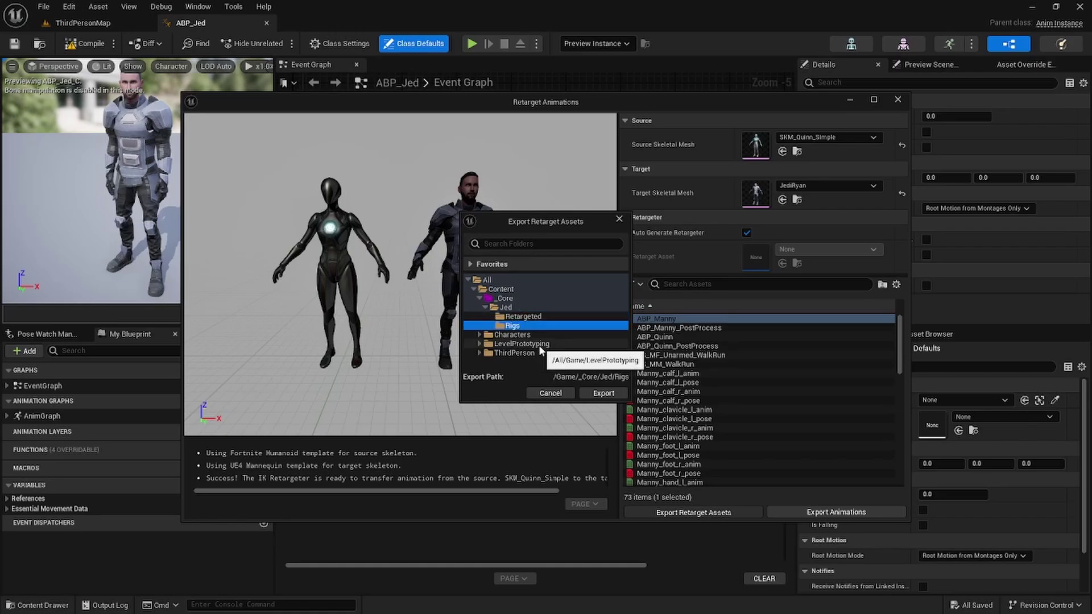
left_click(594, 393)
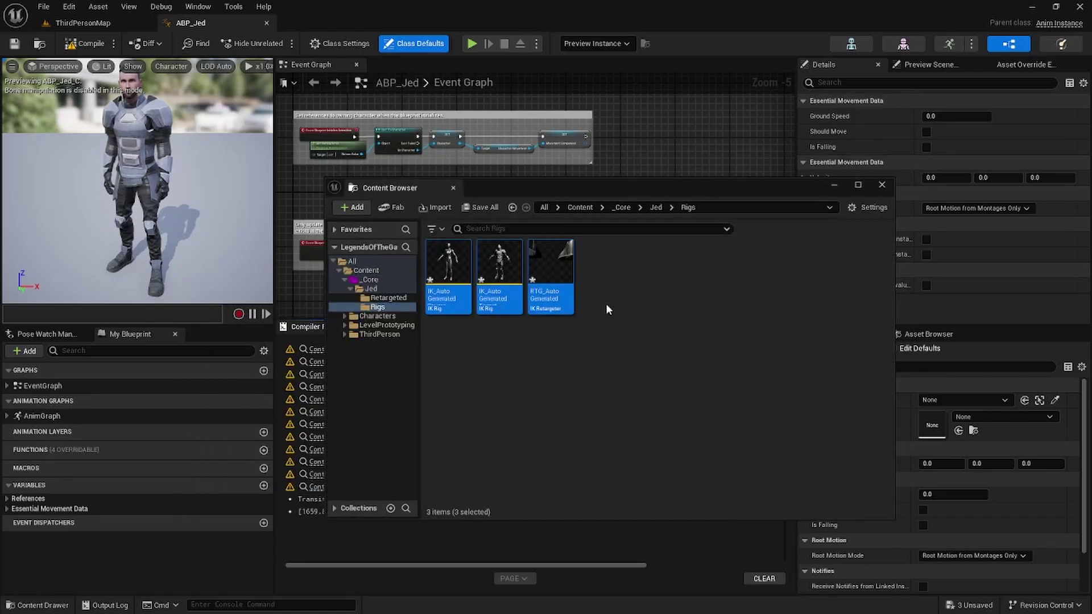
Step: Close the Content Browser window showing the exported rigs and save all unsaved assets
left_click(882, 186)
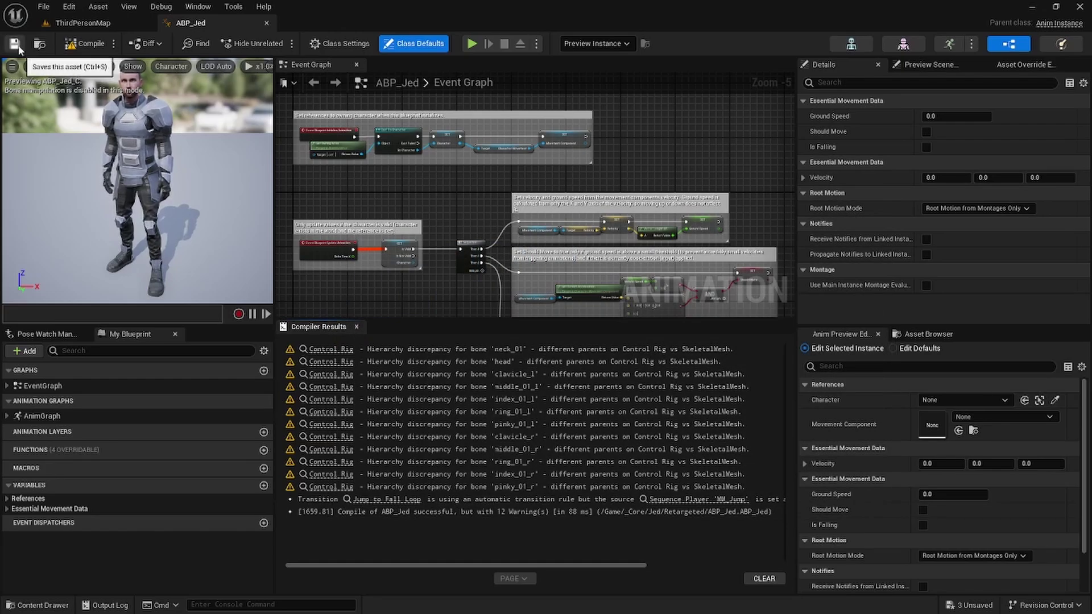
left_click(43, 7)
left_click(43, 6)
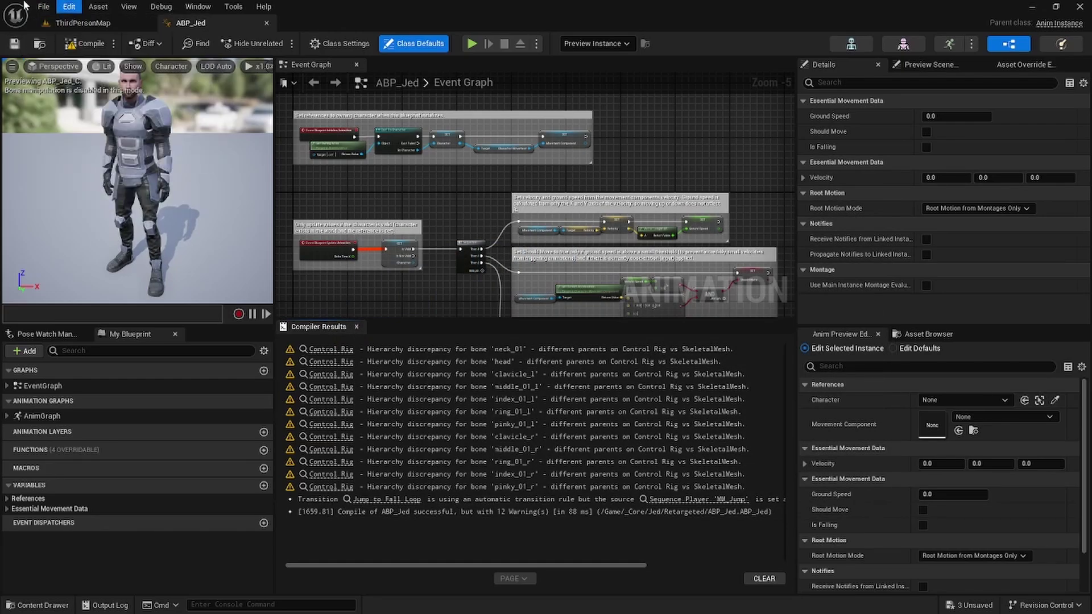
left_click(43, 6)
left_click(79, 98)
left_click(715, 164)
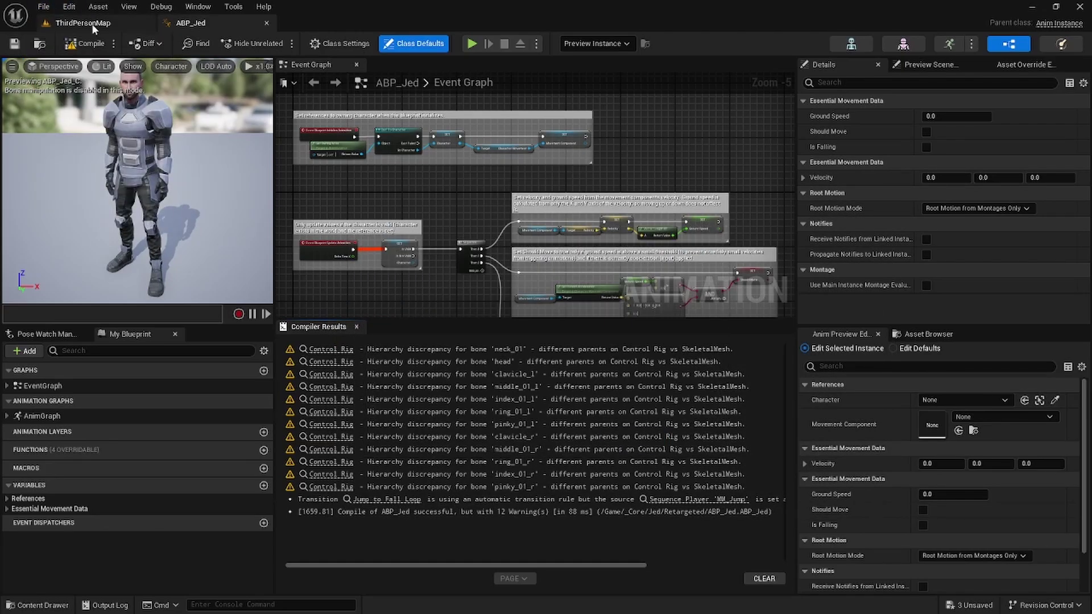
left_click(43, 6)
left_click(100, 90)
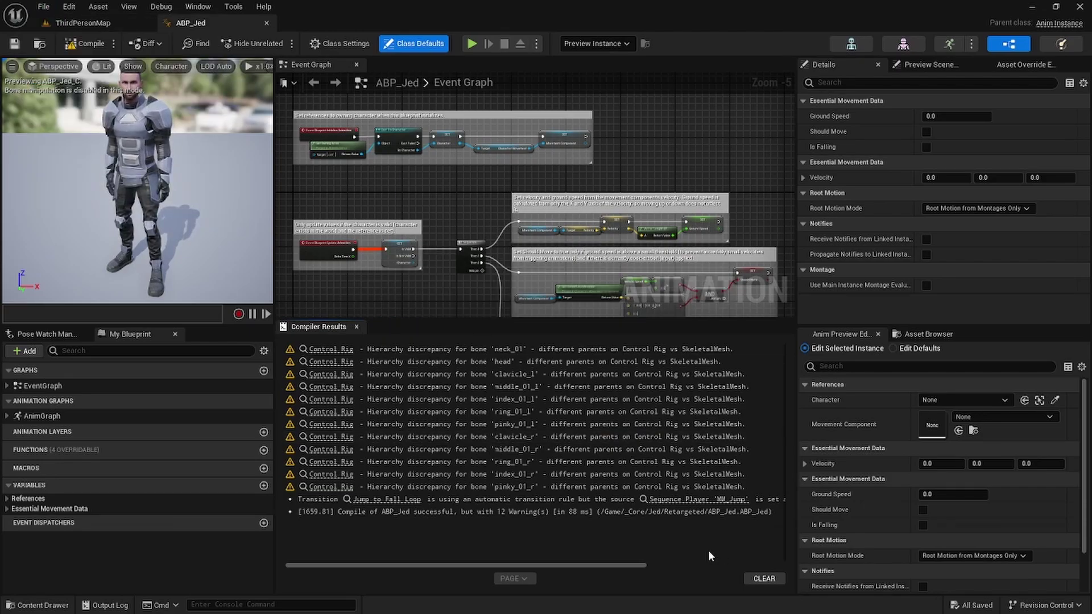
Step: Duplicate the BP_ThirdPersonCharacter blueprint in ThirdPerson > Blueprints and name the copy BP_Jed
key("ctrl+space")
double_click(371, 458)
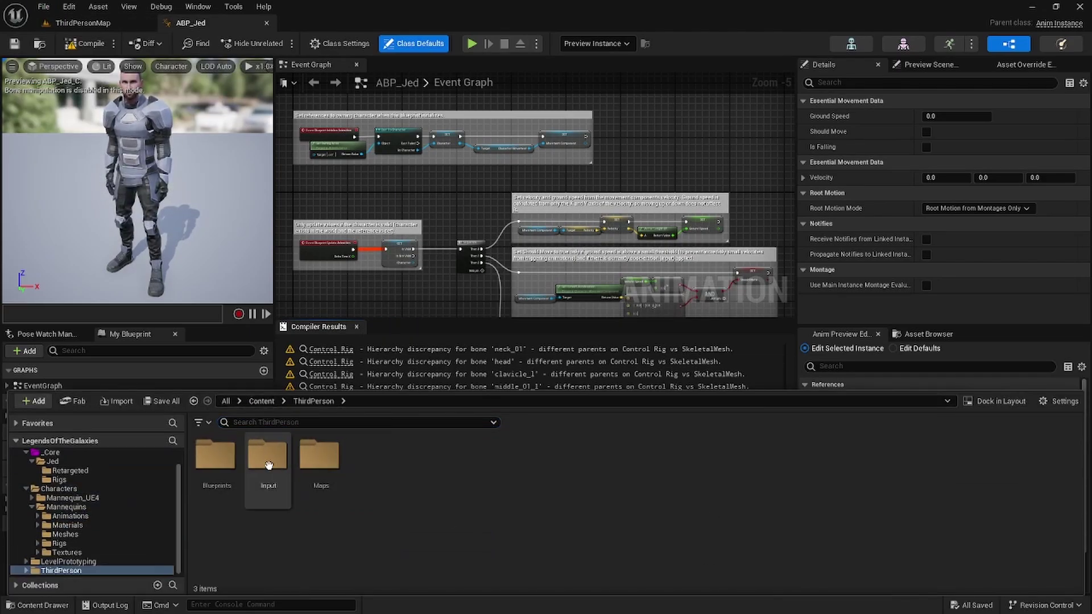
double_click(214, 455)
right_click(212, 502)
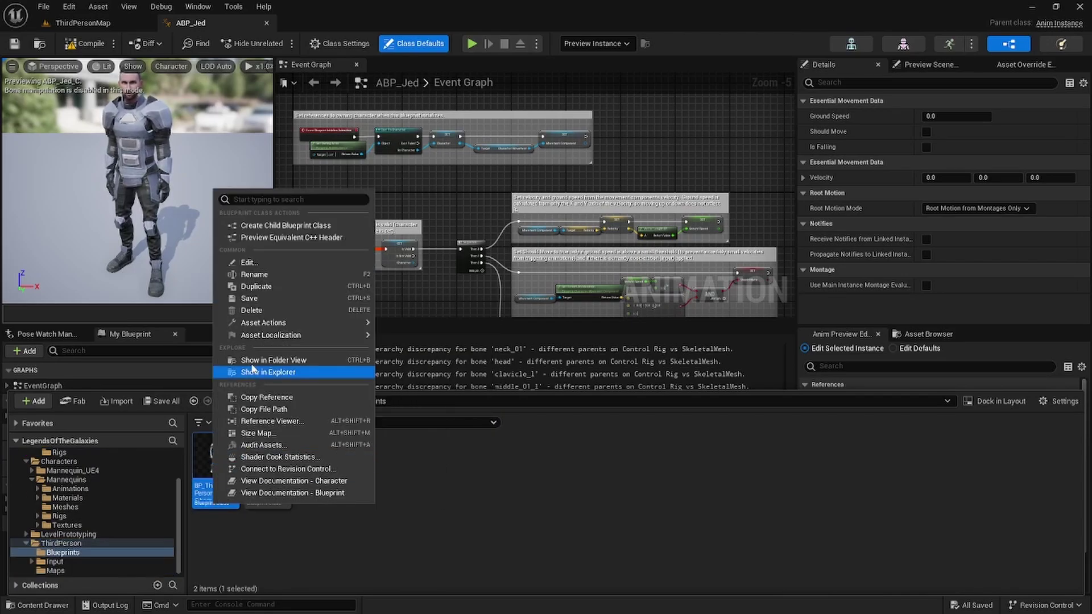
left_click(267, 284)
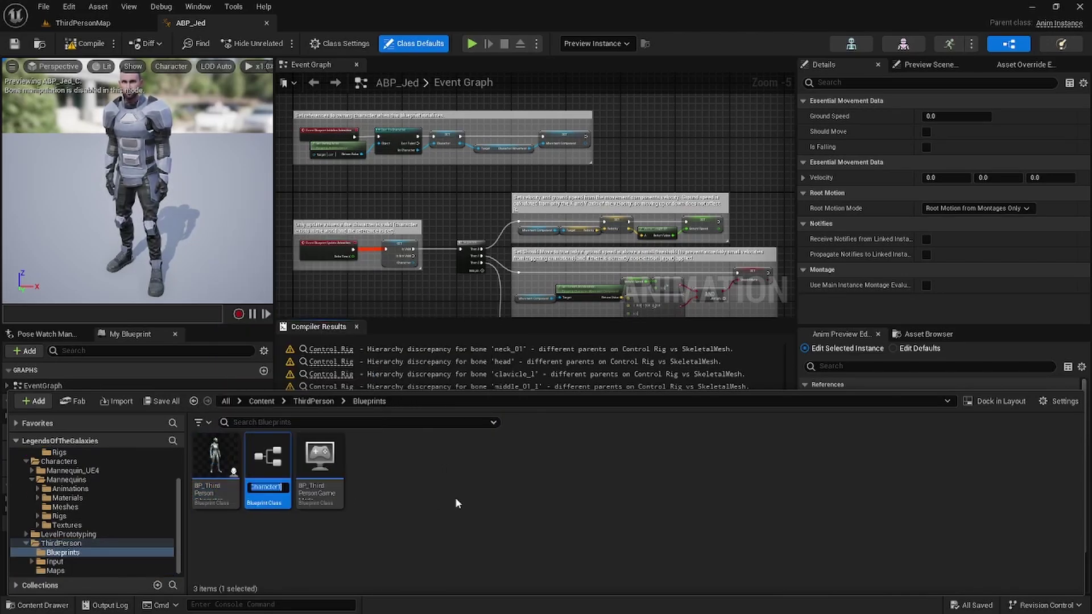
type("BP_Jed")
key("Return")
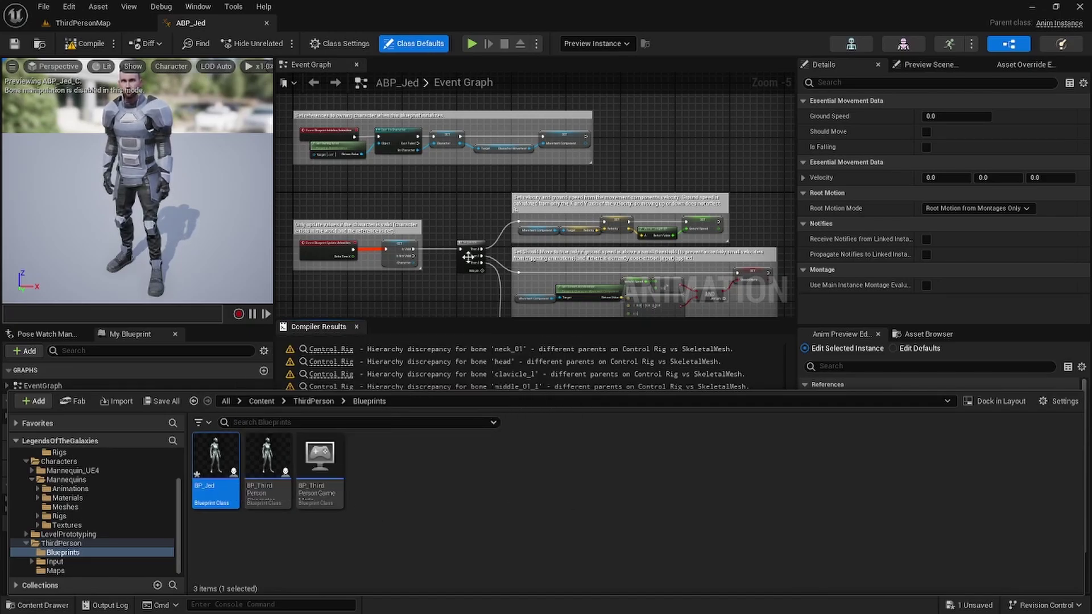
Step: Set the selected game mode's Default Pawn Class to BP_Jed in the project's Maps & Modes settings
left_click(69, 6)
left_click(171, 146)
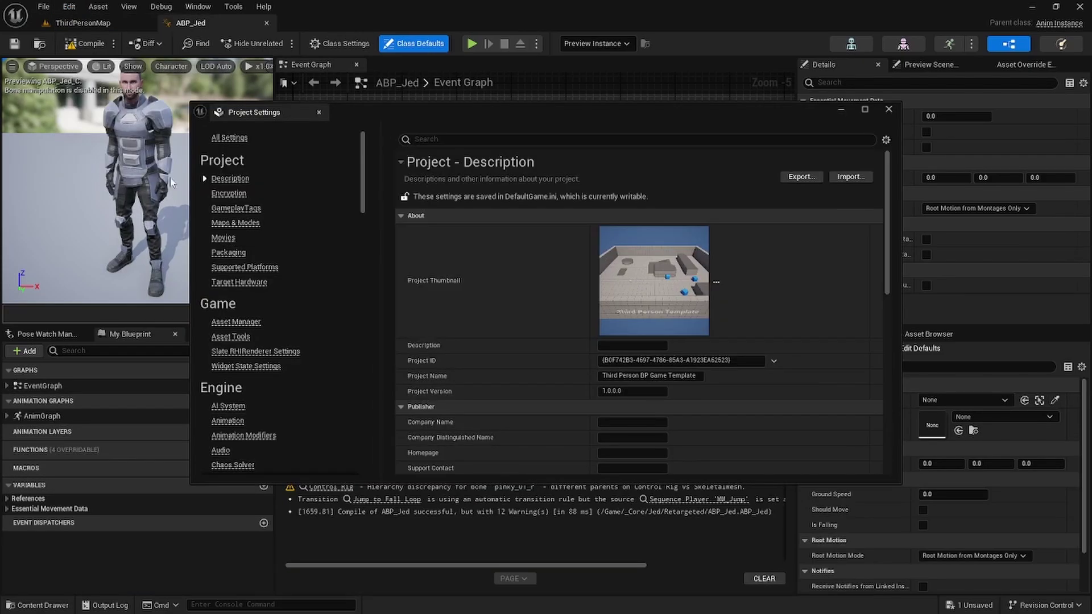
left_click(230, 222)
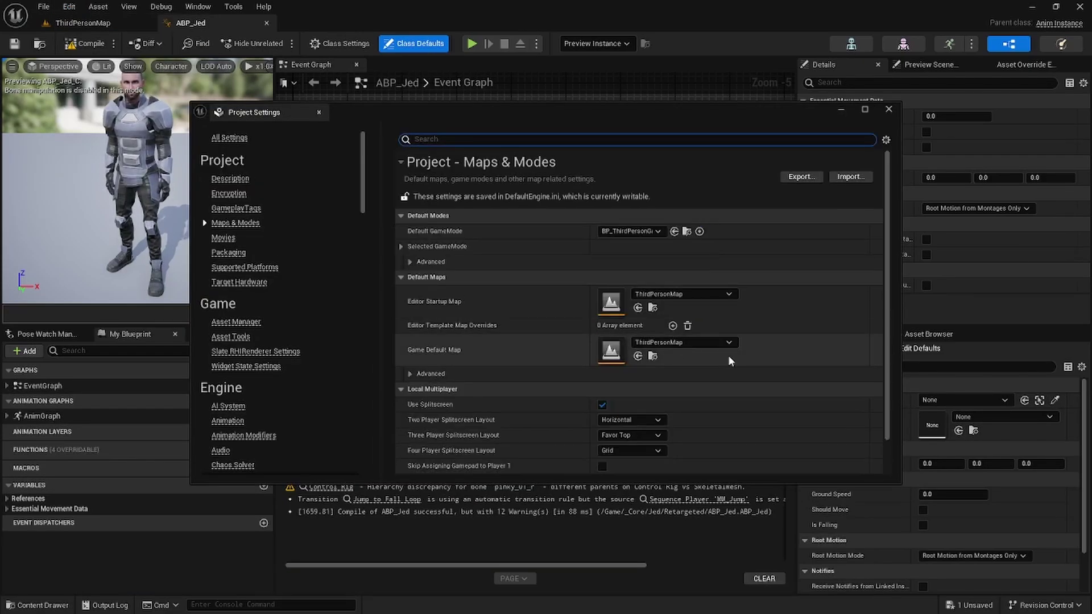
left_click(401, 246)
left_click(658, 262)
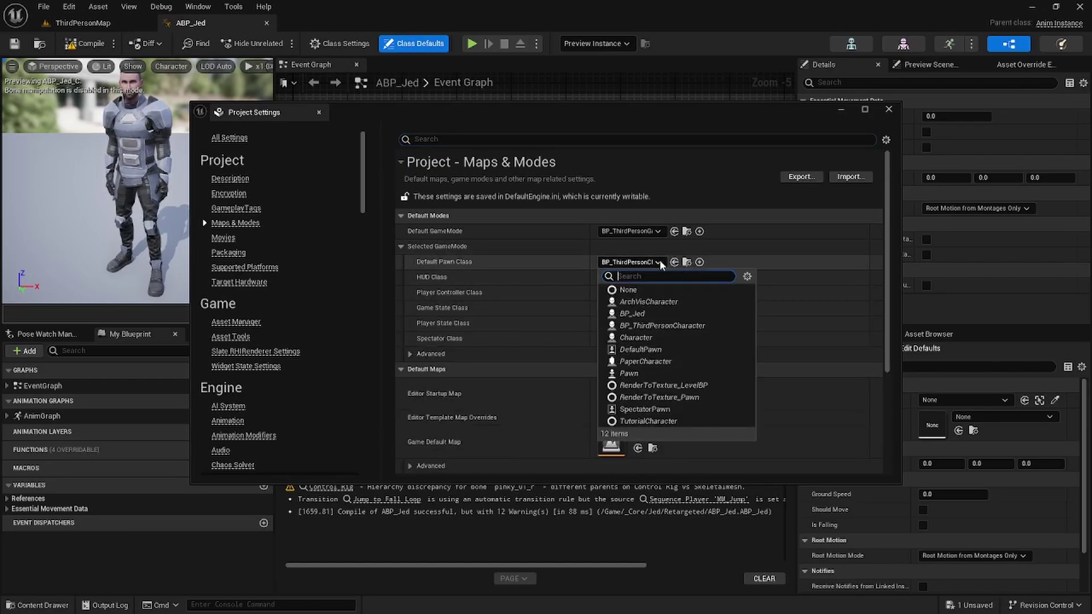
left_click(656, 313)
left_click(888, 110)
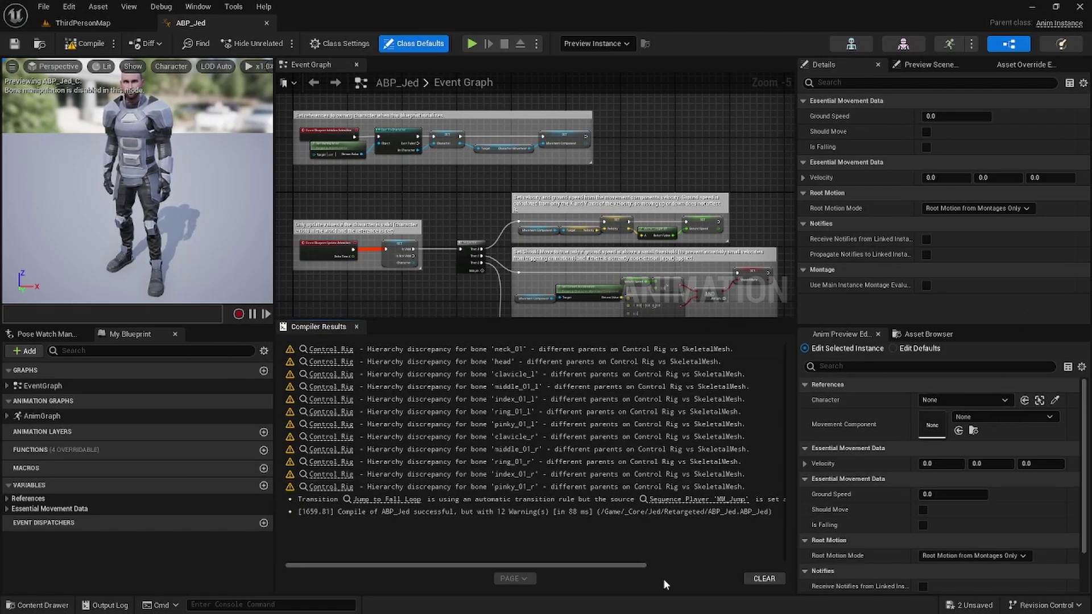
Step: Open the BP_Jed blueprint and set its Skeletal Mesh Asset to JediRyan
key("ctrl+space")
double_click(214, 493)
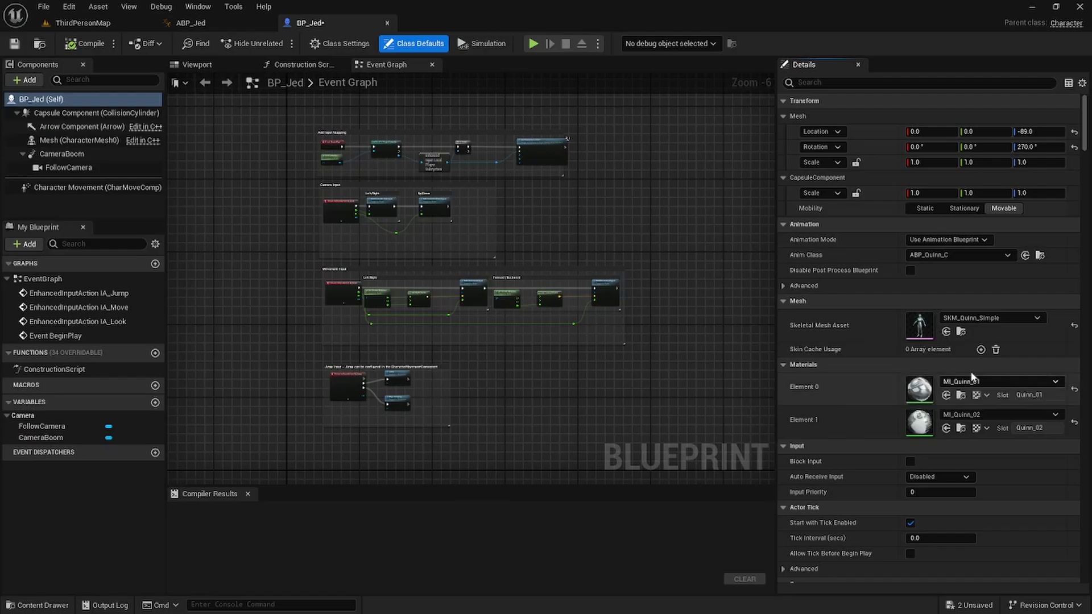
left_click(1038, 319)
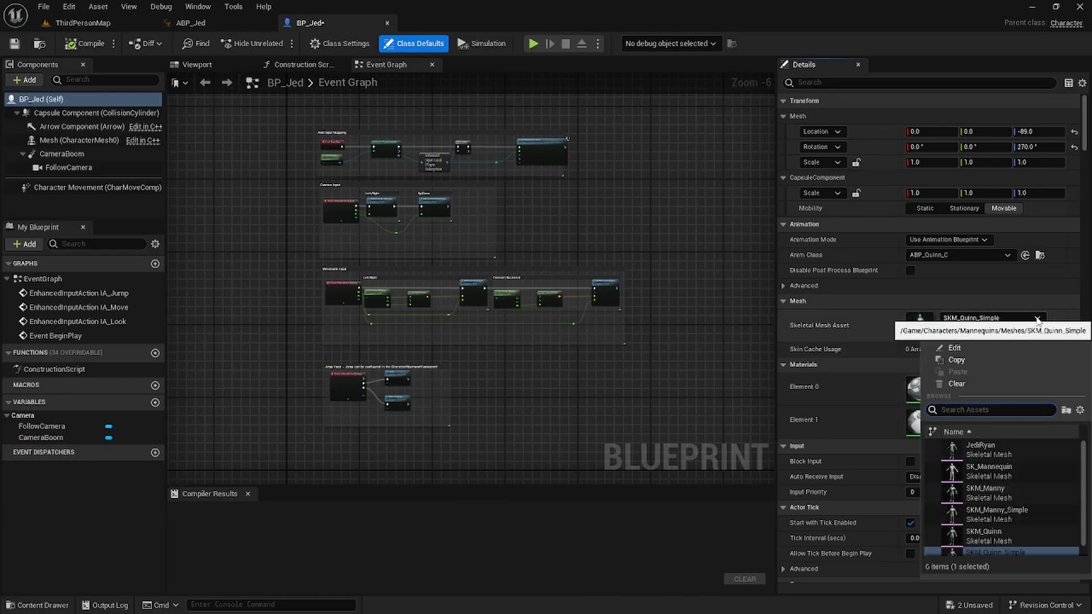
left_click(990, 449)
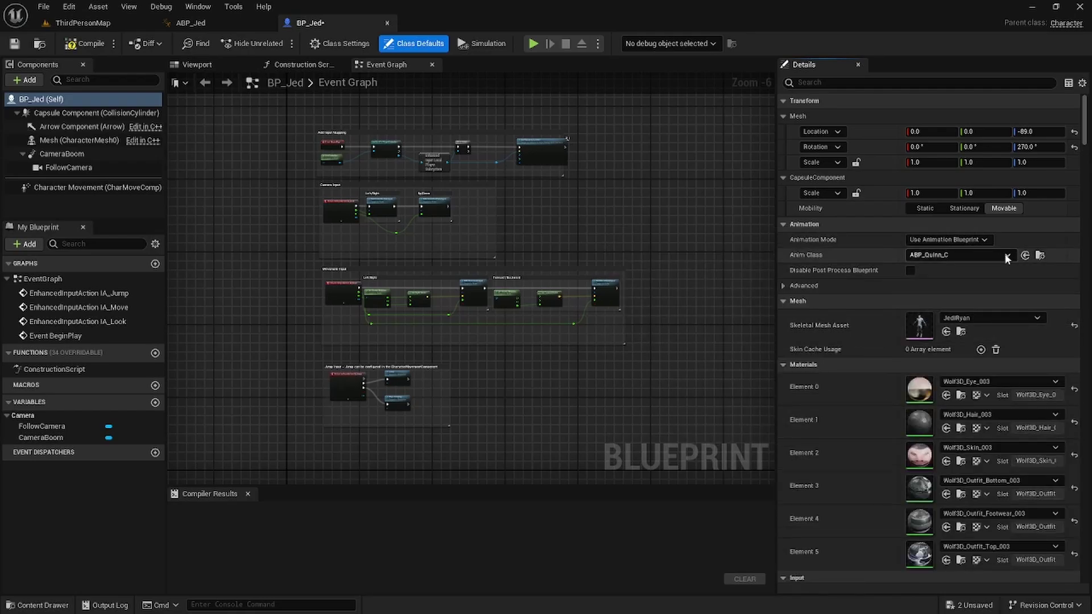
Step: Set BP_Jed's Anim Class to ABP_Jed and compile the blueprint with its viewport showing
left_click(1007, 256)
left_click(953, 299)
left_click(197, 64)
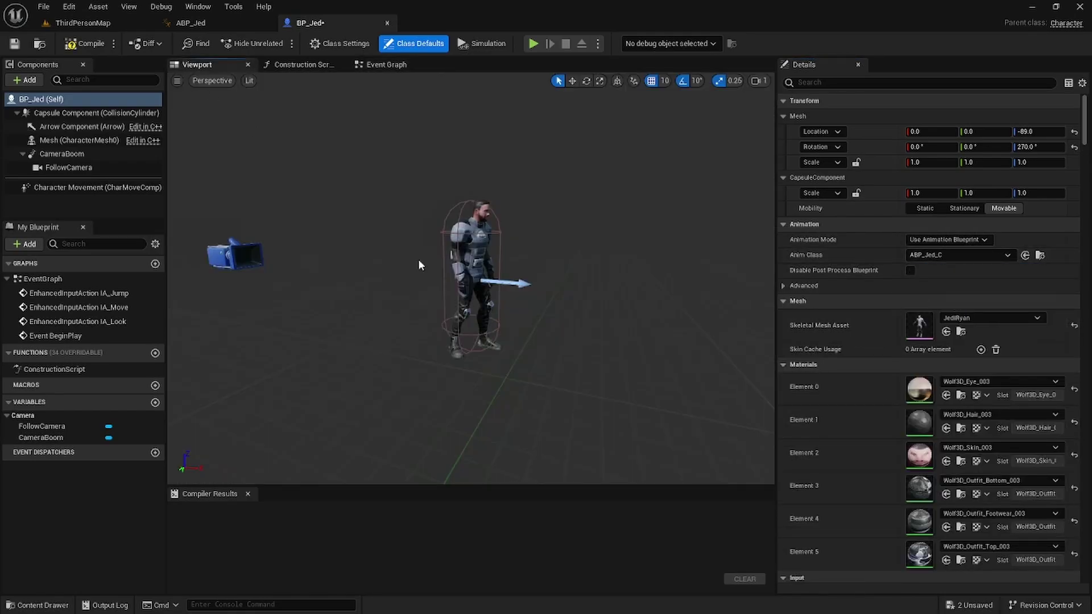
left_click(79, 44)
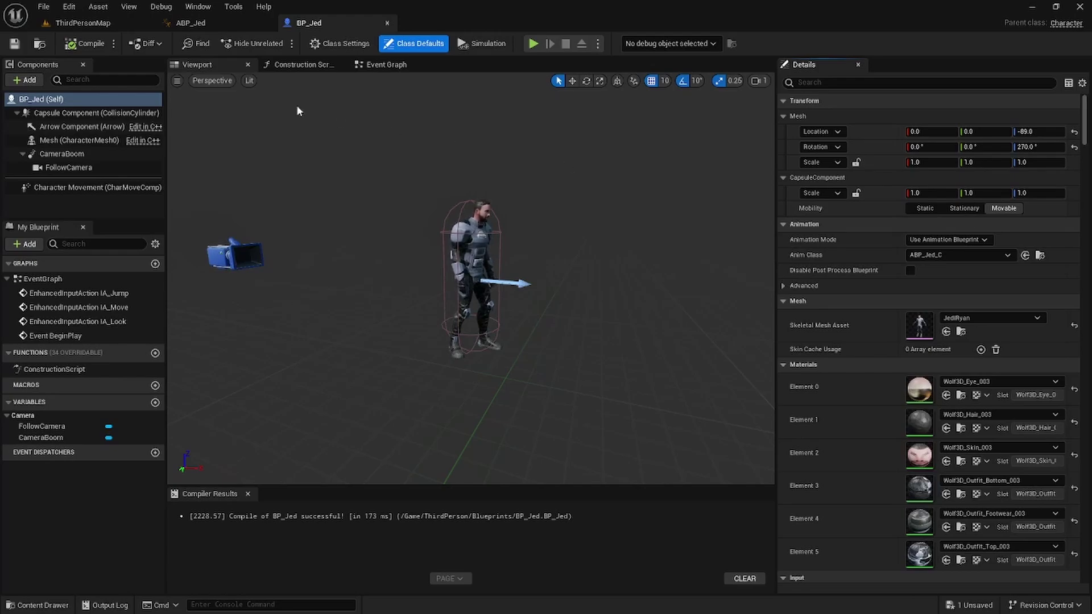
Step: Play ThirdPersonMap in the editor to test running and jumping with the character, stop the session and close the Message Log
left_click(83, 23)
left_click(277, 43)
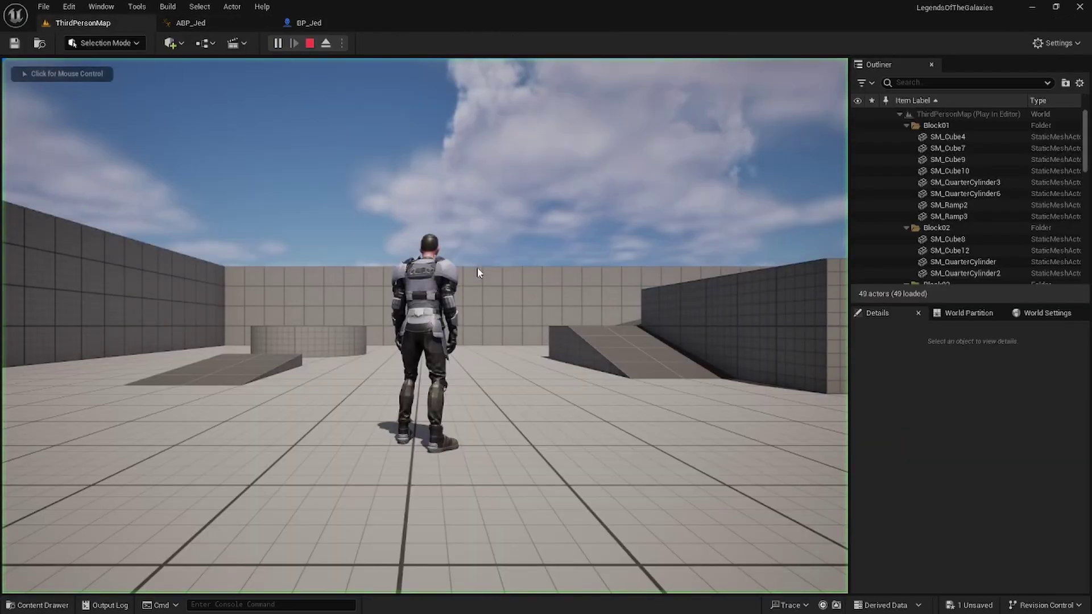
left_click(478, 272)
key("w")
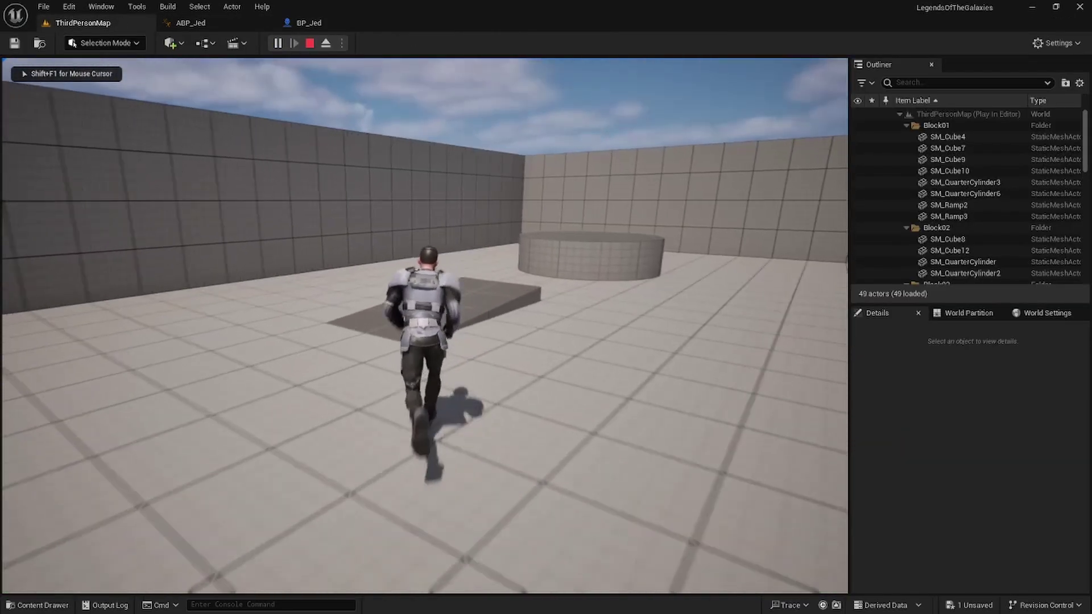
key("space")
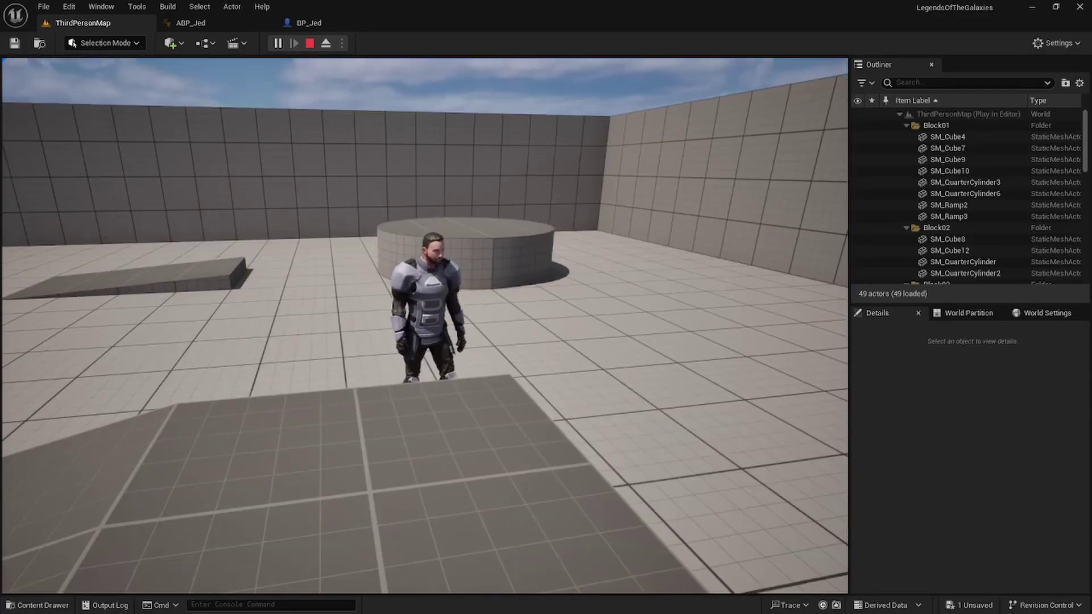
key("w")
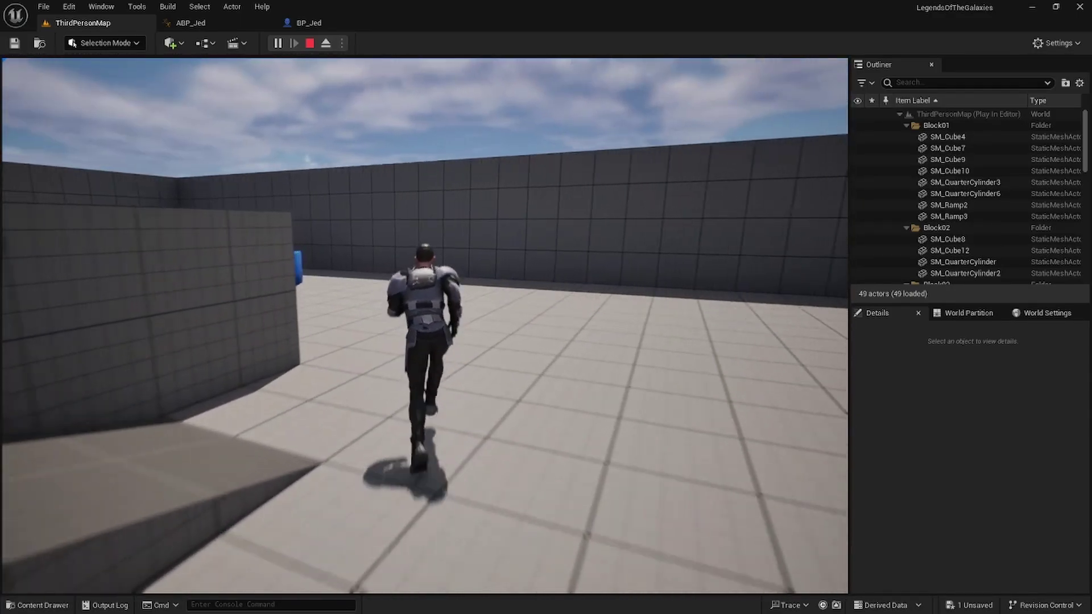
key("space")
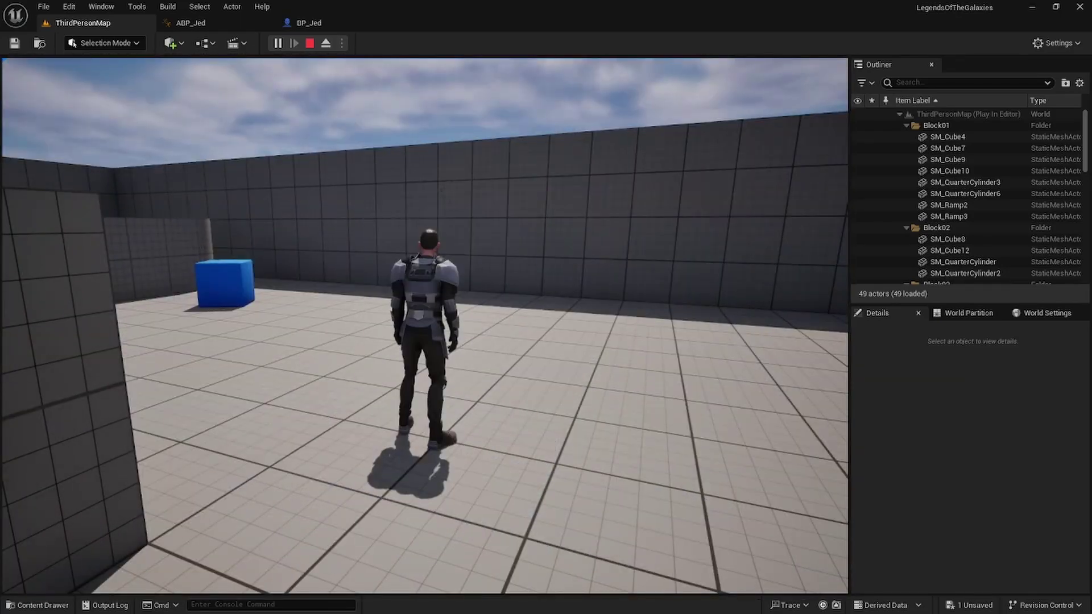
key("Escape")
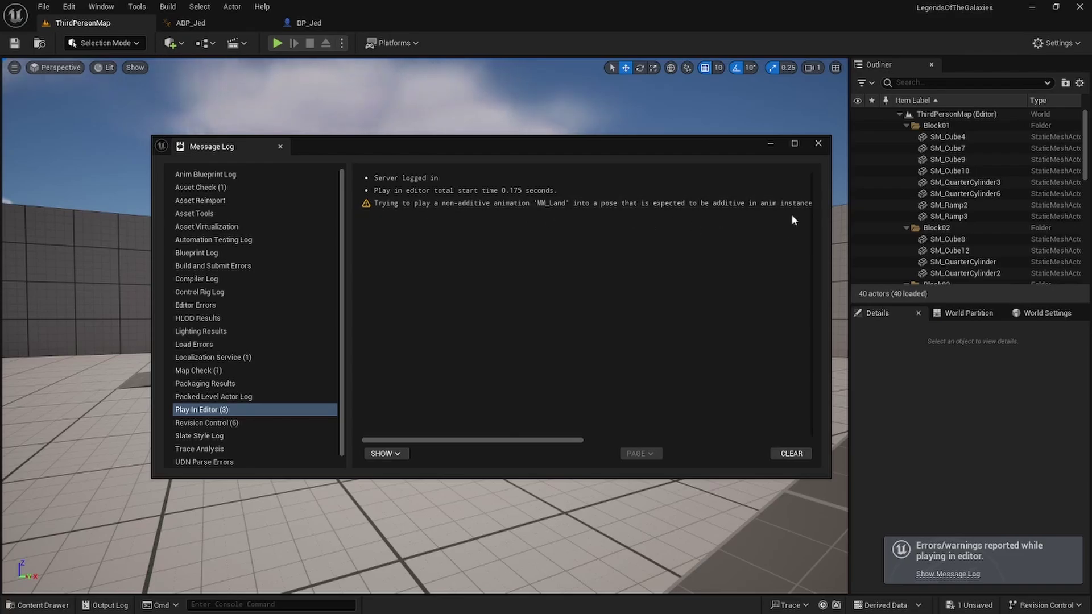
left_click(817, 145)
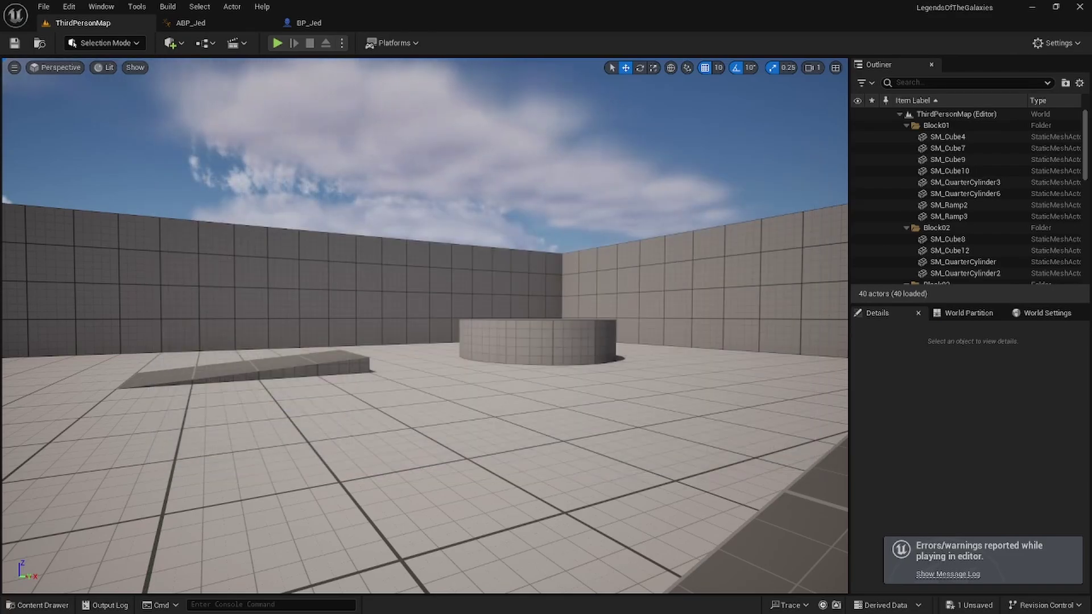
Step: Open the ABP_Jed animation blueprint from the _Core > Jed > Retargeted folder
key("ctrl+space")
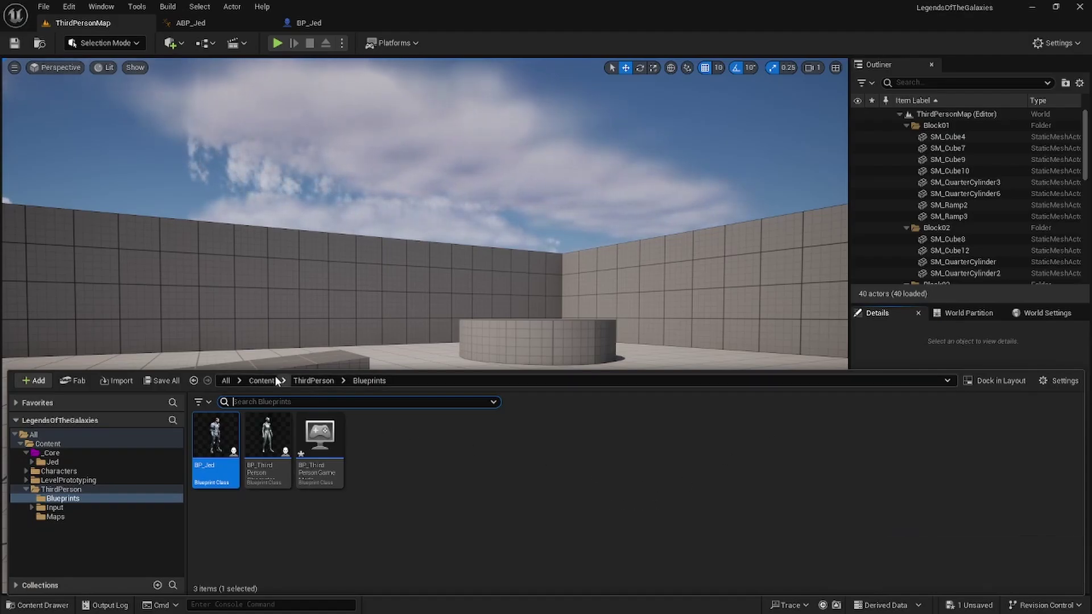
left_click(266, 381)
double_click(214, 434)
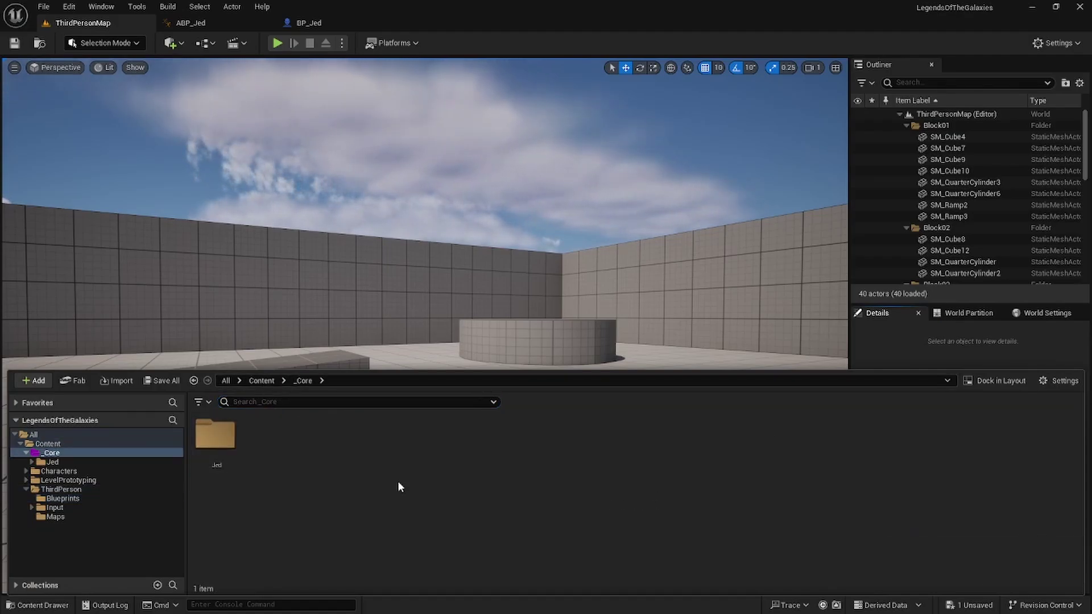
double_click(214, 435)
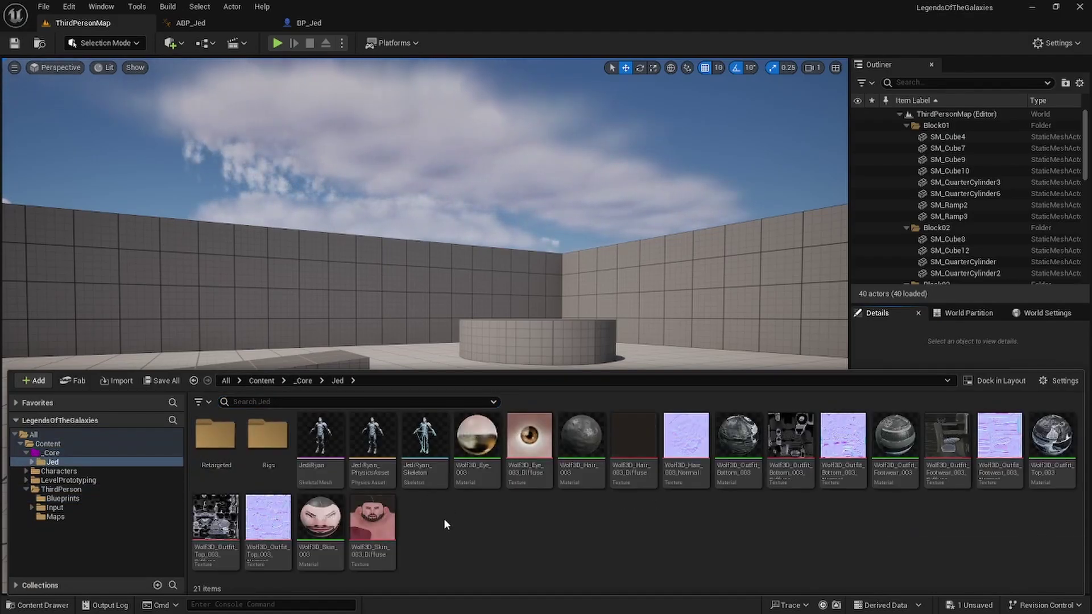
double_click(226, 443)
double_click(216, 441)
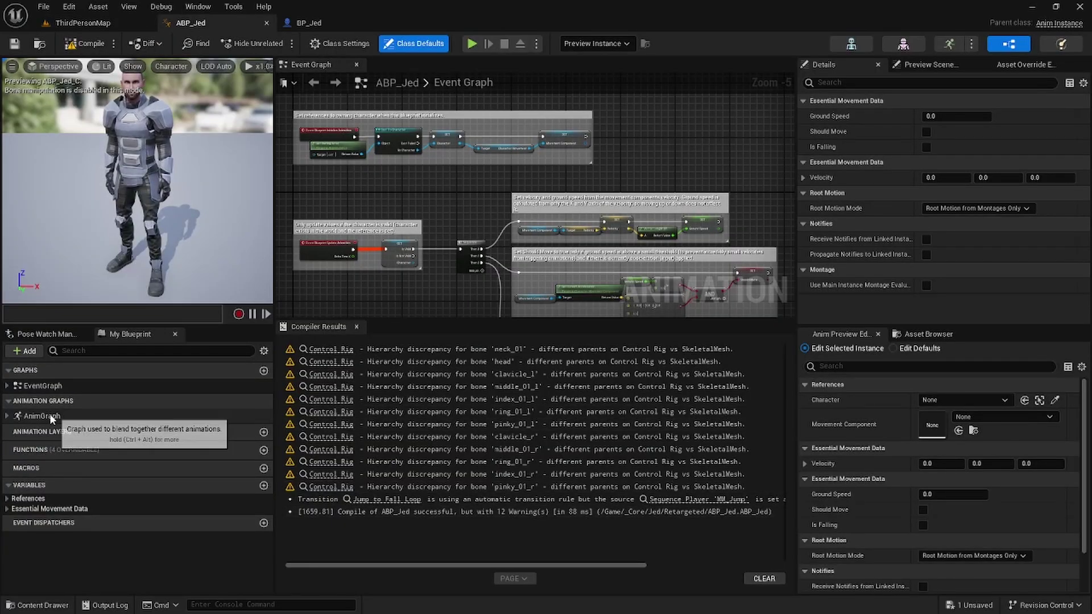
Step: Open the Land state of the Main States state machine in ABP_Jed's AnimGraph, enlarging the graph area
double_click(49, 415)
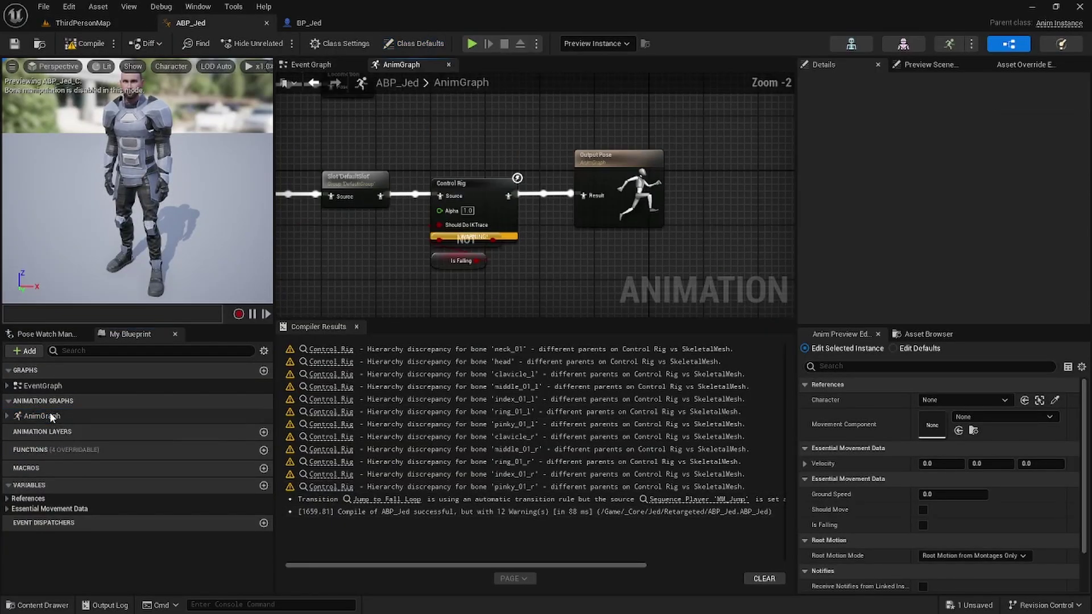
left_click_drag(442, 320, 437, 412)
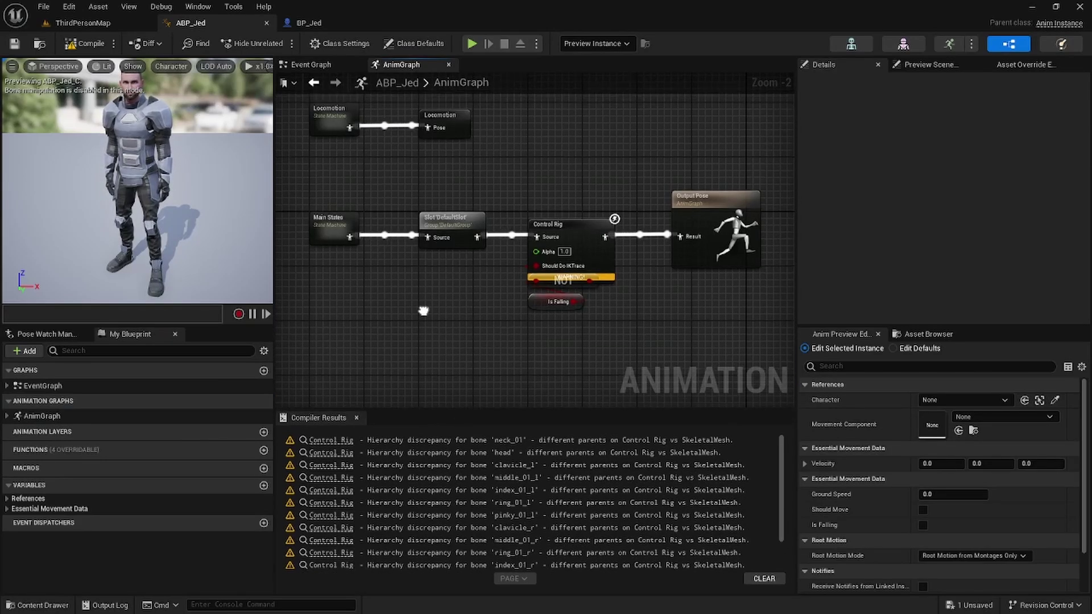
right_click_drag(424, 309, 465, 377)
left_click(7, 415)
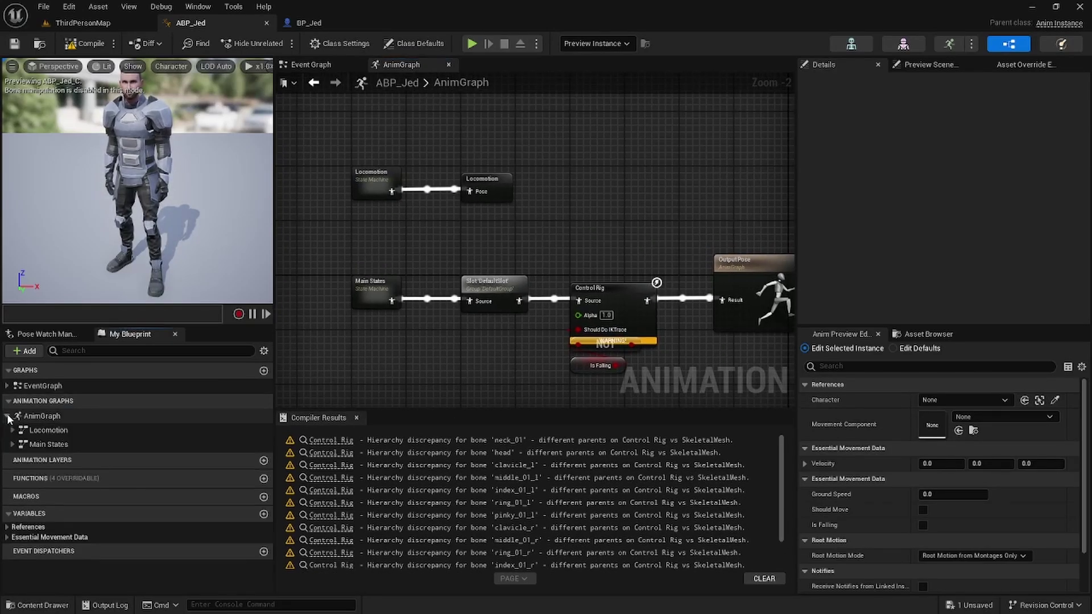
left_click(12, 444)
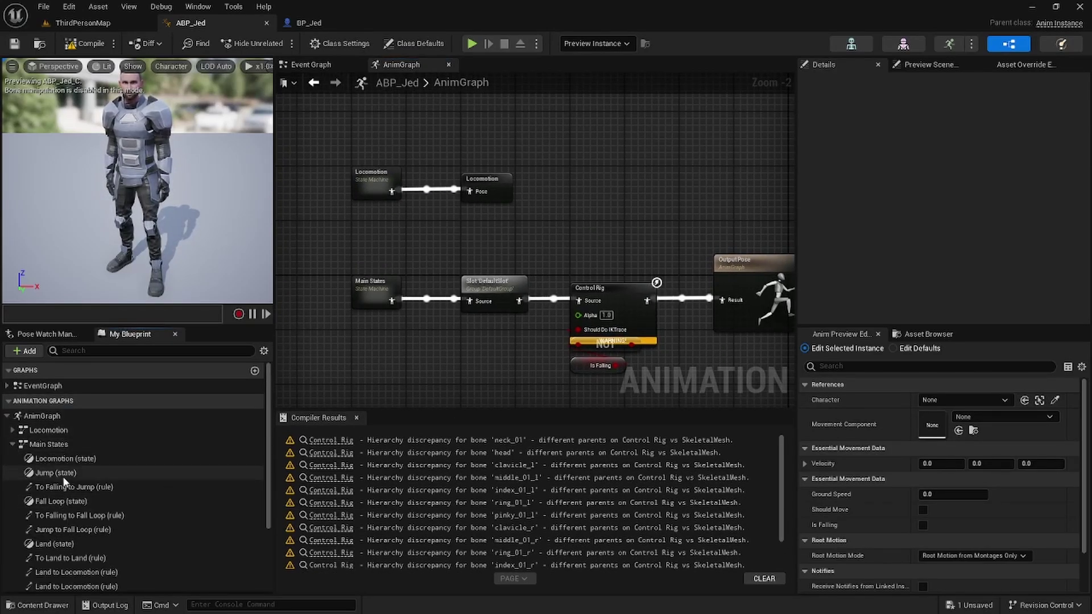
left_click(49, 543)
left_click(50, 544)
left_click(49, 544)
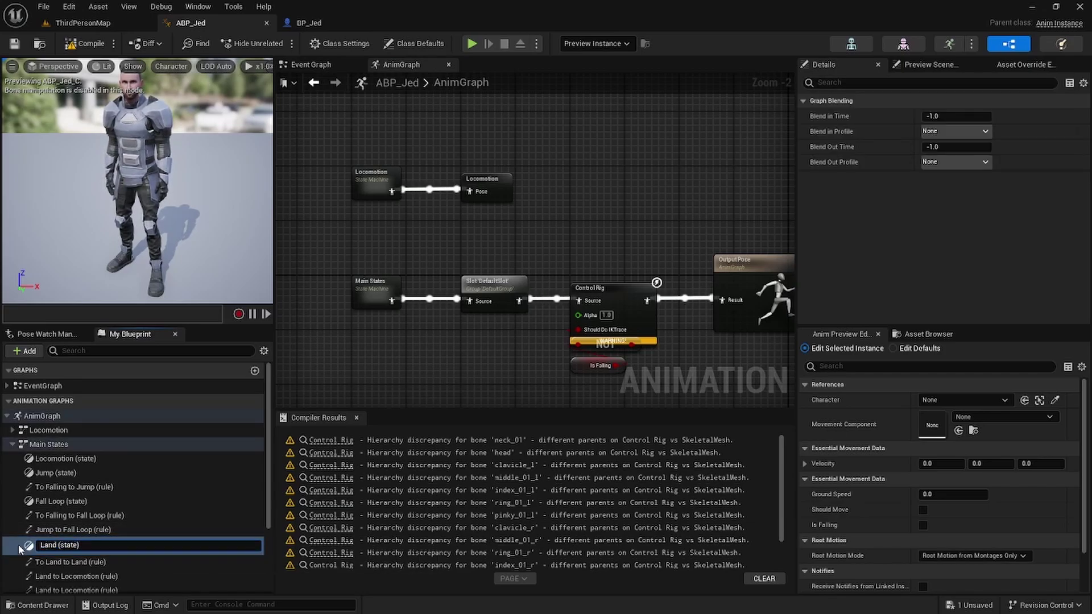
double_click(20, 547)
right_click_drag(420, 322, 426, 373)
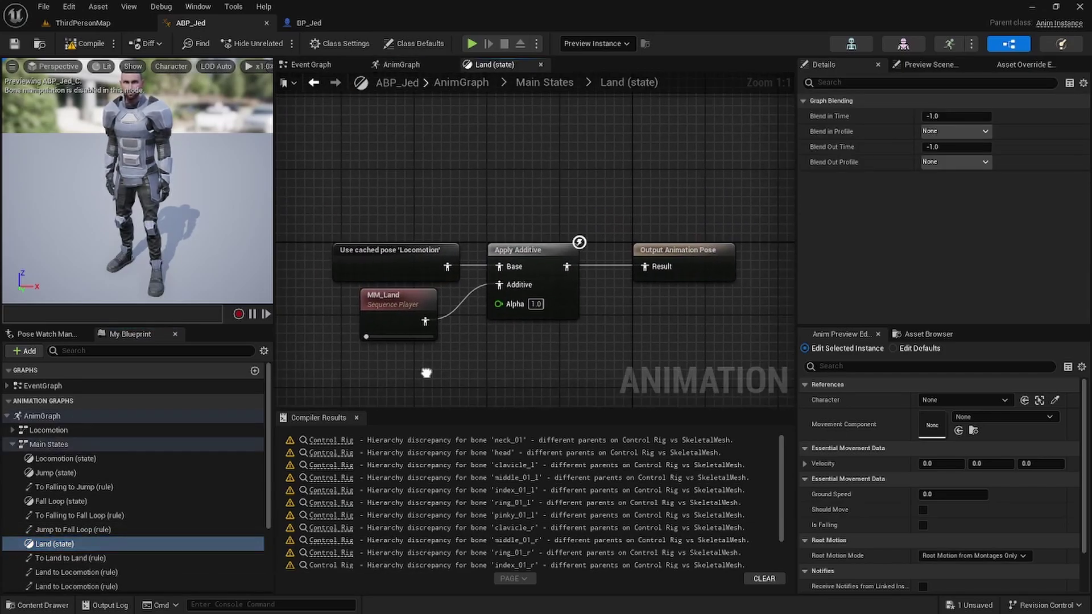
Step: Open the MM_Land animation from its sequence player in the Land state and pause the preview playback
left_click(398, 310)
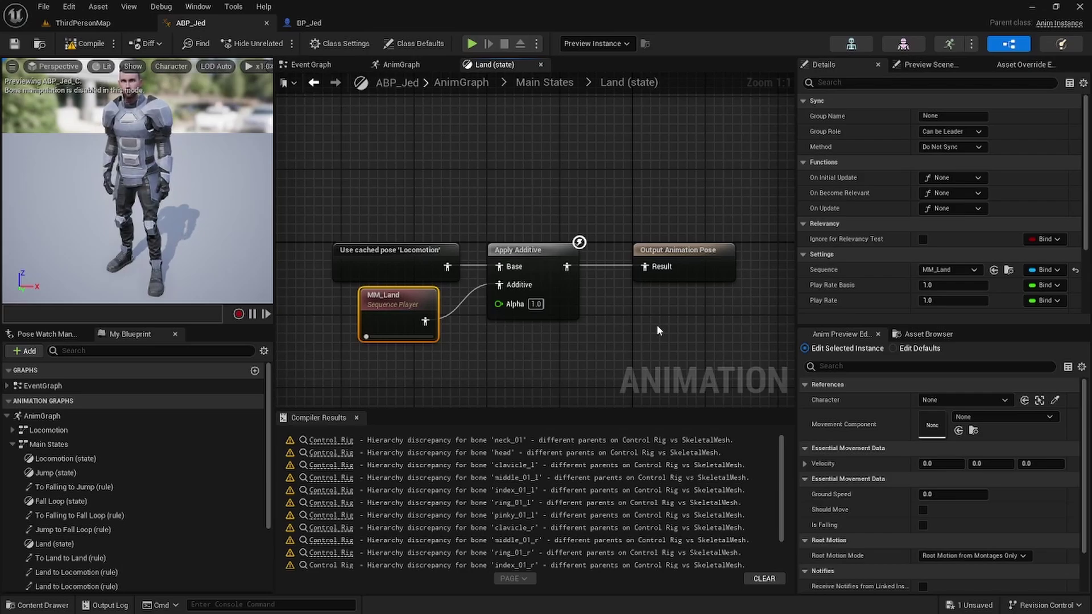
double_click(380, 295)
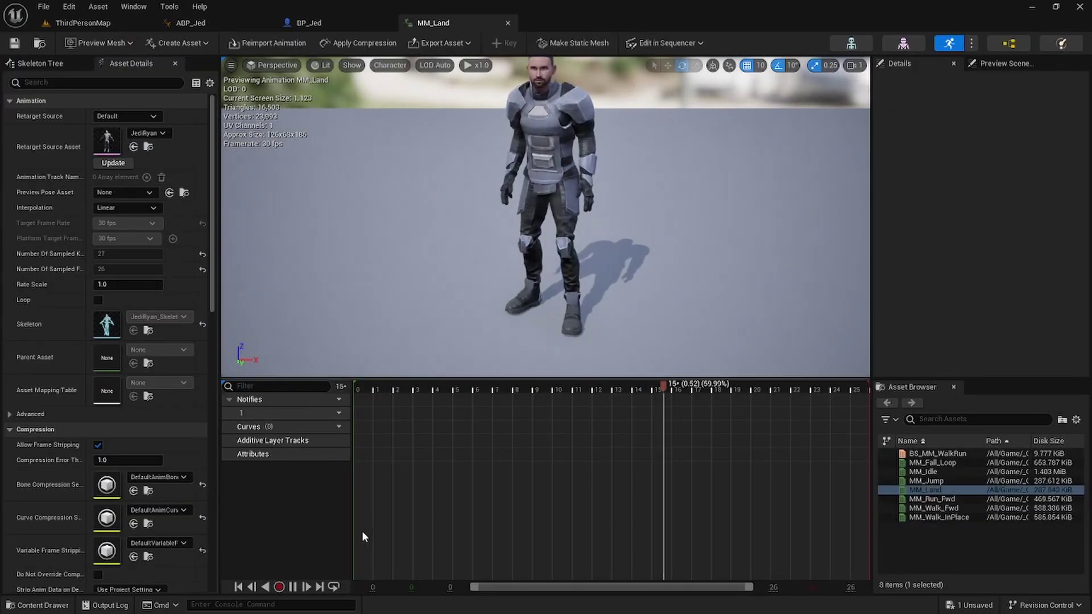
left_click(292, 586)
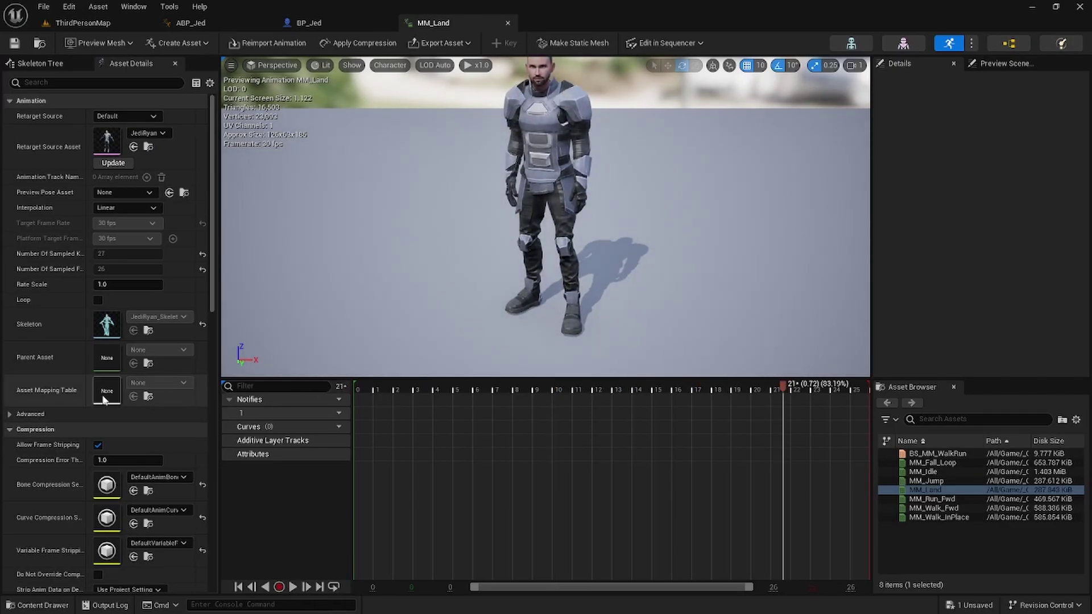
Step: Set MM_Land's Additive Anim Type to Local Space with Frame from this animation as base pose and Ref Frame Index 26, and save all
scroll(57, 301, "down", 2)
scroll(54, 319, "down", 5)
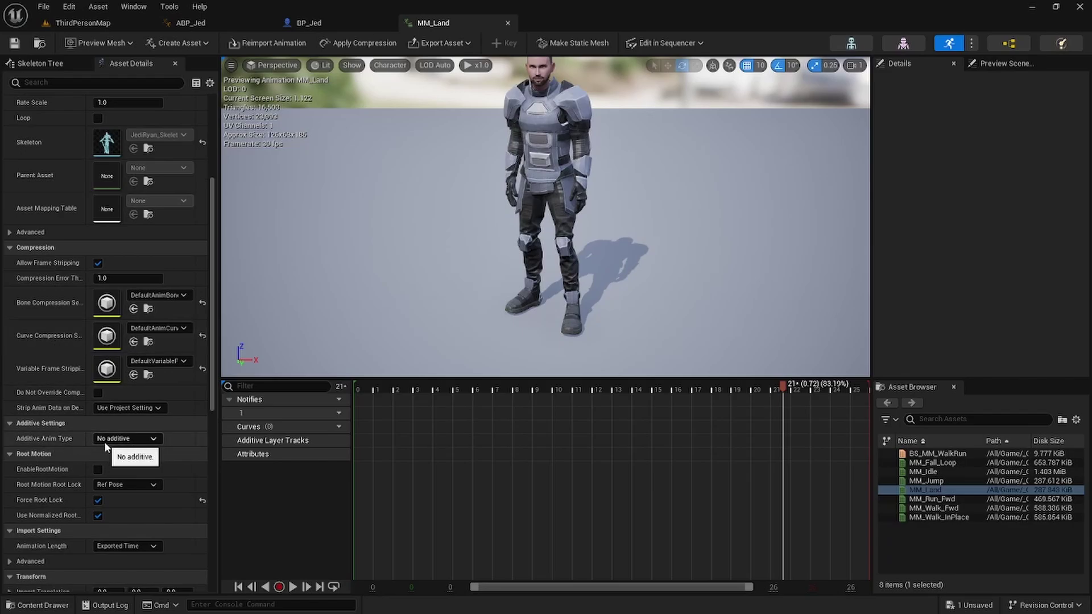
left_click(153, 440)
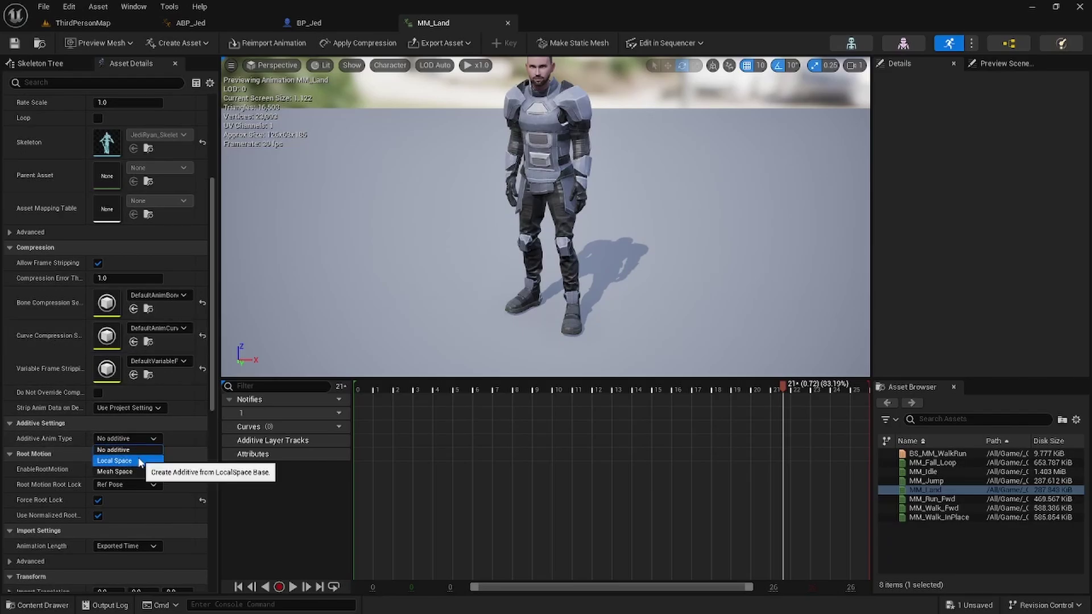
left_click(119, 458)
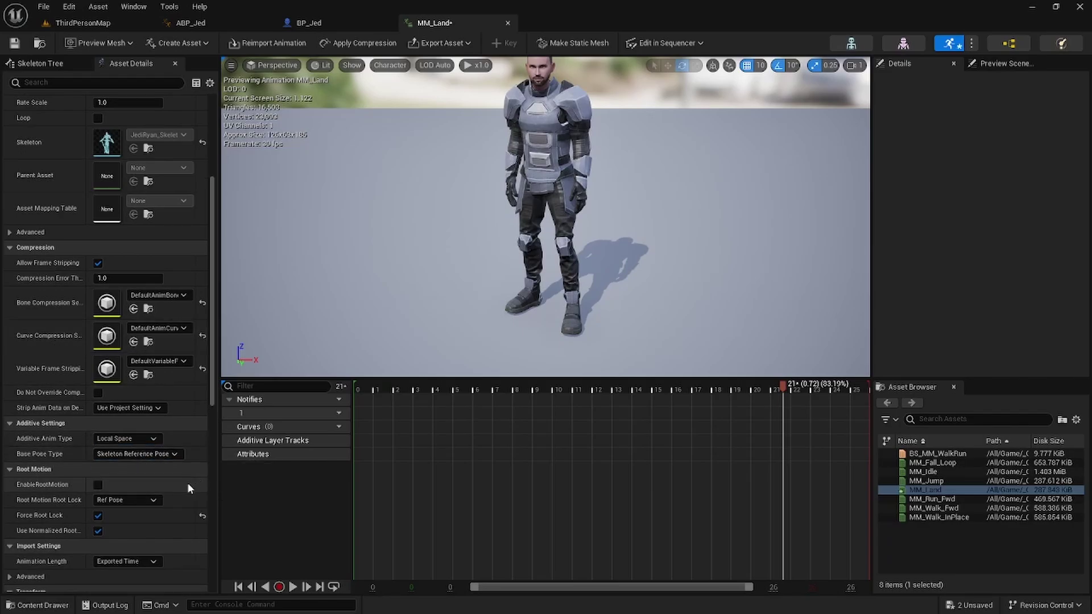
left_click(174, 453)
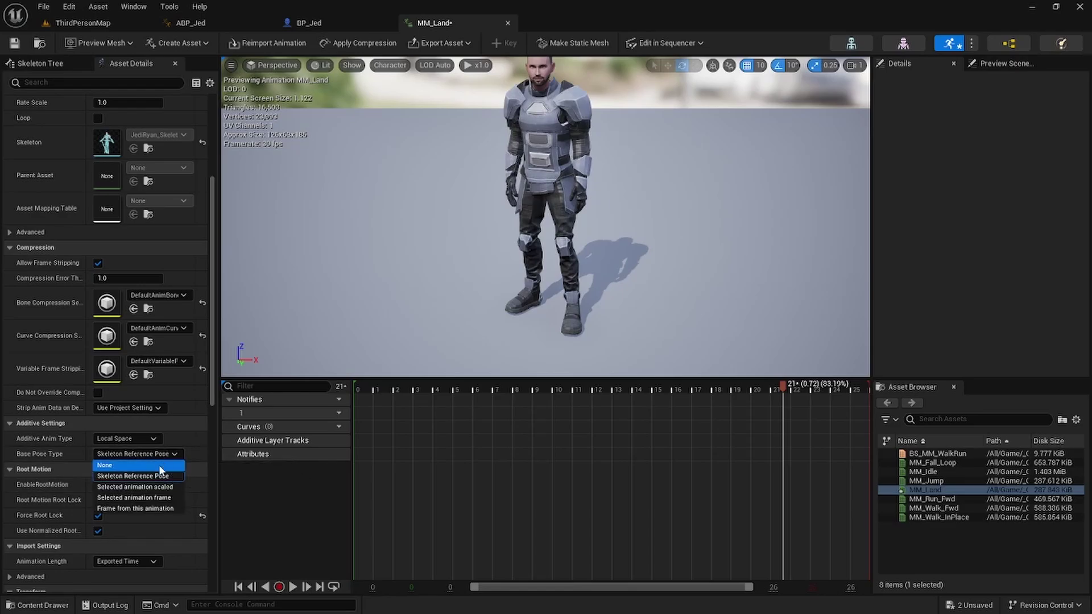
left_click(149, 508)
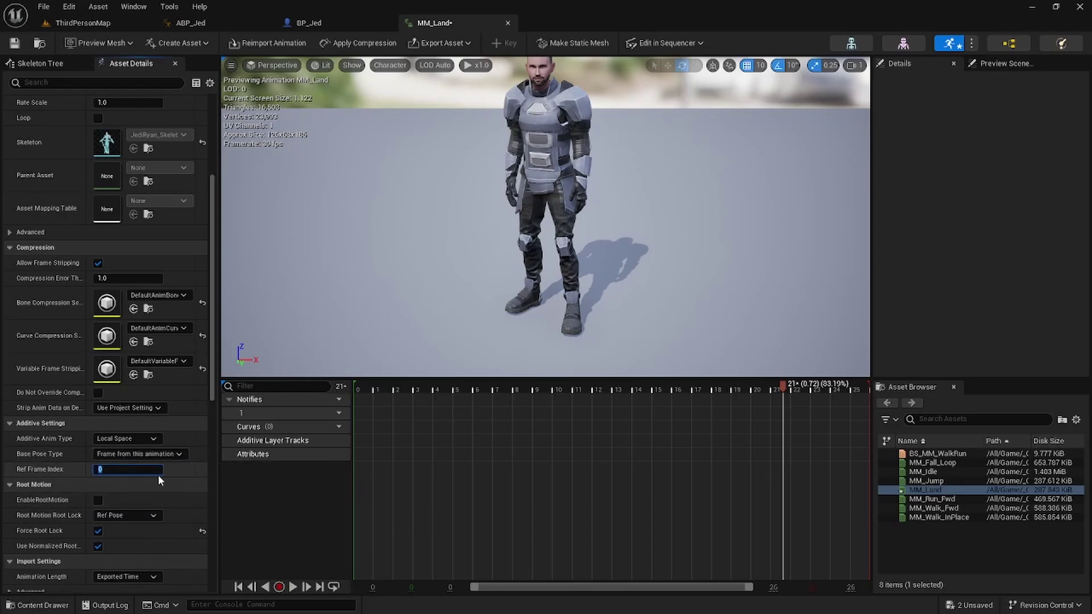
type("26")
left_click(169, 483)
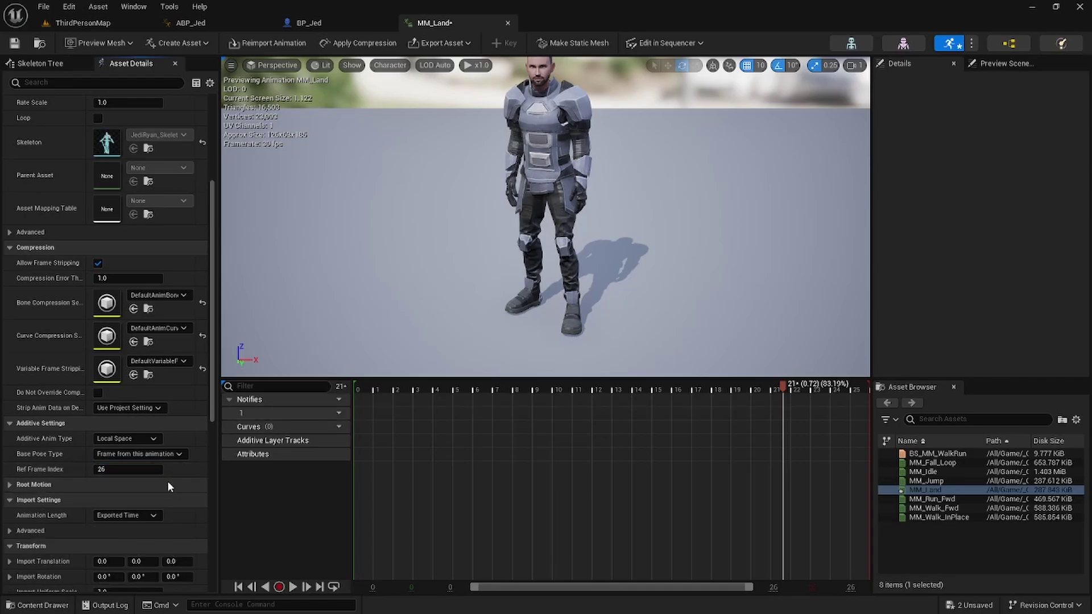
left_click(43, 7)
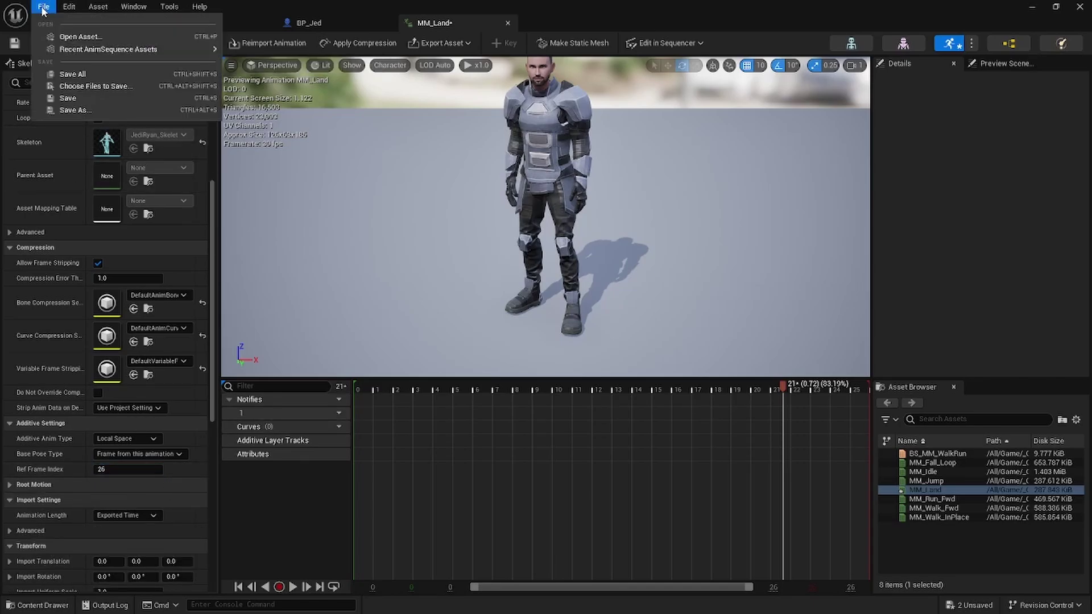
left_click(67, 75)
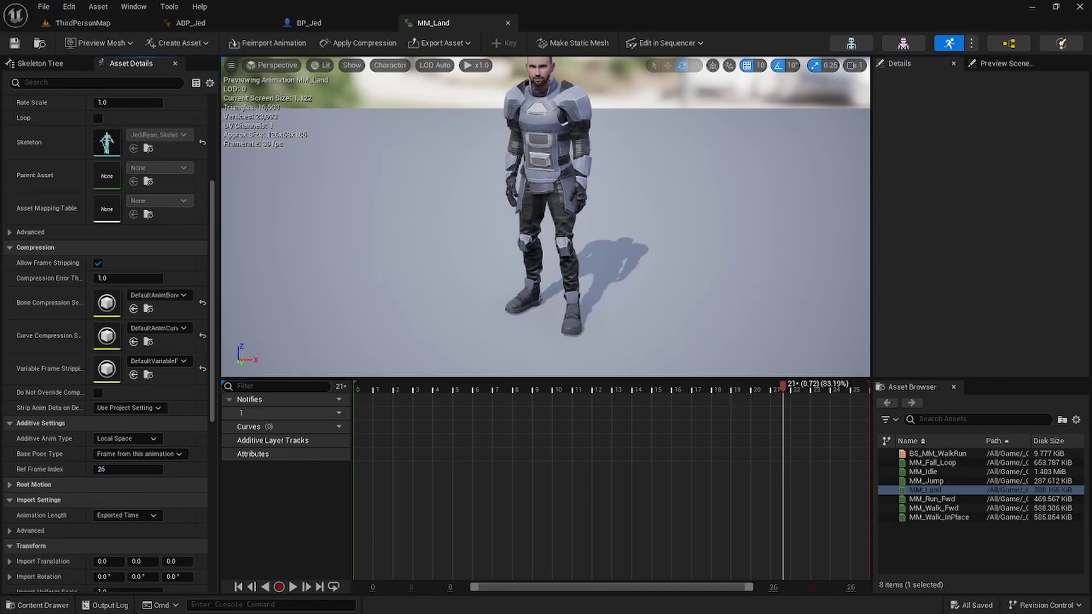
Step: Disable Loop Animation on the MM_Jump sequence player in ABP_Jed's Jump state, and compile and save the blueprint
left_click(191, 22)
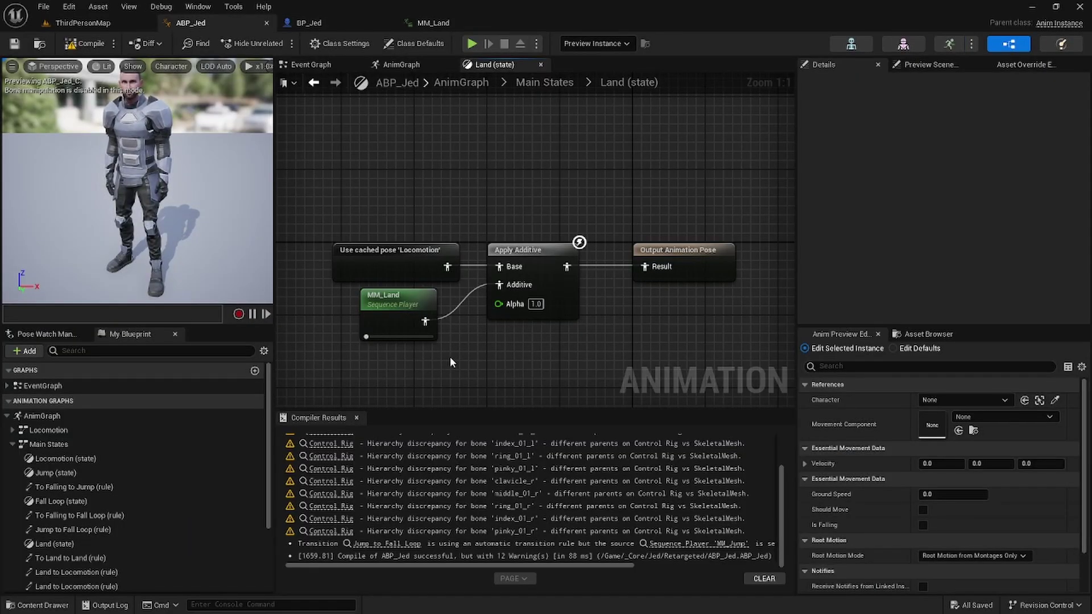
left_click(697, 544)
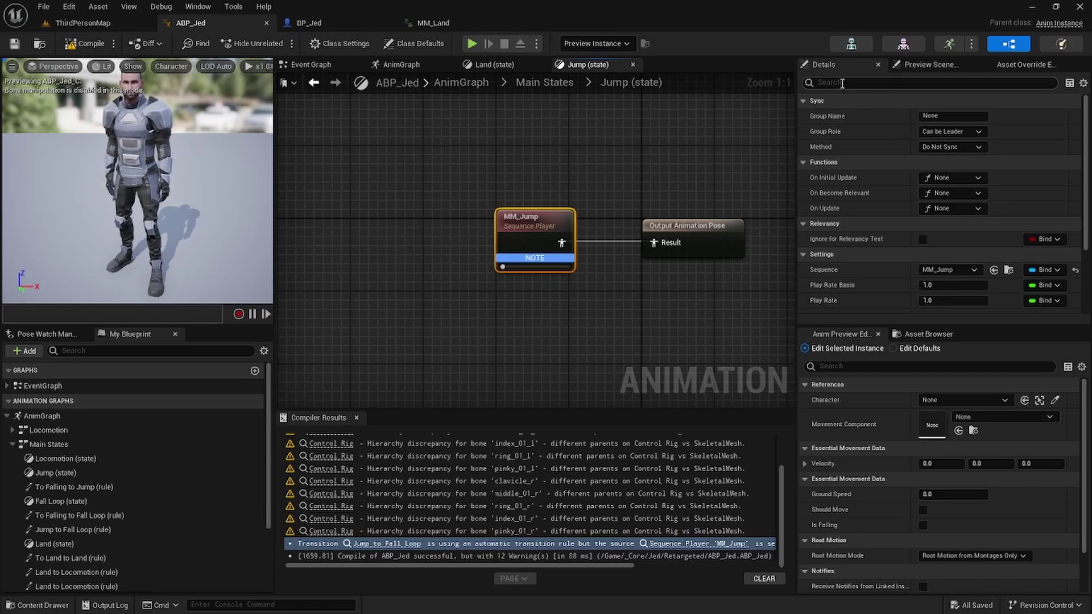
type("loop")
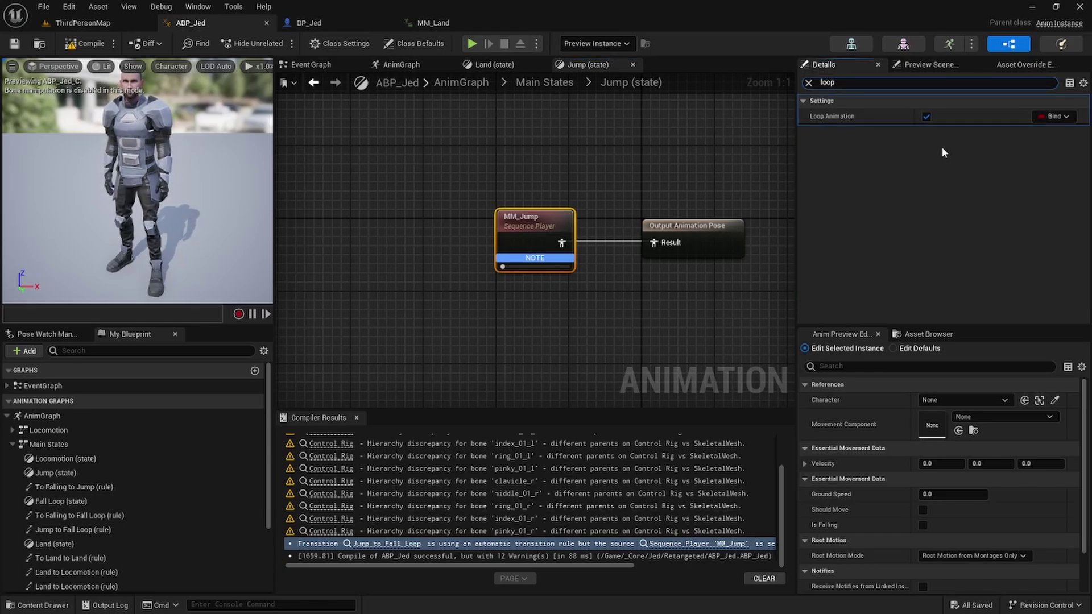
left_click(927, 116)
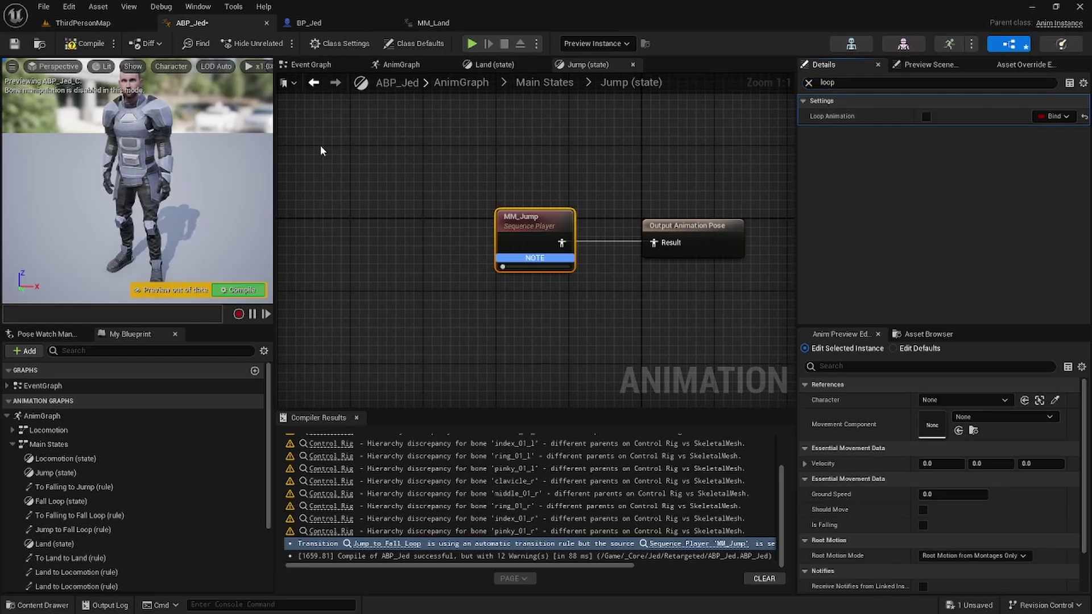
left_click(69, 46)
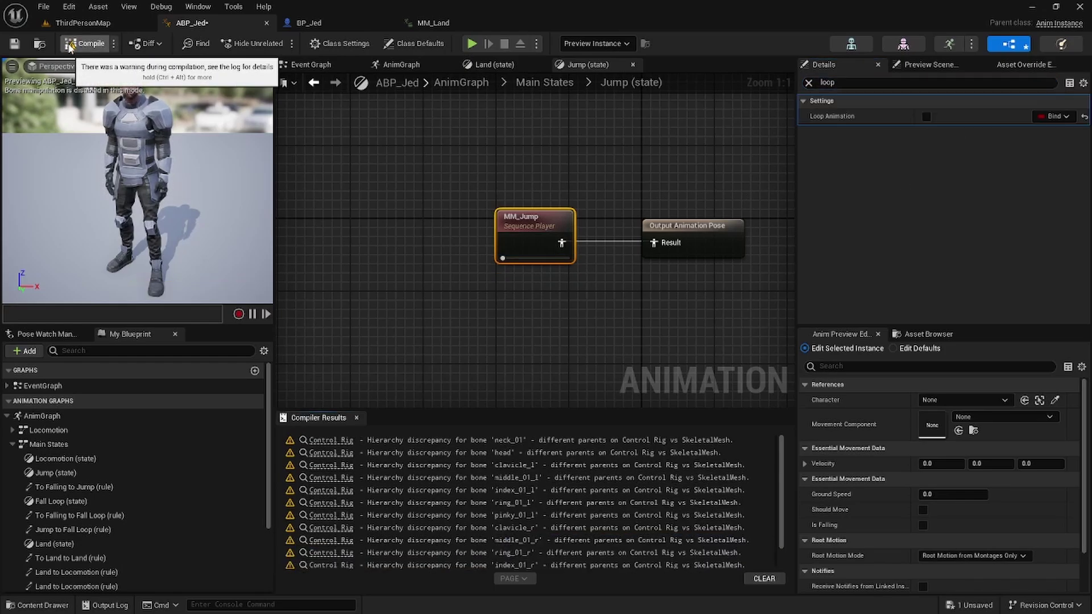
left_click(14, 43)
scroll(546, 466, "down", 2)
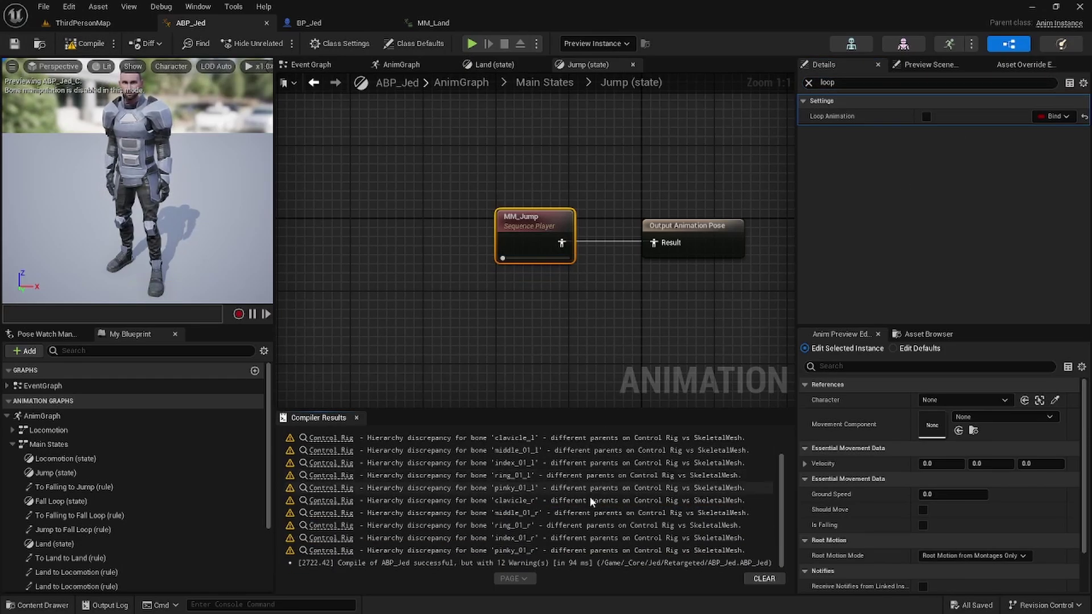
left_click(73, 44)
scroll(606, 504, "down", 2)
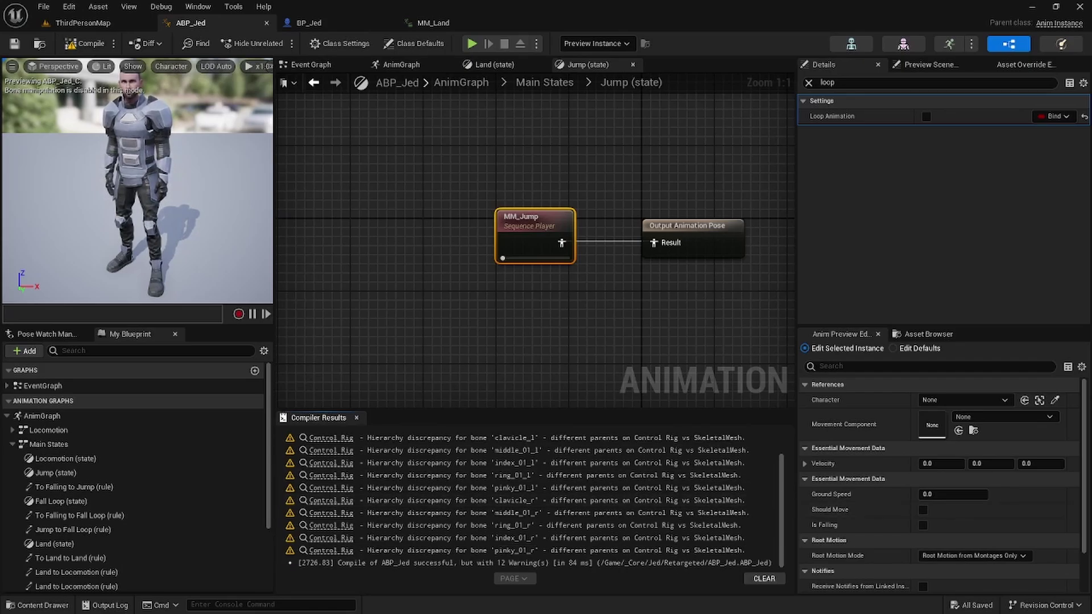
Step: Play ThirdPersonMap in the editor to test how the character runs, jumps and lands, and stop the session
left_click(133, 23)
left_click(284, 44)
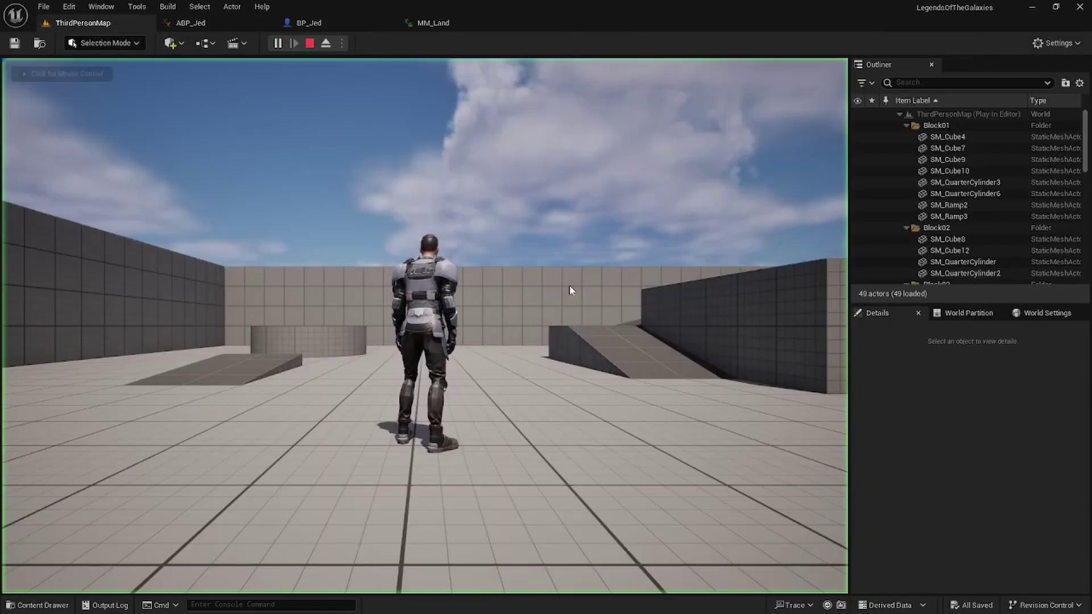
left_click(571, 291)
key("w")
key("space")
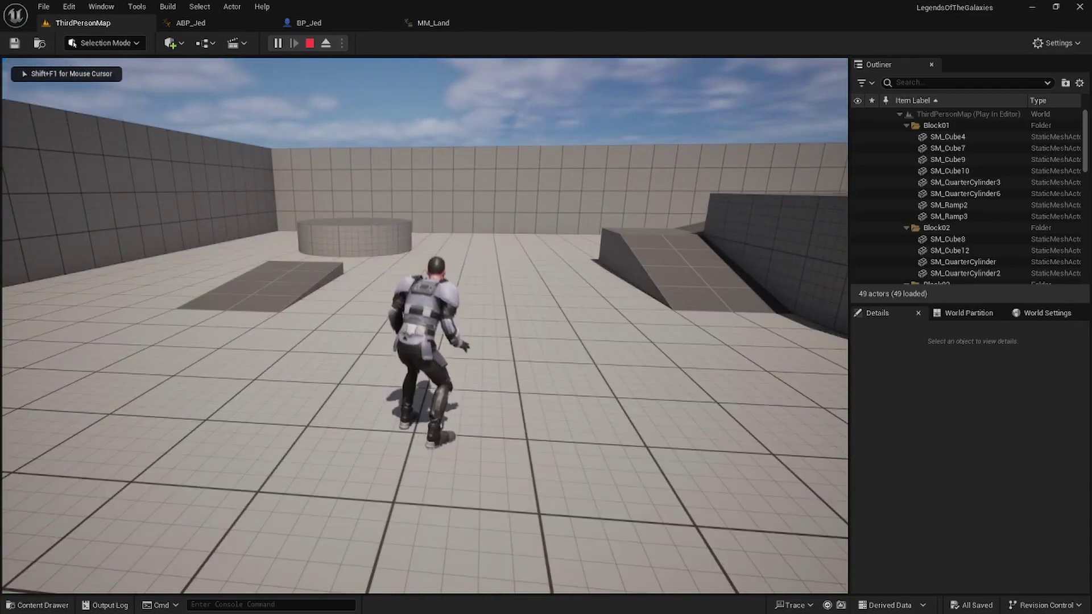
key("w")
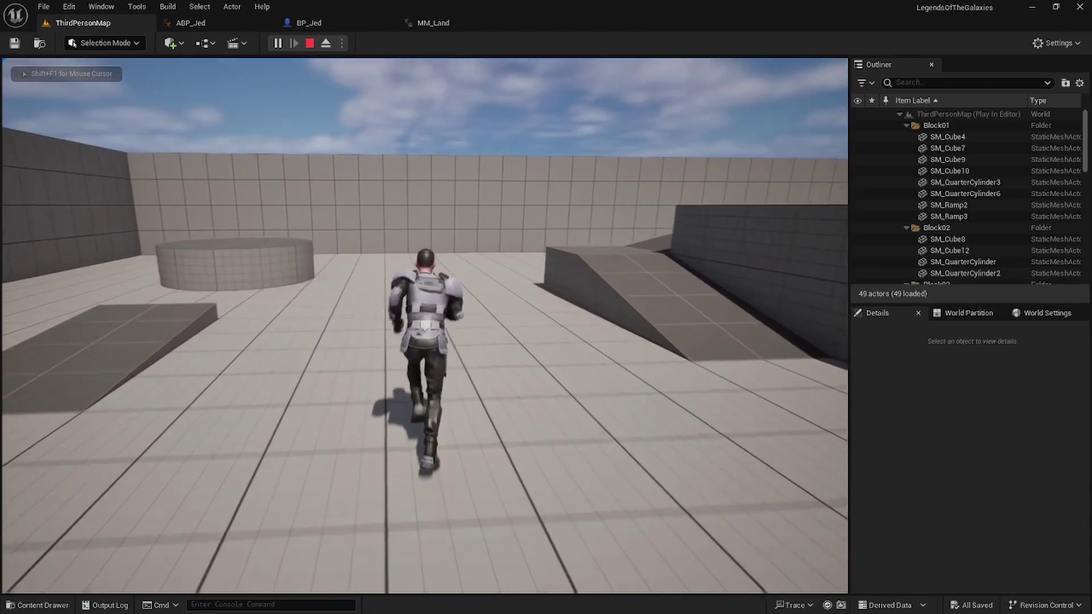
key("space")
key("space")
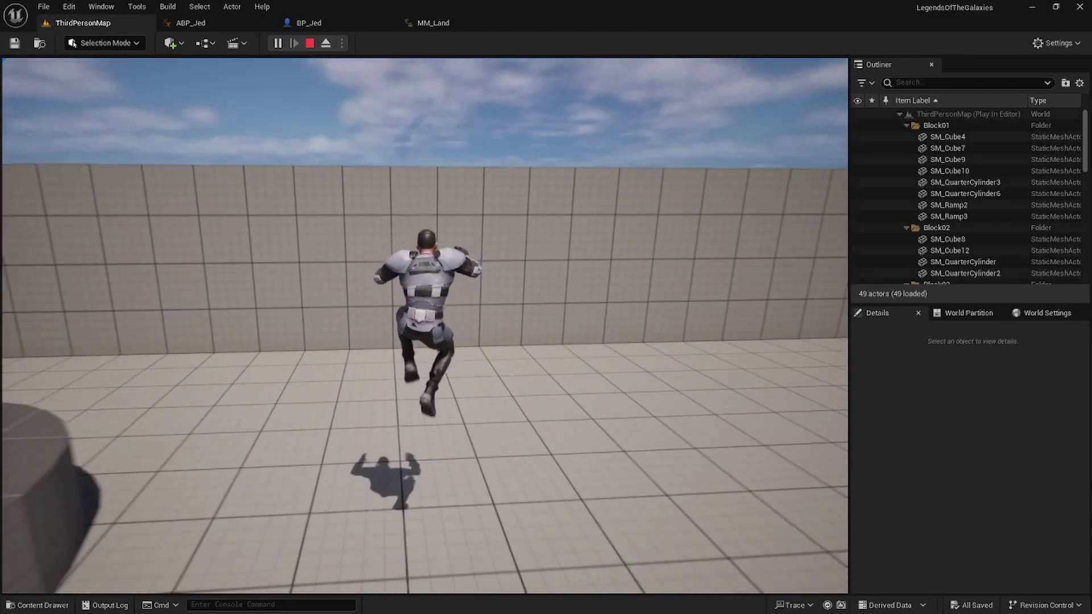
key("w")
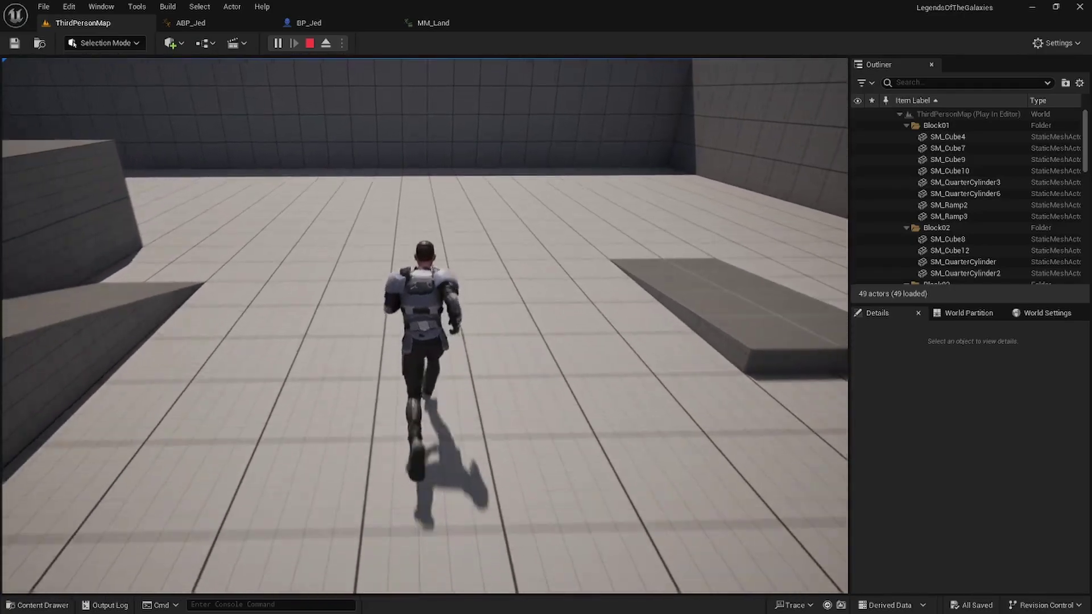
key("Escape")
Step: Locate the Control Rig node behind the bone hierarchy warnings in ABP_Jed's AnimGraph and examine its Control Rig Class setting
left_click(204, 26)
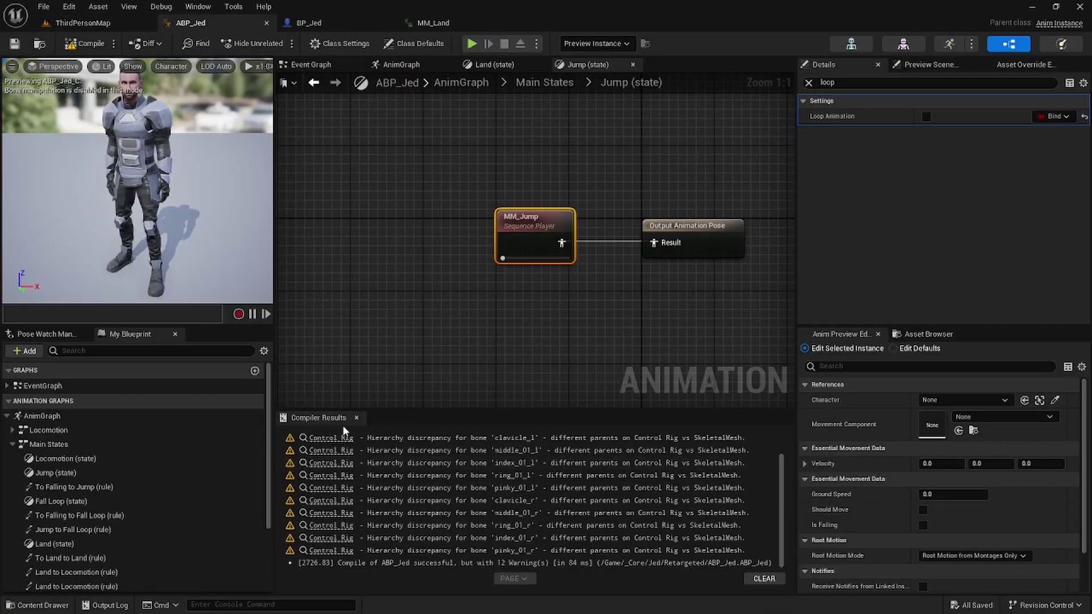
left_click(330, 438)
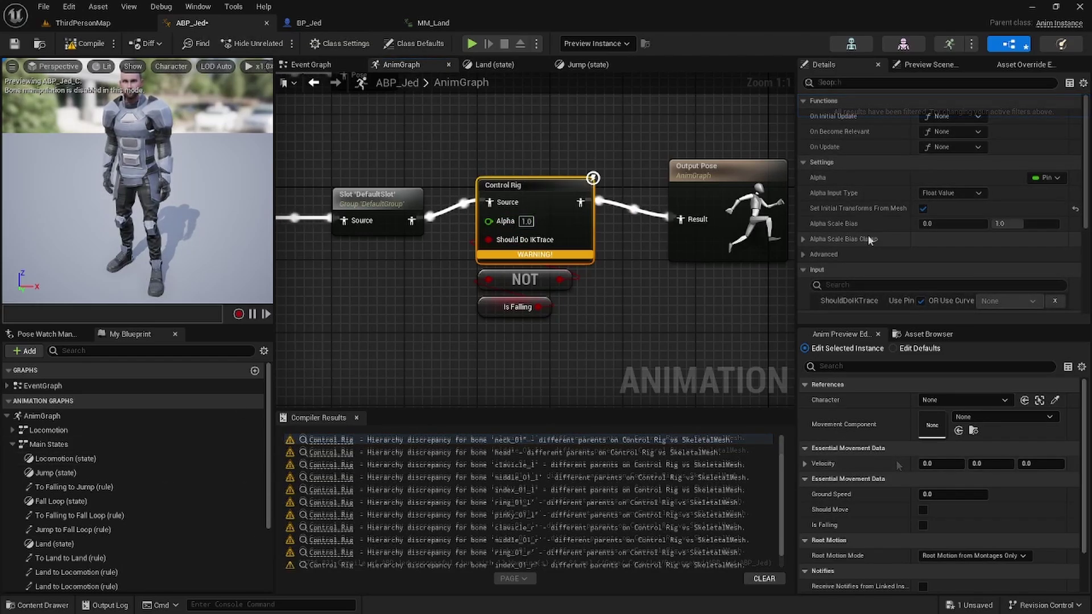
scroll(868, 234, "down", 5)
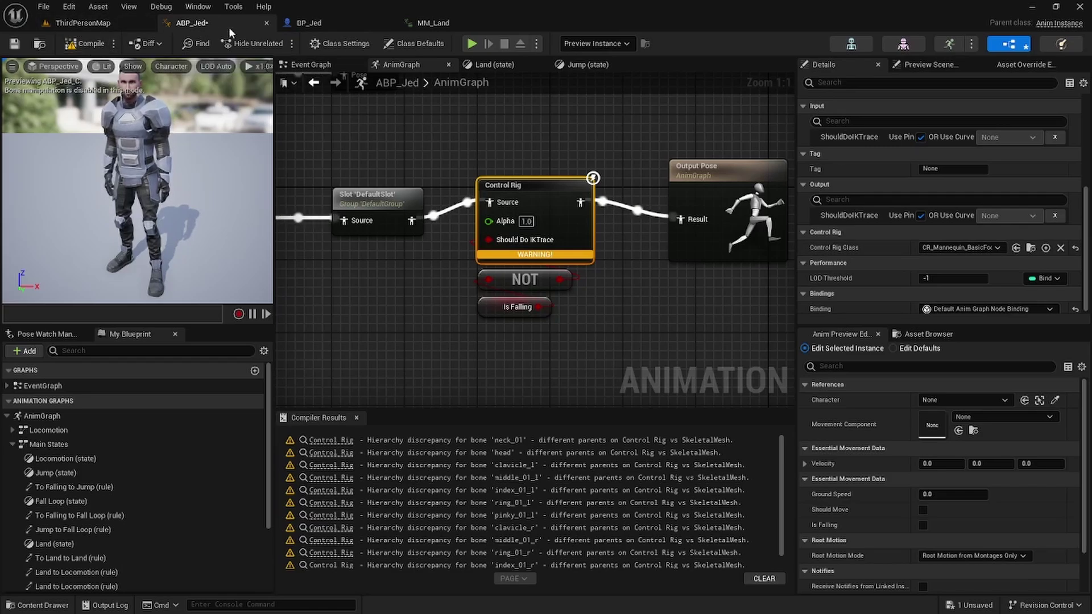
Step: Create a Control Rig from the JediRyan skeletal mesh in the _Core > Jed folder
left_click(319, 25)
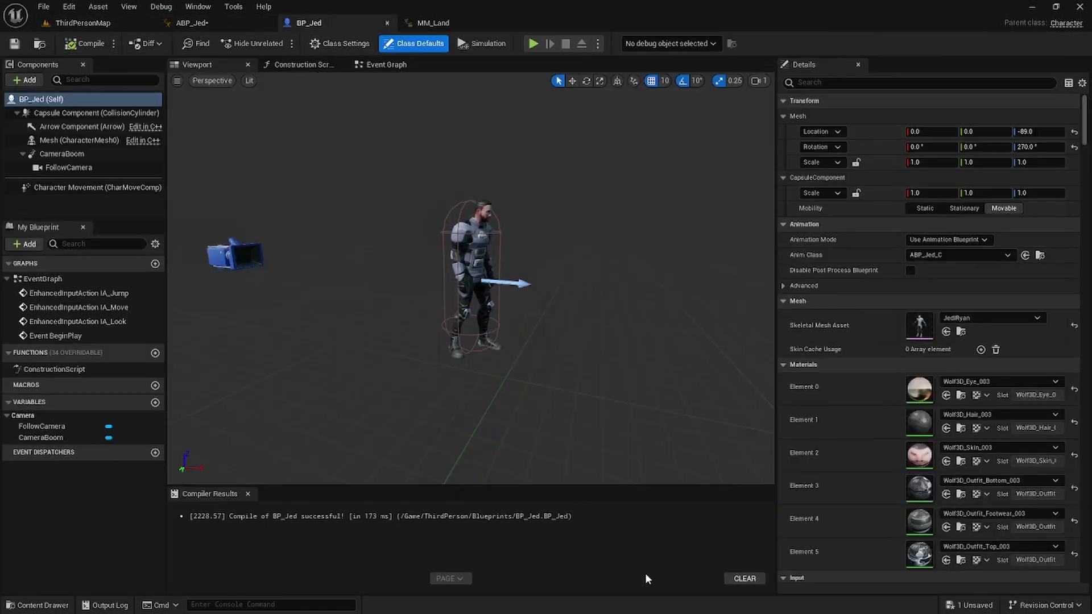
left_click(190, 23)
key("ctrl+b")
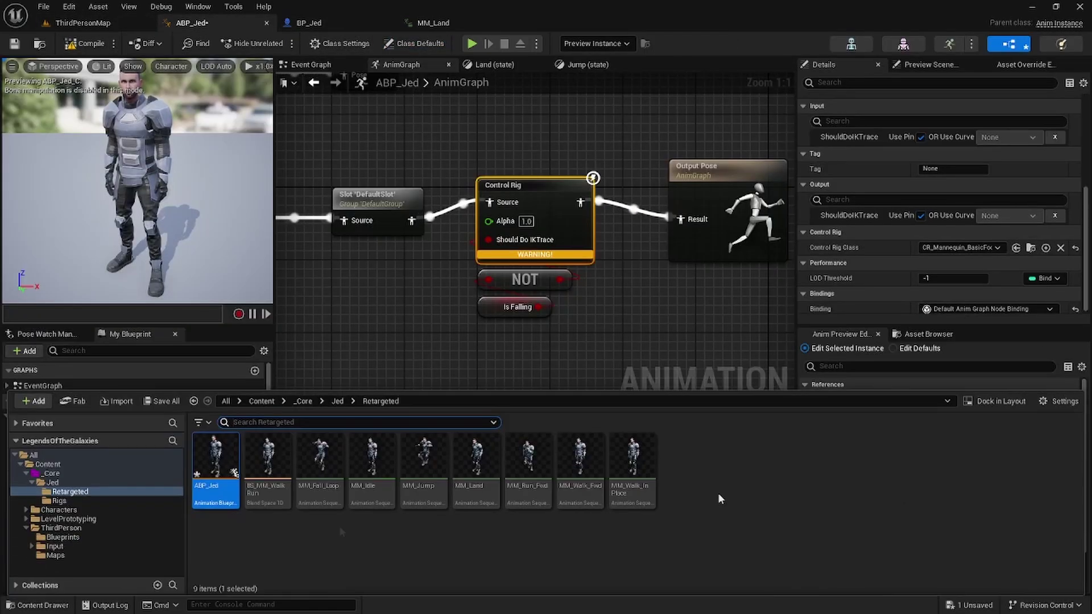
left_click(260, 401)
double_click(216, 458)
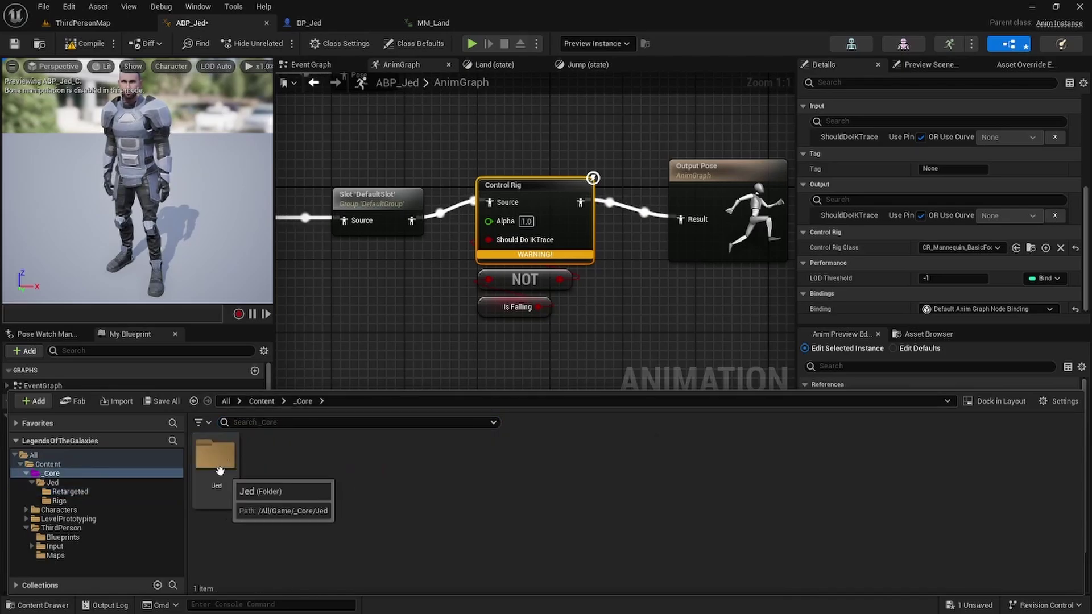
double_click(219, 469)
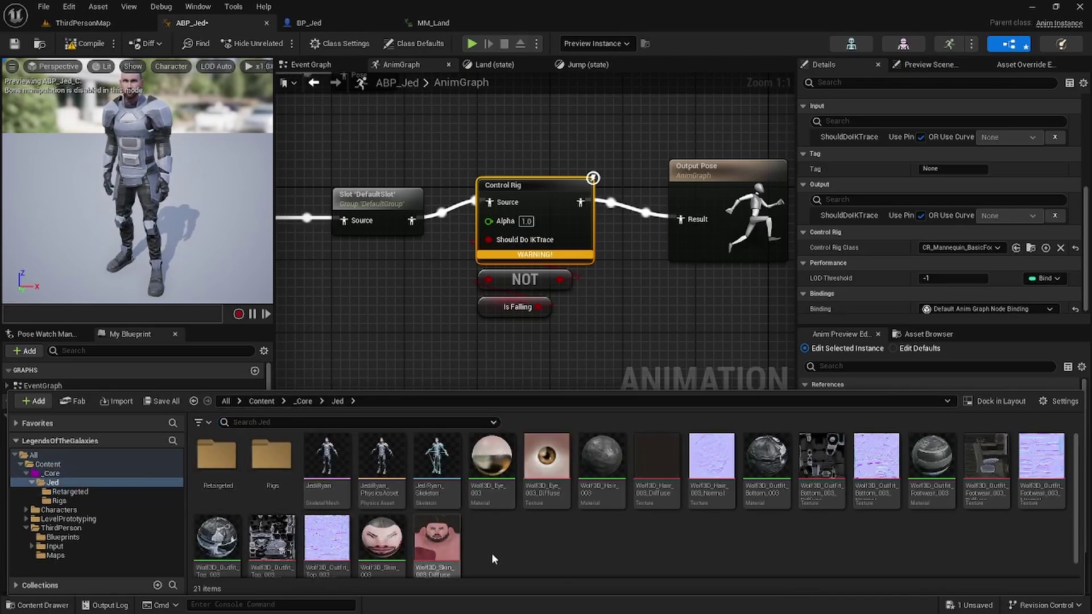
right_click(333, 500)
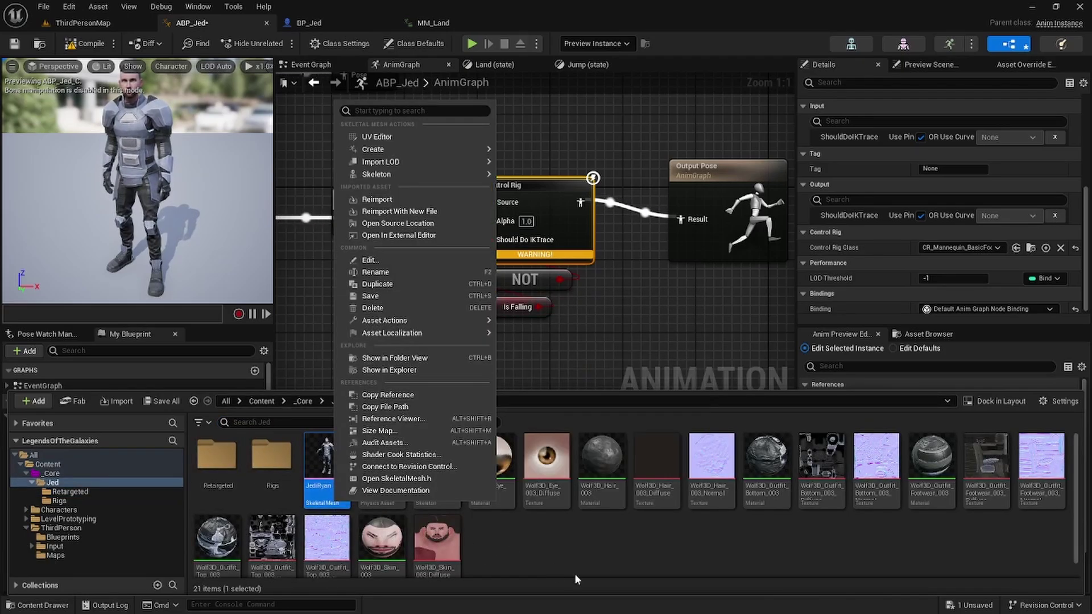
mouse_move(451, 148)
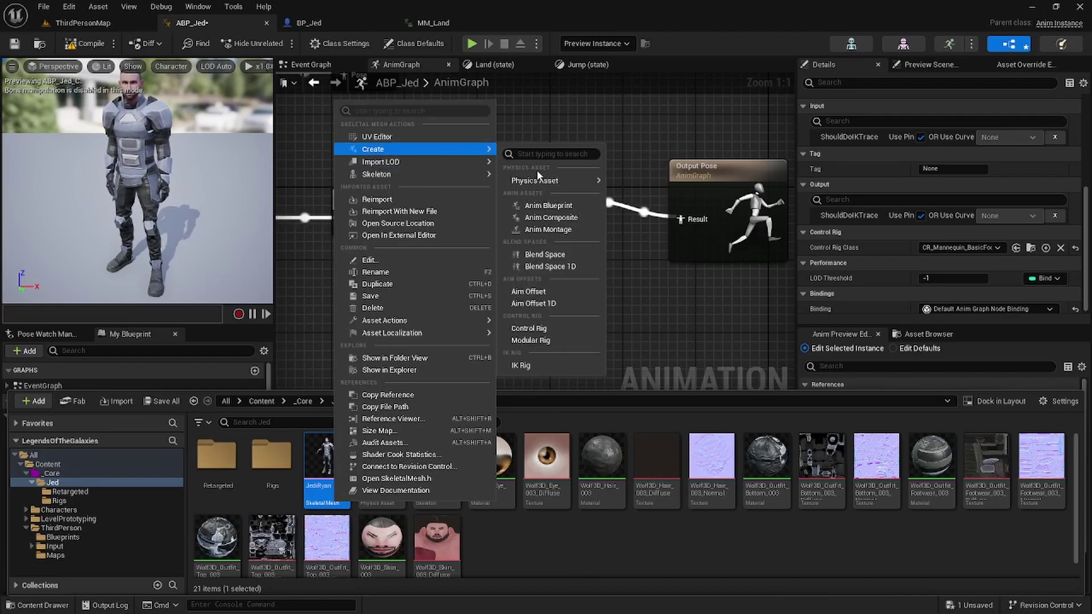
left_click(541, 328)
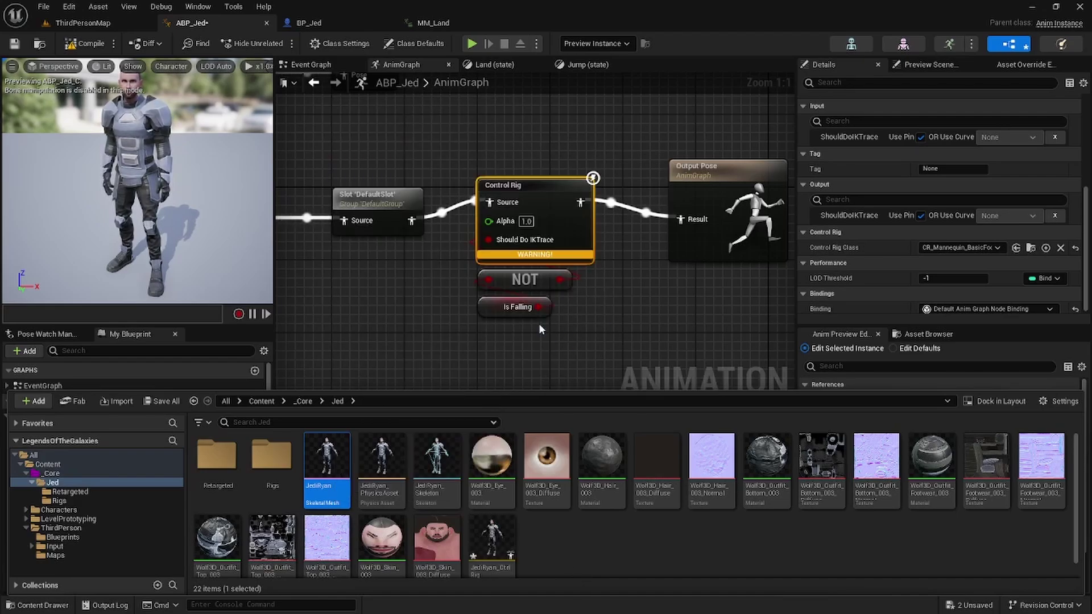
Step: Rename the new Control Rig as Jed_FootIK, move it into the Jed > Rigs folder and select it there
left_click(494, 559)
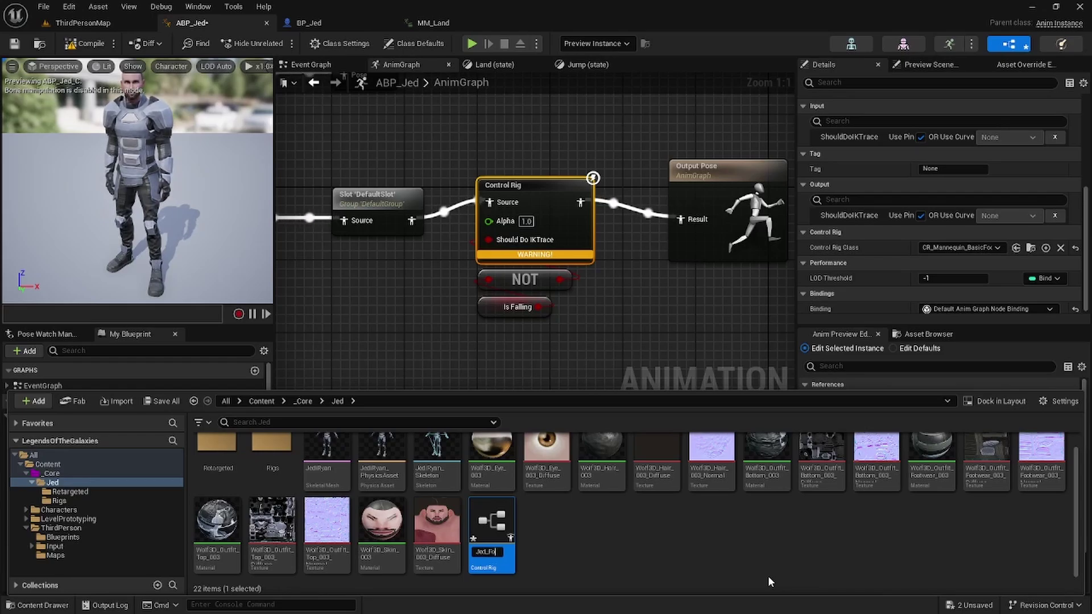
type("IK")
key("Return")
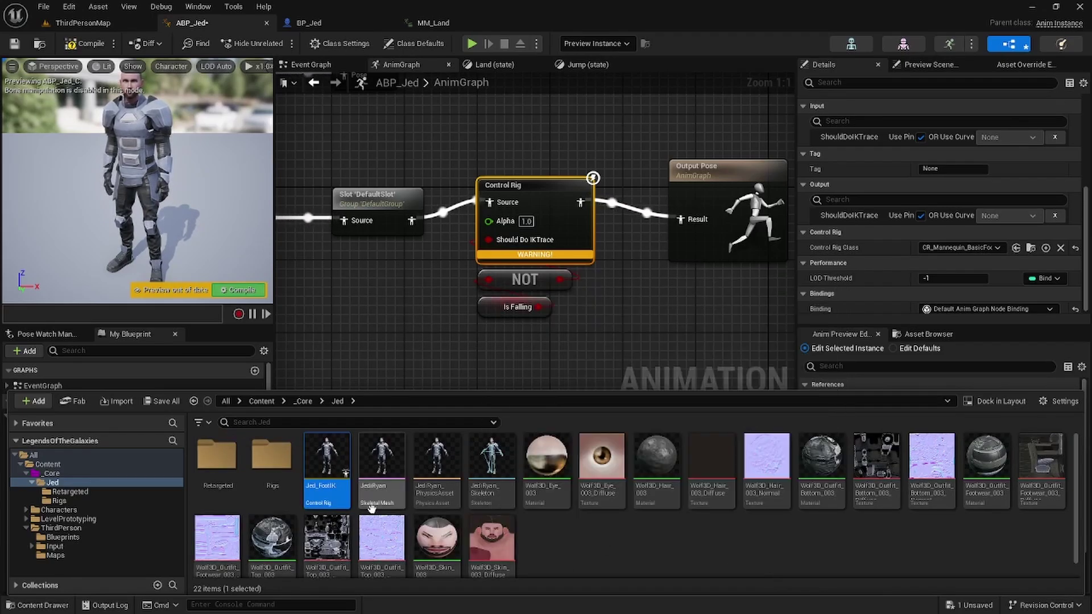
left_click_drag(343, 504, 71, 505)
left_click(102, 526)
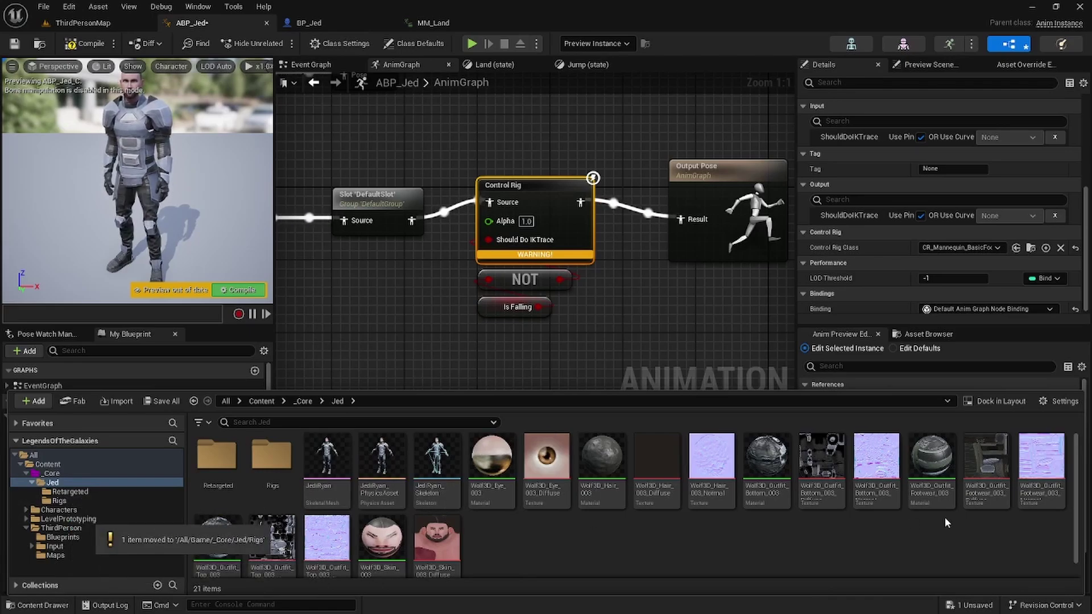
left_click(62, 501)
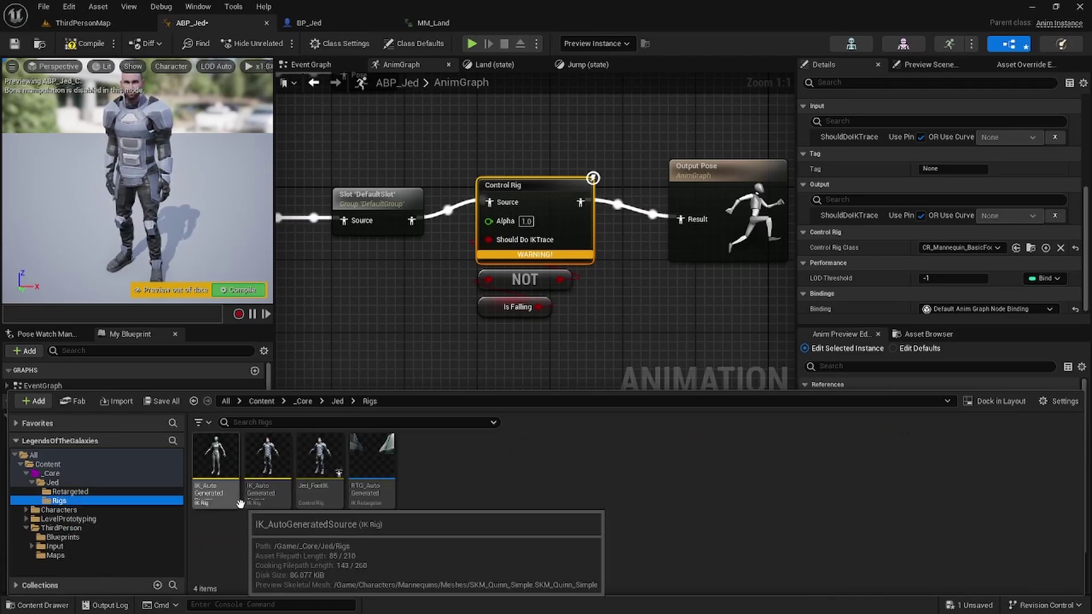
left_click(312, 503)
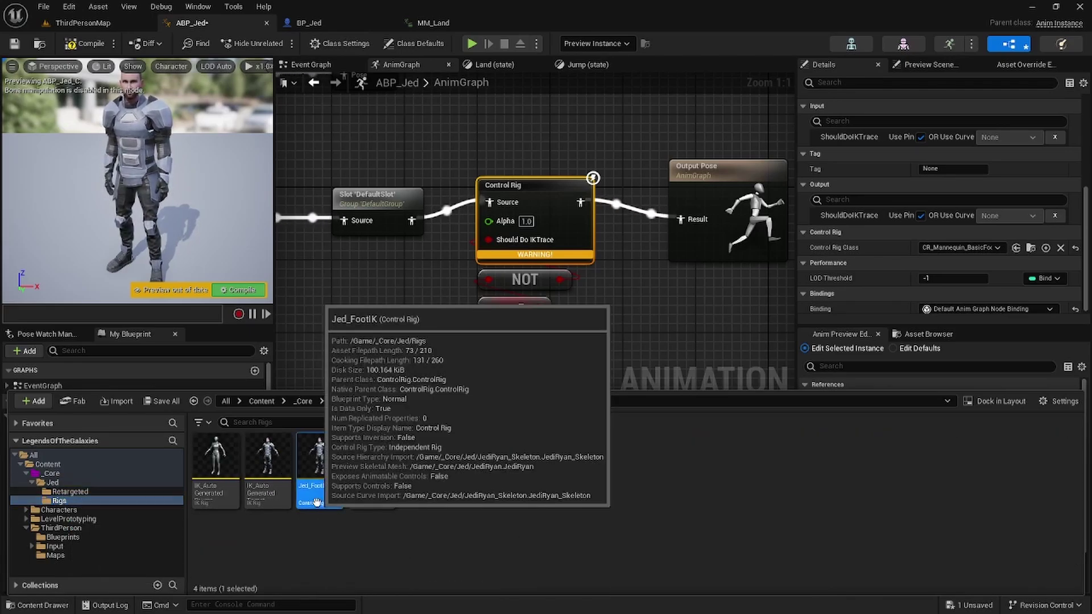
Step: Open the Jed_FootIK Control Rig, compile it and save all modified assets
double_click(316, 502)
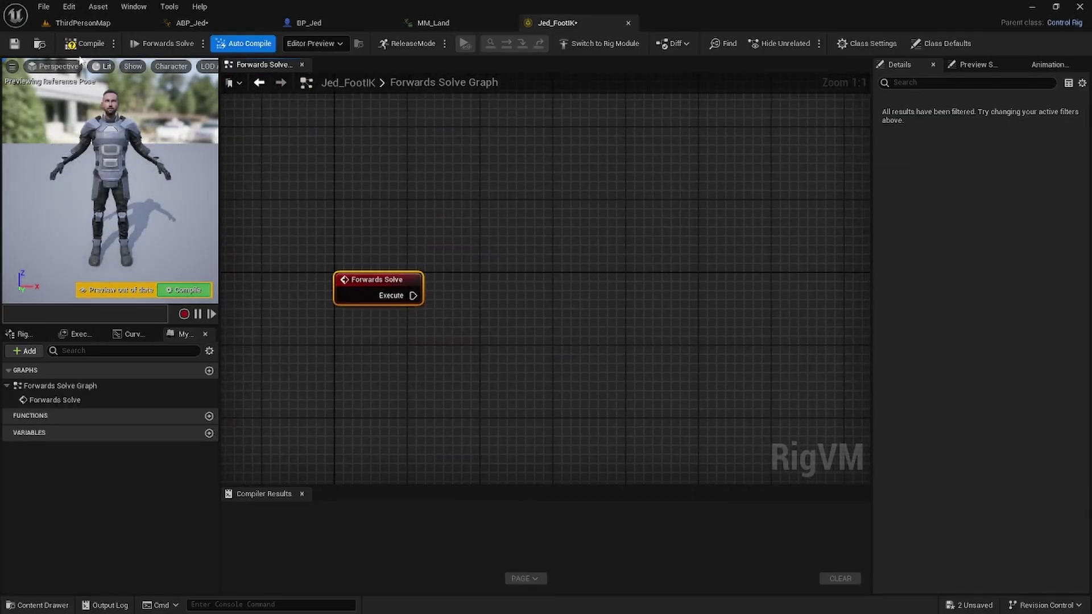
left_click(84, 43)
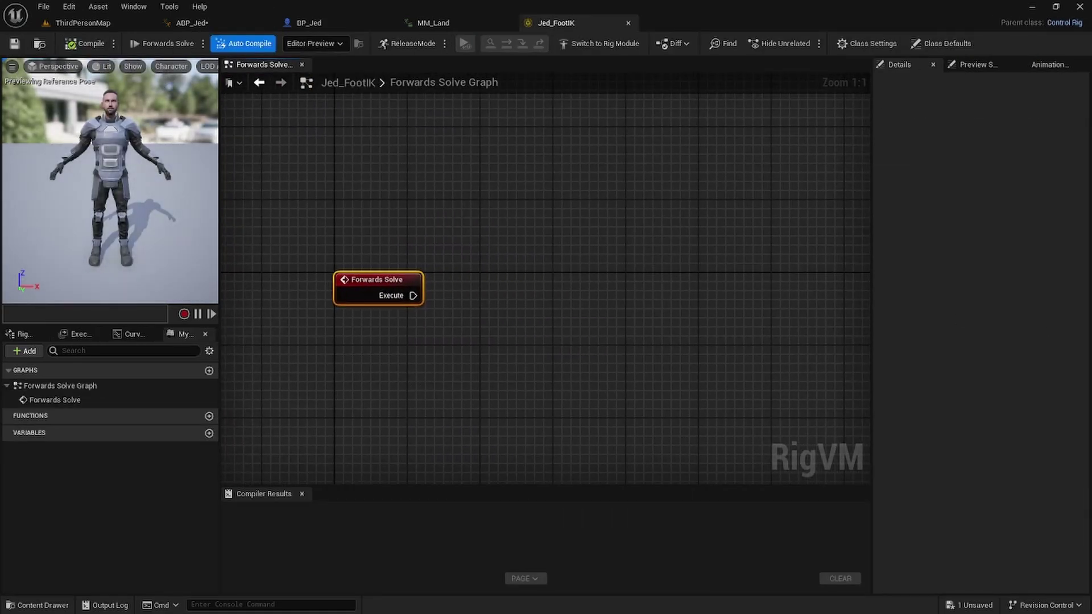
left_click(45, 7)
left_click(57, 74)
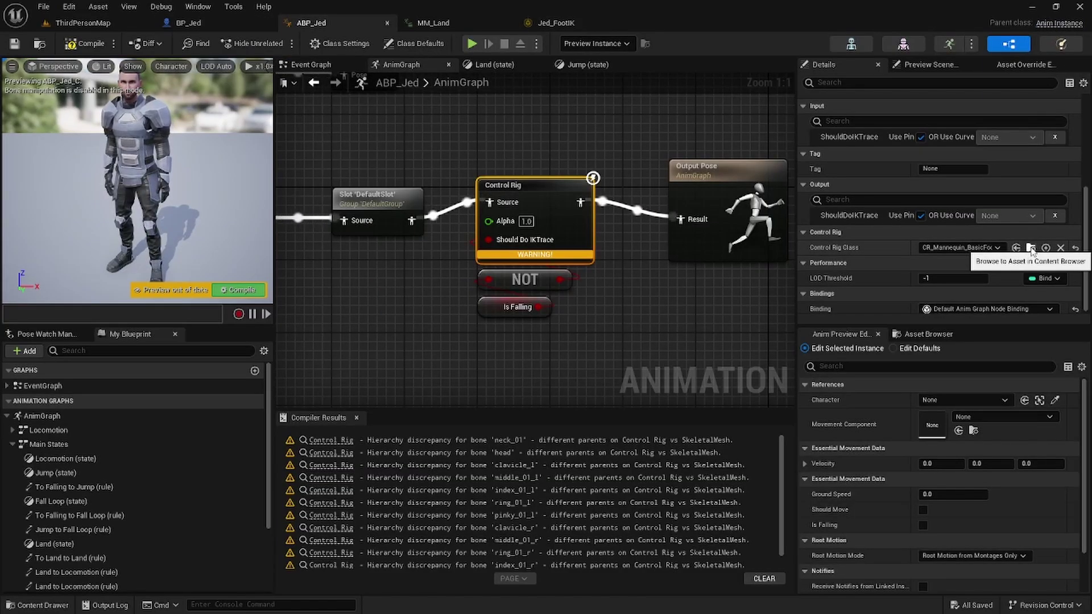
Step: Locate the CR_Mannequin_BasicFootIK rig assigned to ABP_Jed's Control Rig node and open its Forwards Solve graph
left_click(1030, 248)
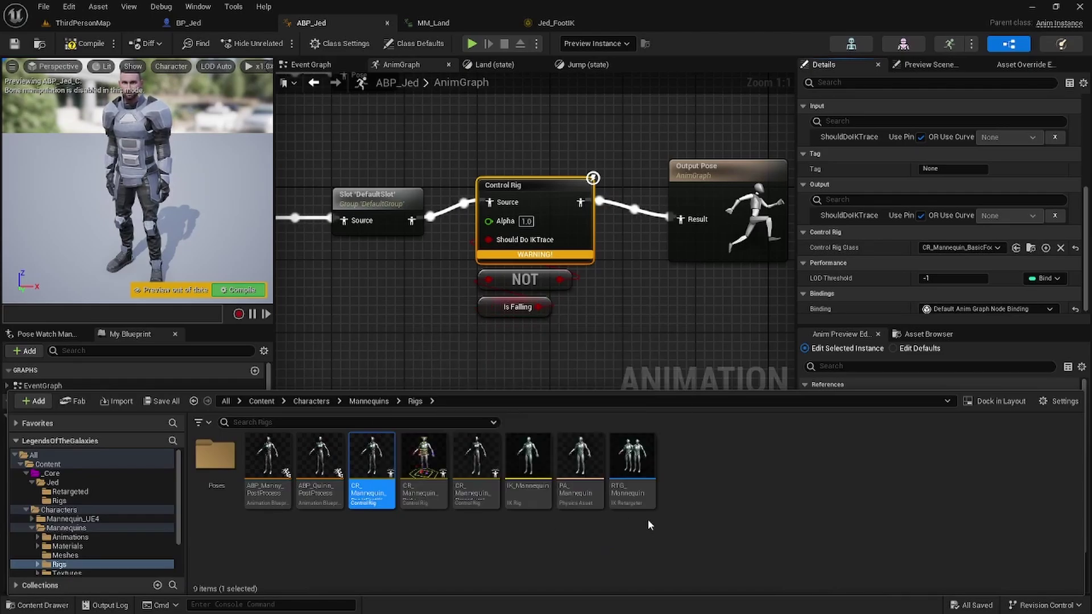
key("Return")
right_click_drag(437, 213, 313, 153)
scroll(312, 171, "down", 1)
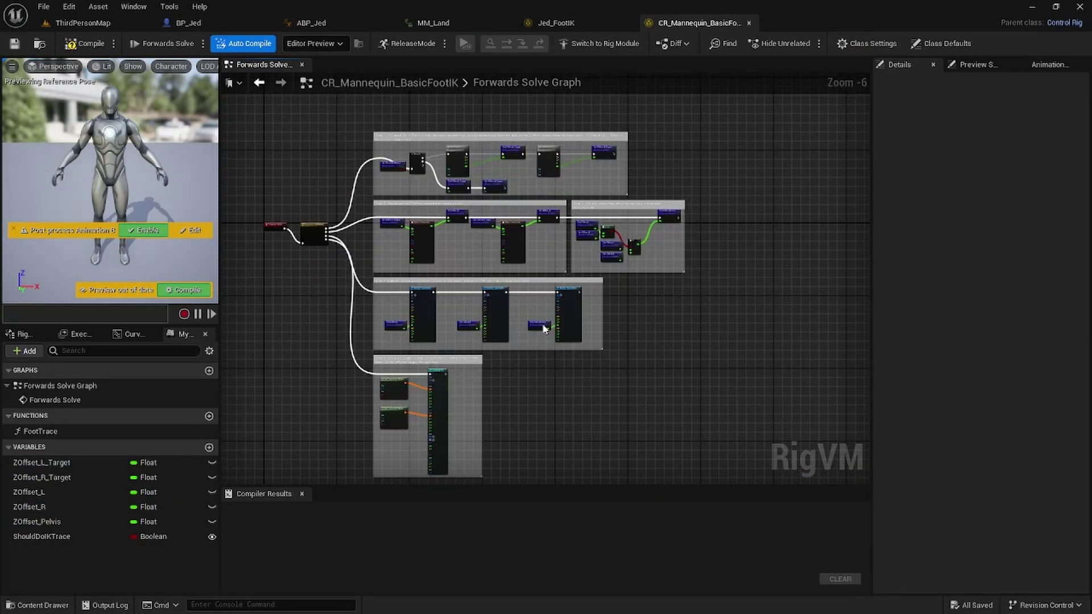
right_click_drag(573, 391, 654, 387)
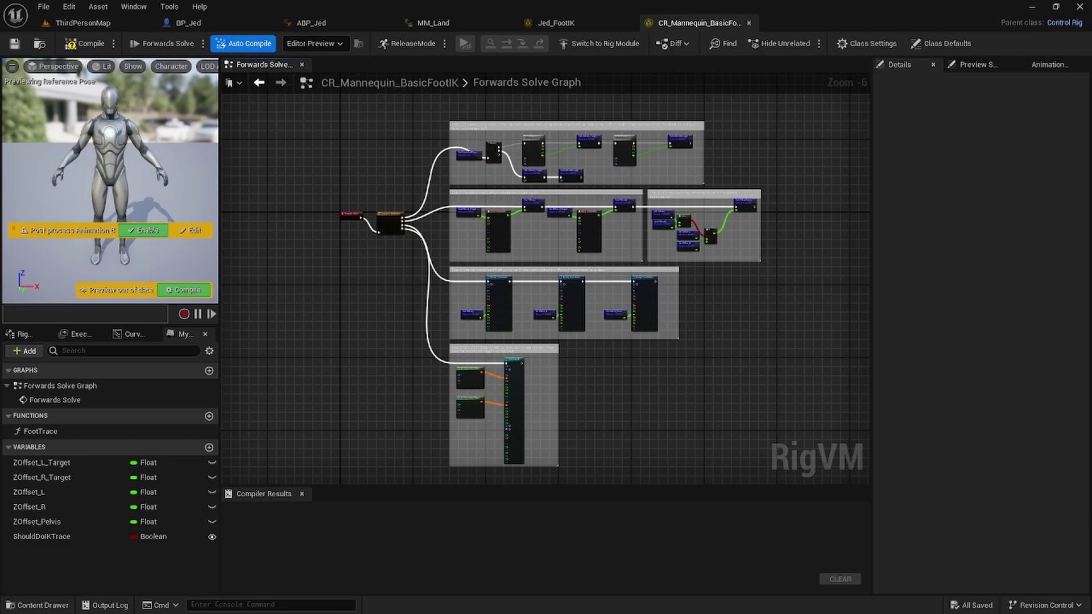
Step: Copy the FootTrace function from CR_Mannequin_BasicFootIK into the functions of Jed_FootIK
left_click(127, 431)
right_click(127, 432)
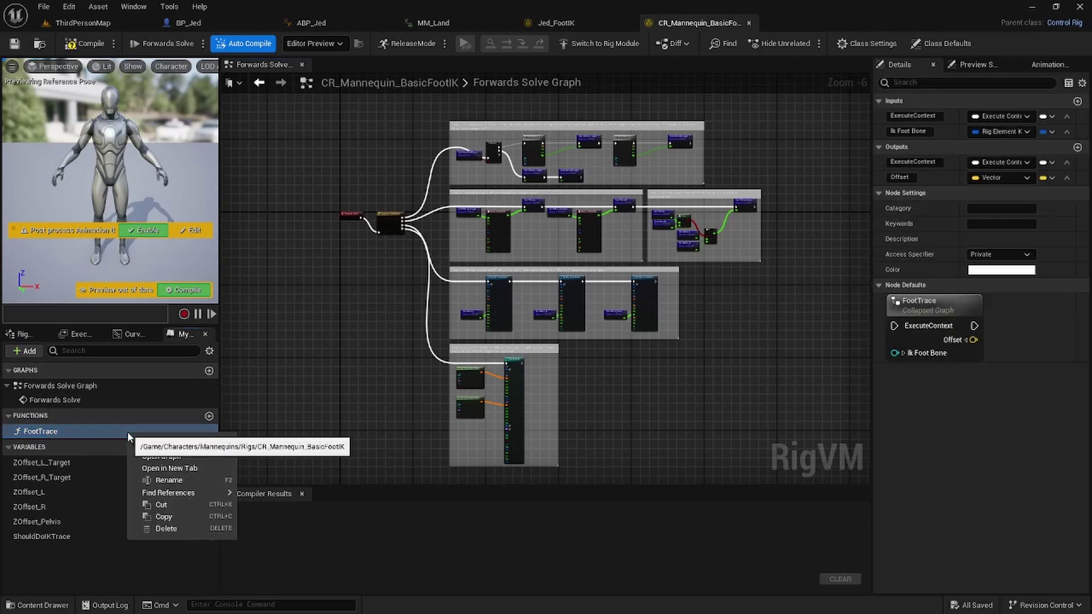
left_click(164, 518)
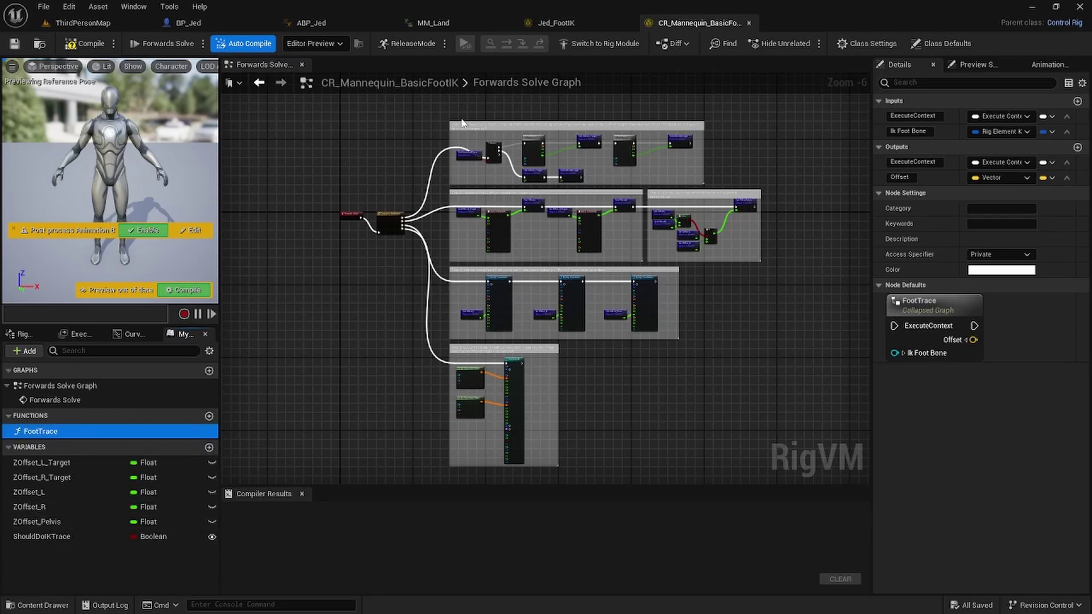
left_click(555, 25)
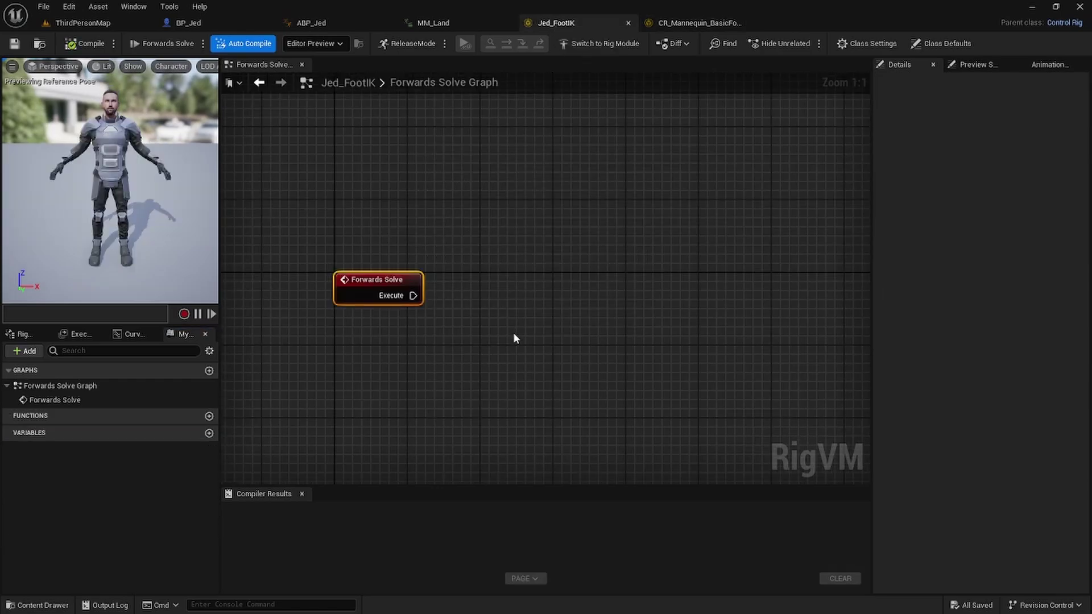
right_click(101, 424)
left_click(138, 467)
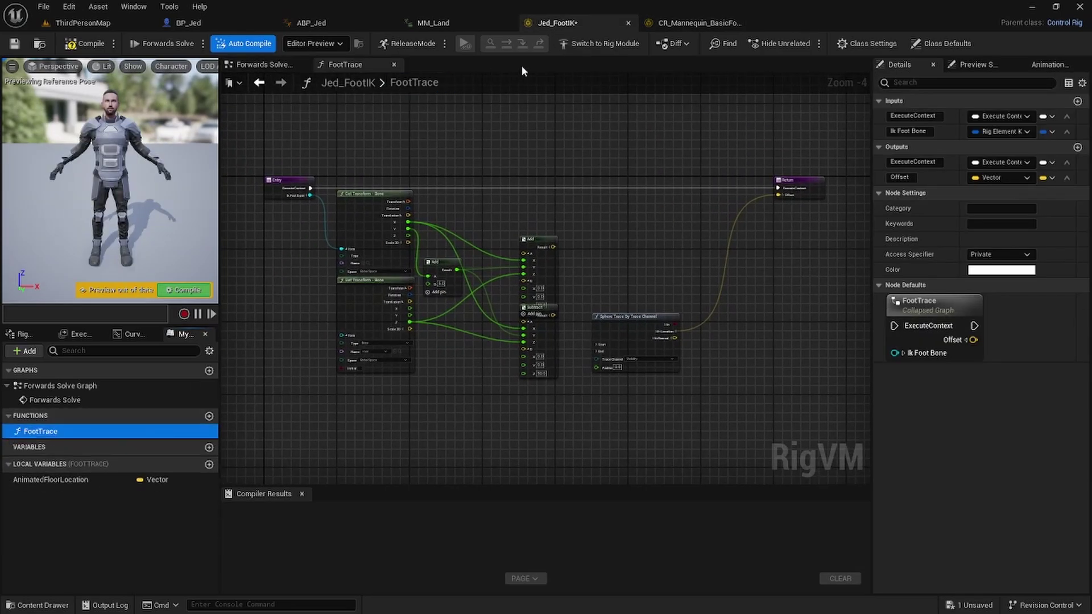
Step: Copy the ZOffset_L_Target variable from CR_Mannequin_BasicFootIK into Jed_FootIK as a regular, non-local variable
left_click(699, 23)
left_click(61, 464)
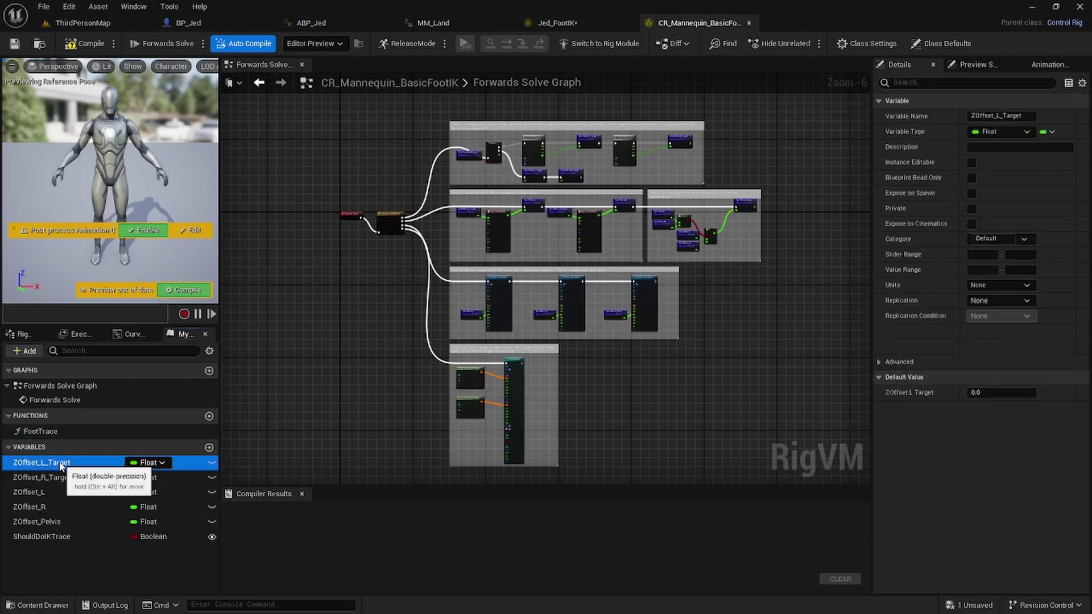
right_click(60, 465)
left_click(91, 536)
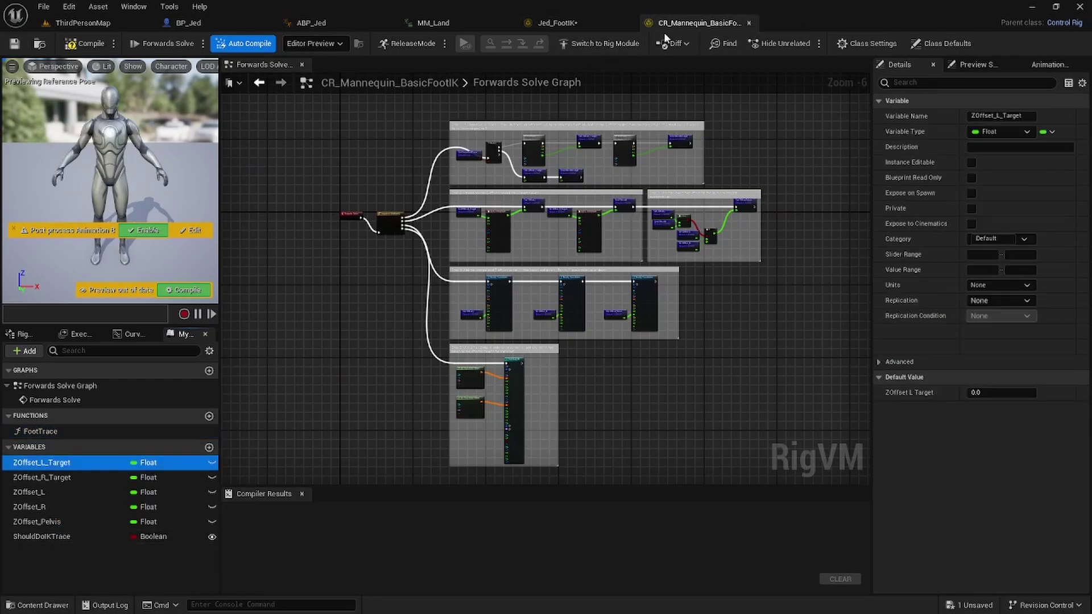
left_click(526, 25)
right_click(117, 447)
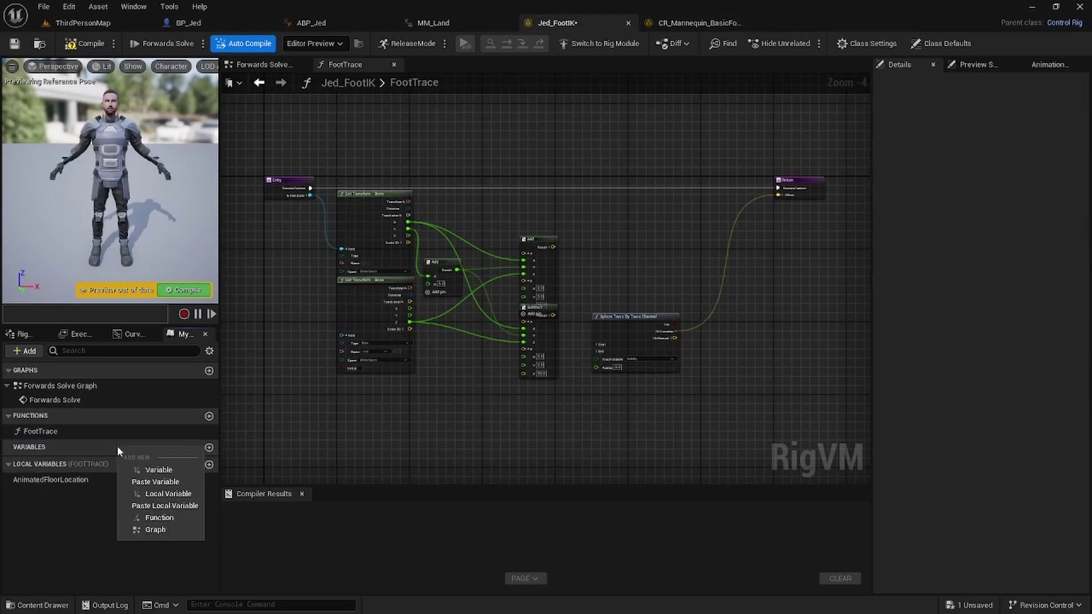
left_click(163, 482)
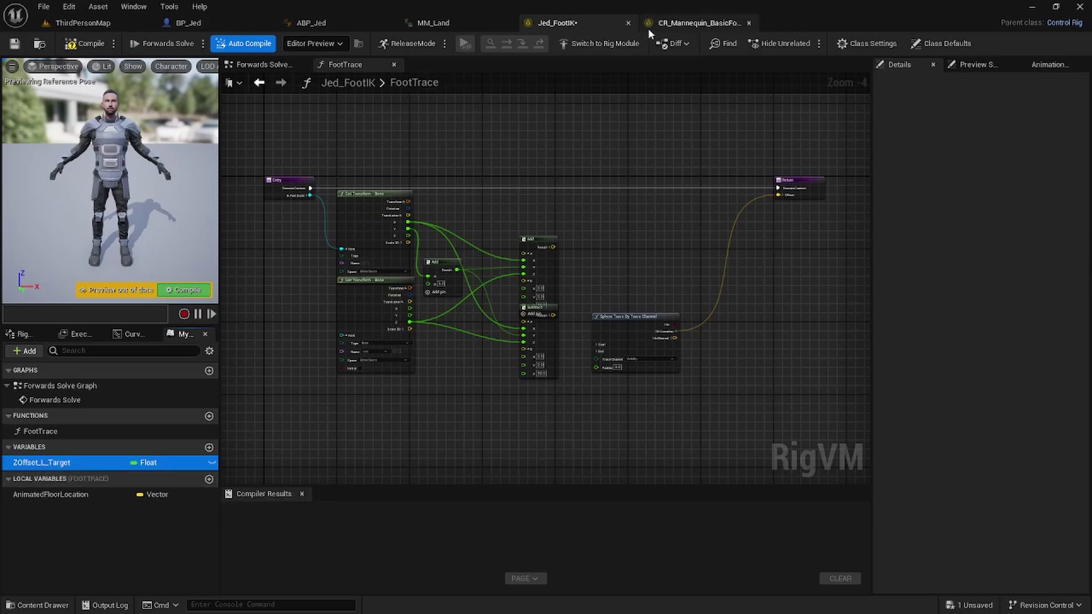
Step: Copy the ZOffset_R_Target variable from the mannequin foot IK rig into the variables of Jed_FootIK
left_click(699, 23)
right_click(87, 481)
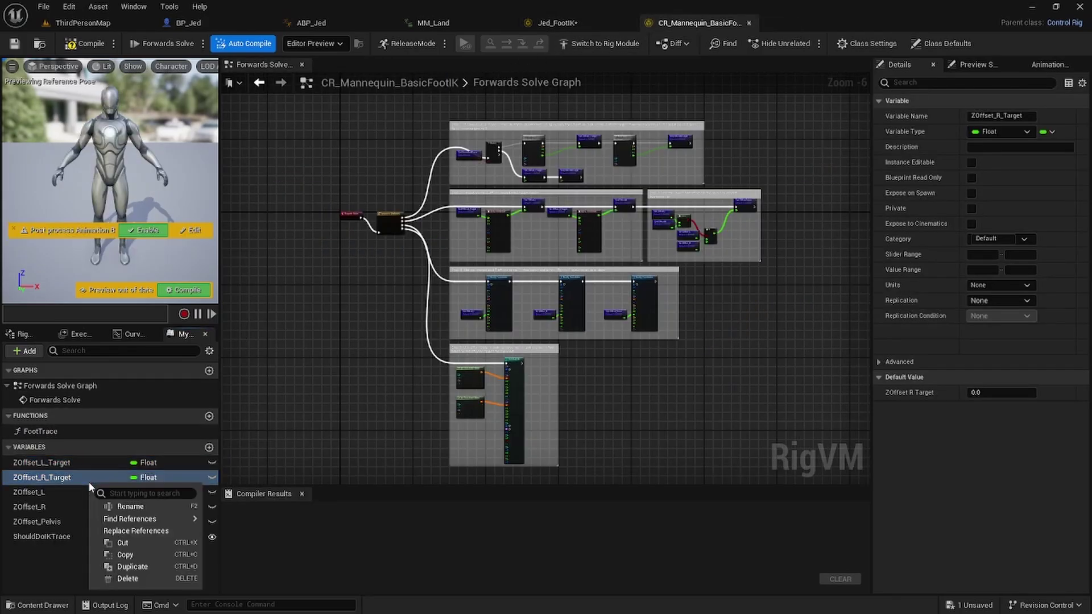
left_click(116, 557)
left_click(550, 23)
right_click(82, 446)
left_click(122, 483)
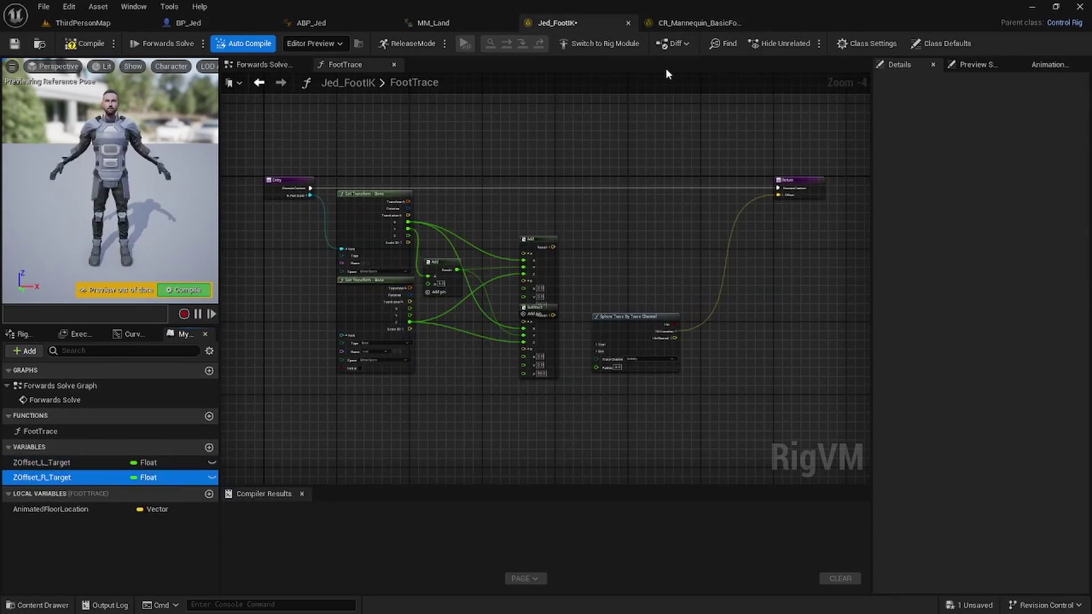
Step: Copy the ZOffset_L variable from the mannequin foot IK rig into the variables of Jed_FootIK
left_click(698, 23)
right_click(79, 492)
left_click(116, 566)
left_click(550, 23)
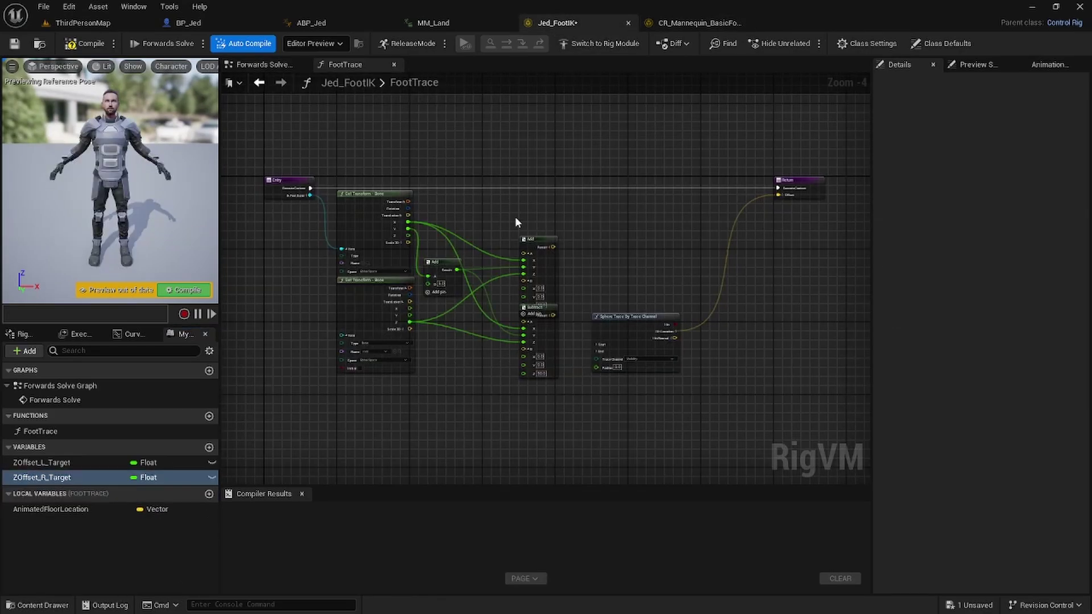
right_click(79, 447)
left_click(116, 477)
Step: Copy the ZOffset_R variable from the mannequin foot IK rig into the variables of Jed_FootIK
left_click(680, 23)
right_click(63, 507)
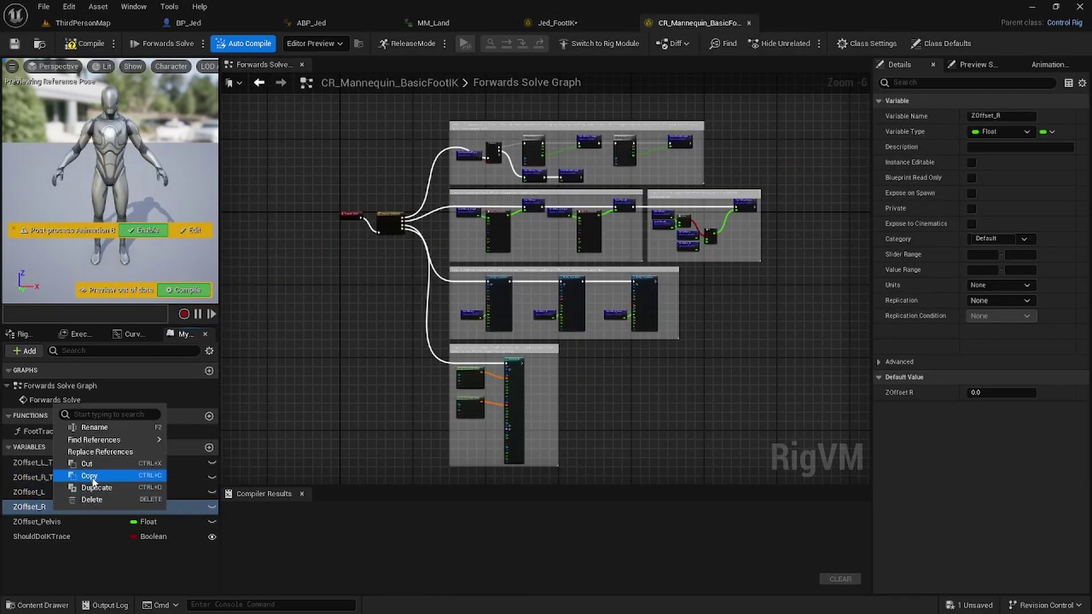
left_click(93, 477)
left_click(570, 24)
right_click(84, 448)
left_click(114, 485)
Step: Copy the ZOffset_Pelvis variable from the mannequin foot IK rig into the variables of Jed_FootIK
left_click(670, 24)
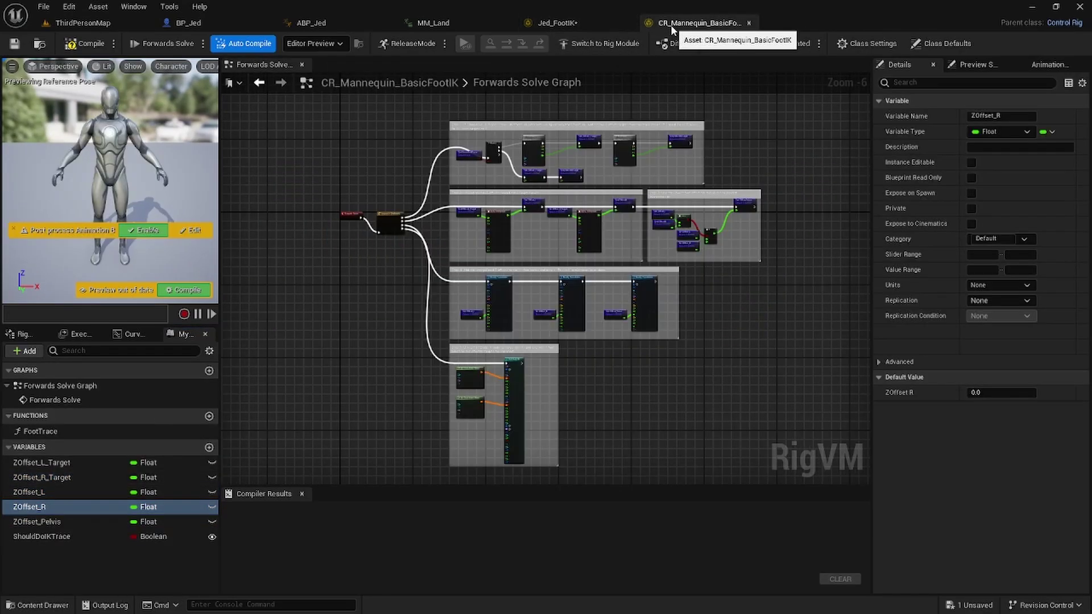
left_click(69, 522)
right_click(69, 522)
left_click(117, 499)
left_click(550, 23)
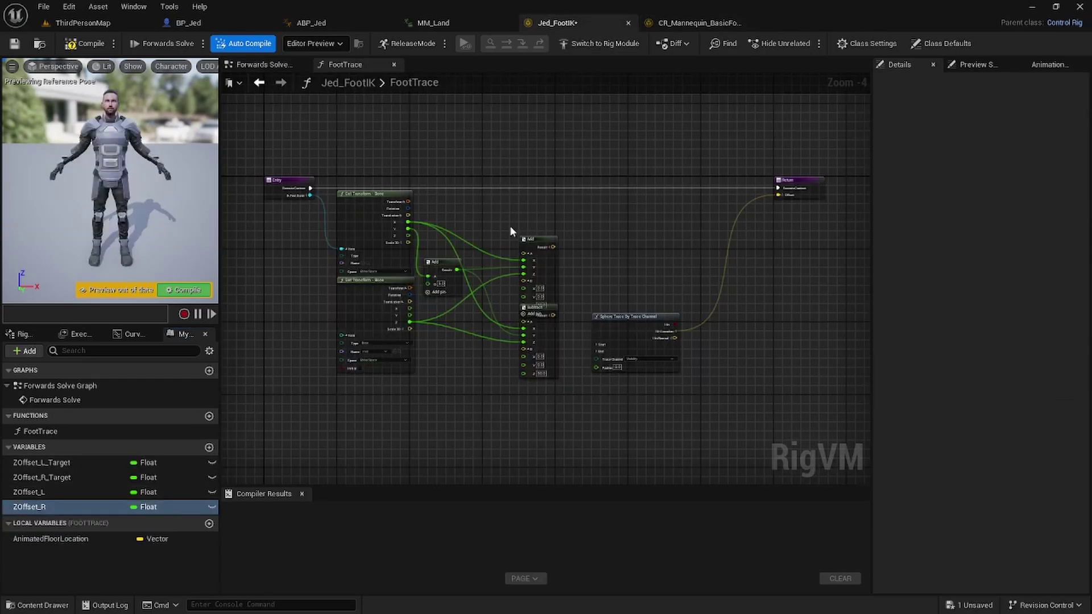
right_click(95, 448)
left_click(123, 479)
Step: Copy the ShouldDoIKTrace Boolean variable from the mannequin foot IK rig into the variables of Jed_FootIK
left_click(698, 23)
right_click(46, 536)
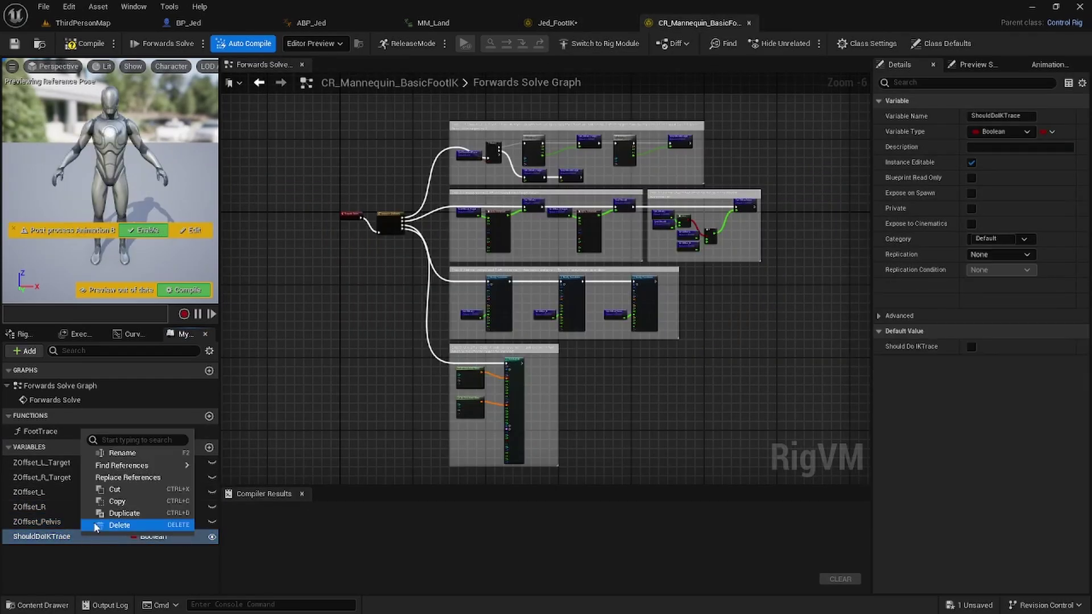
left_click(116, 512)
left_click(542, 23)
right_click(104, 447)
left_click(124, 476)
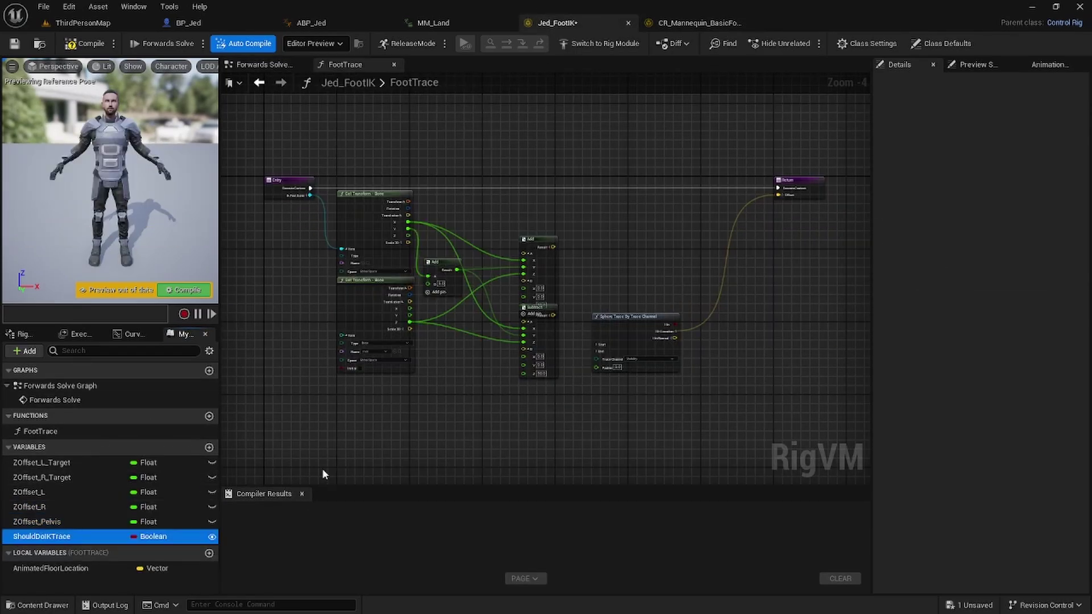
Step: Compile and save Jed_FootIK with the copied function and variables, and return to its Forwards Solve graph
left_click(85, 43)
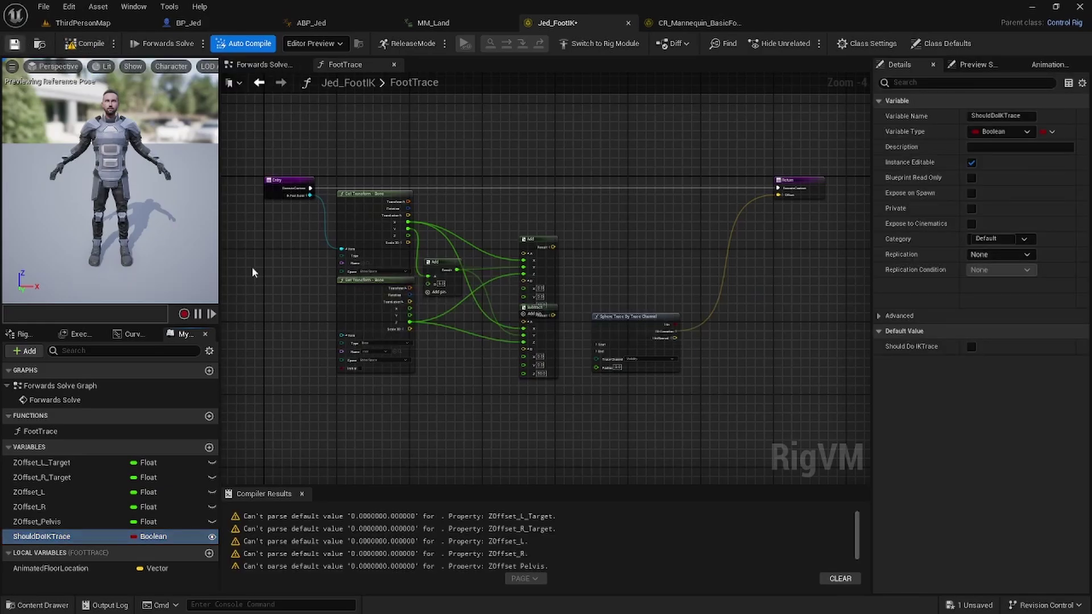
left_click(14, 43)
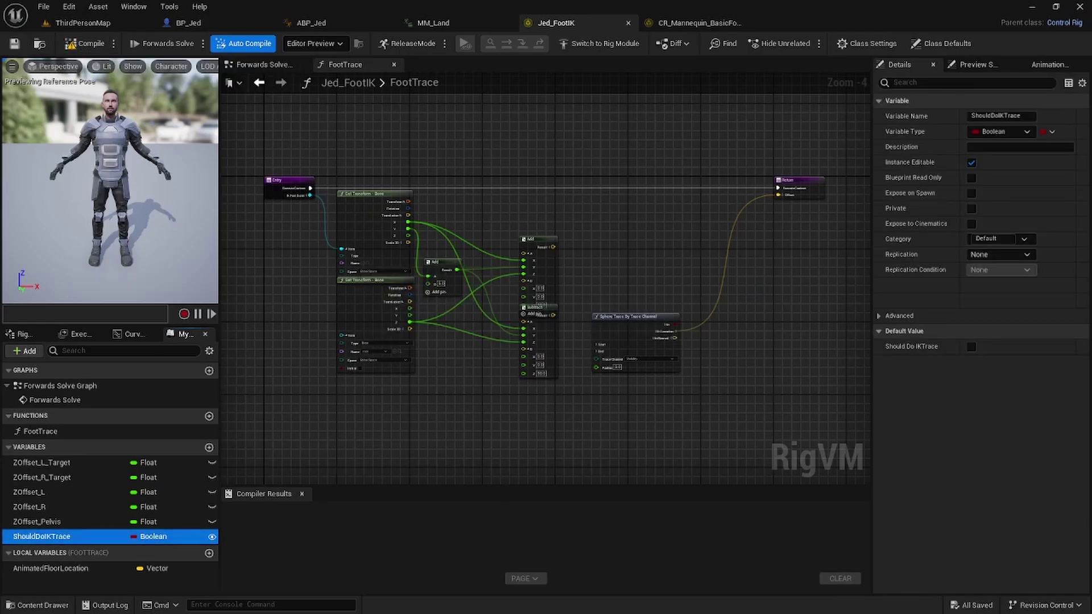
left_click(266, 64)
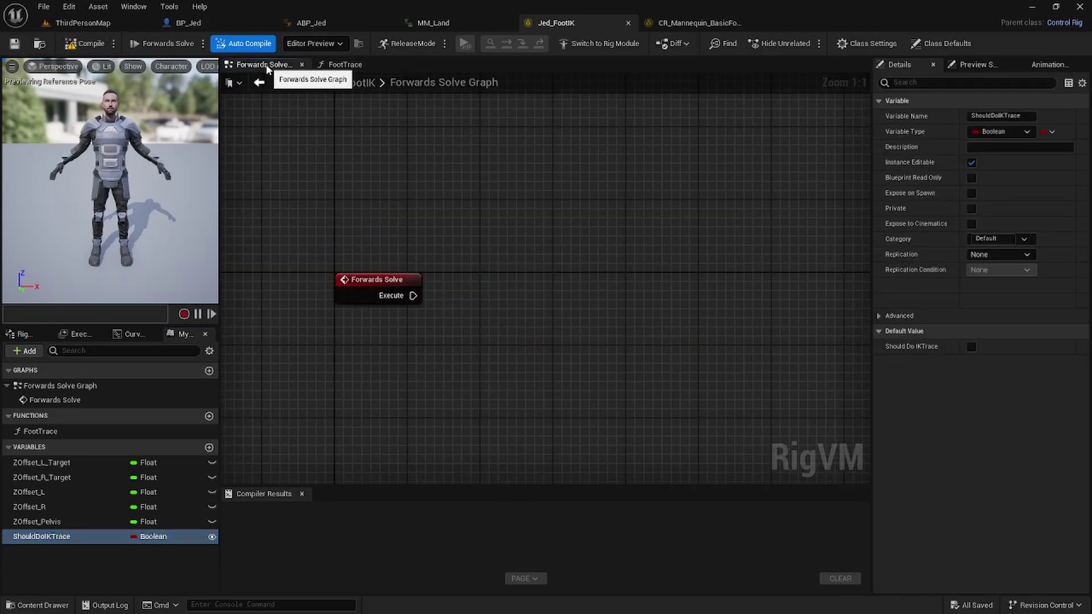
left_click(85, 43)
left_click(18, 48)
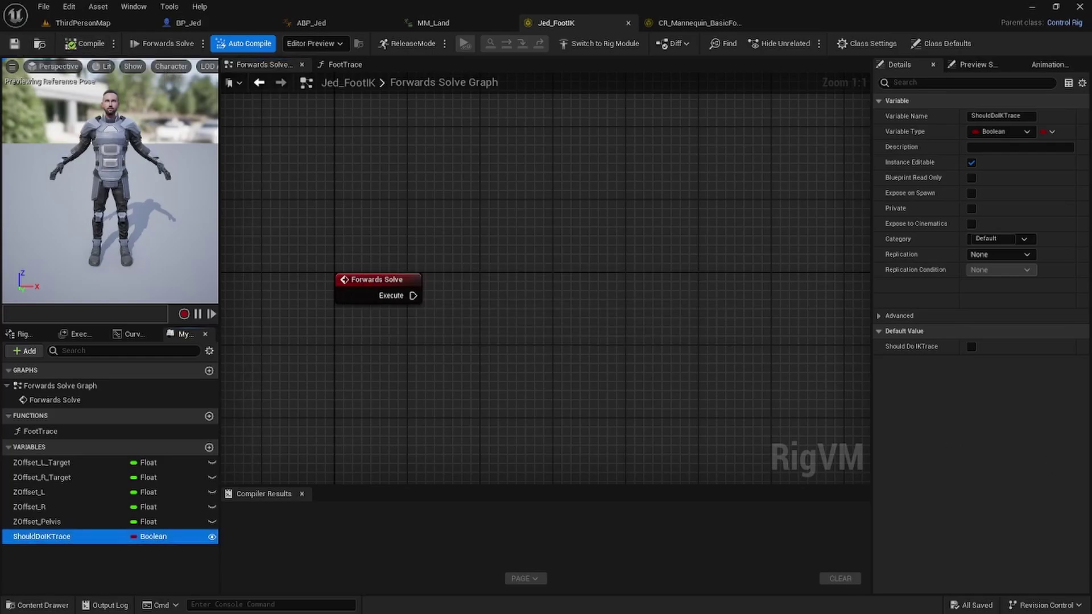
Step: Copy the Sequence node and all commented node groups from CR_Mannequin_BasicFootIK's Forwards Solve graph into Jed_FootIK's Forwards Solve graph
left_click(672, 25)
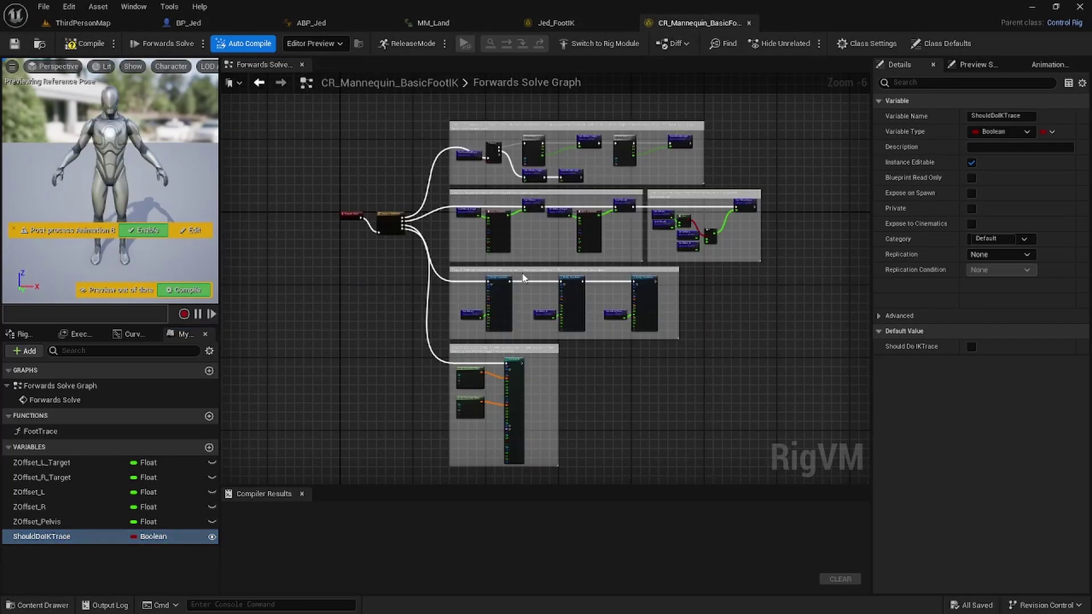
left_click_drag(376, 121, 774, 427)
scroll(759, 405, "up", 1)
scroll(758, 405, "down", 2)
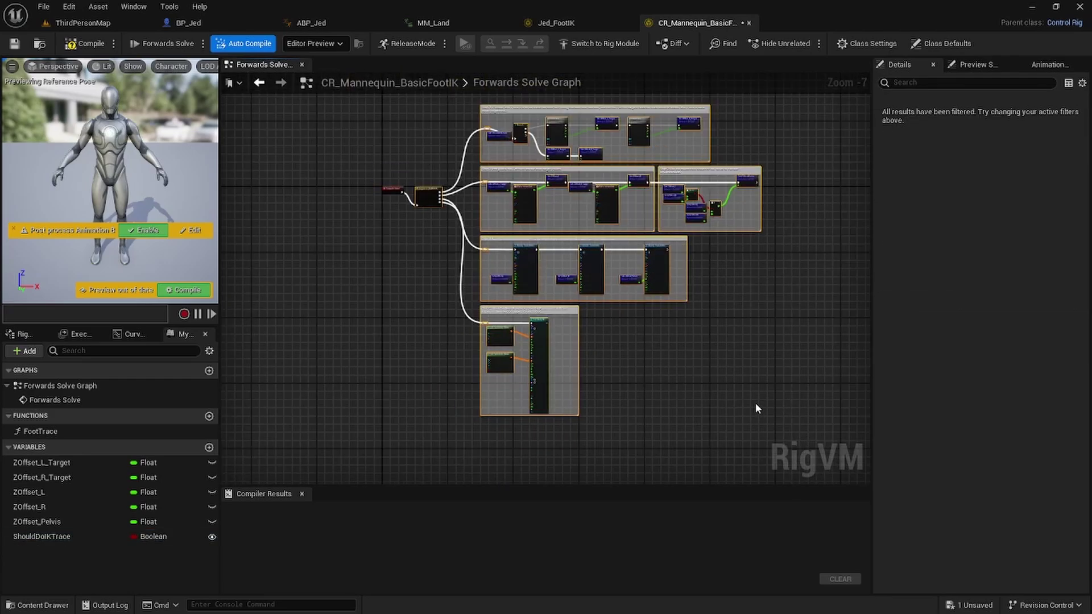
left_click(563, 23)
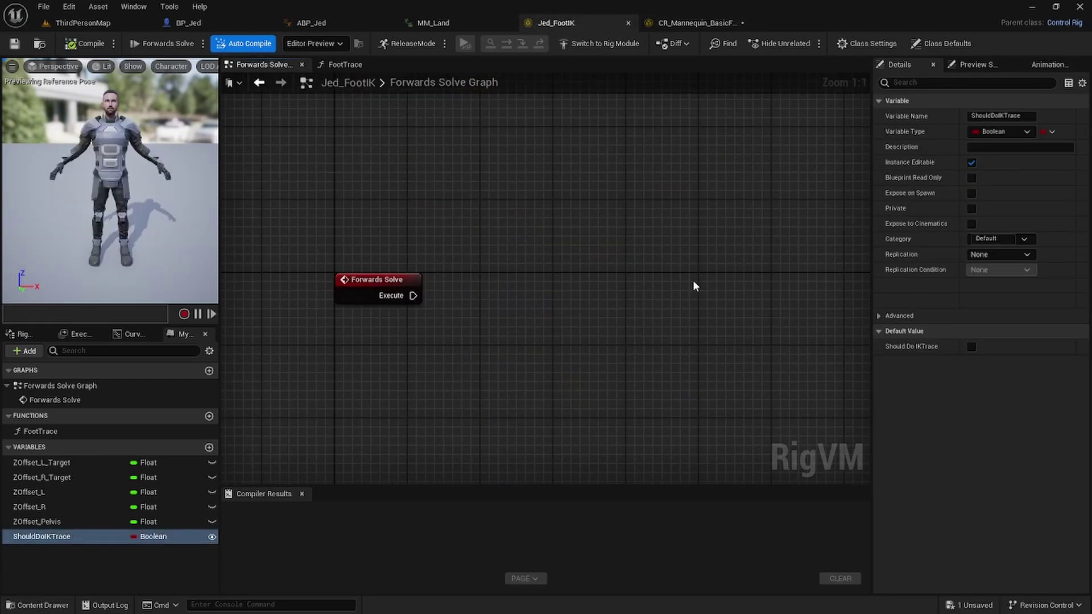
key("ctrl+v")
left_click(617, 239)
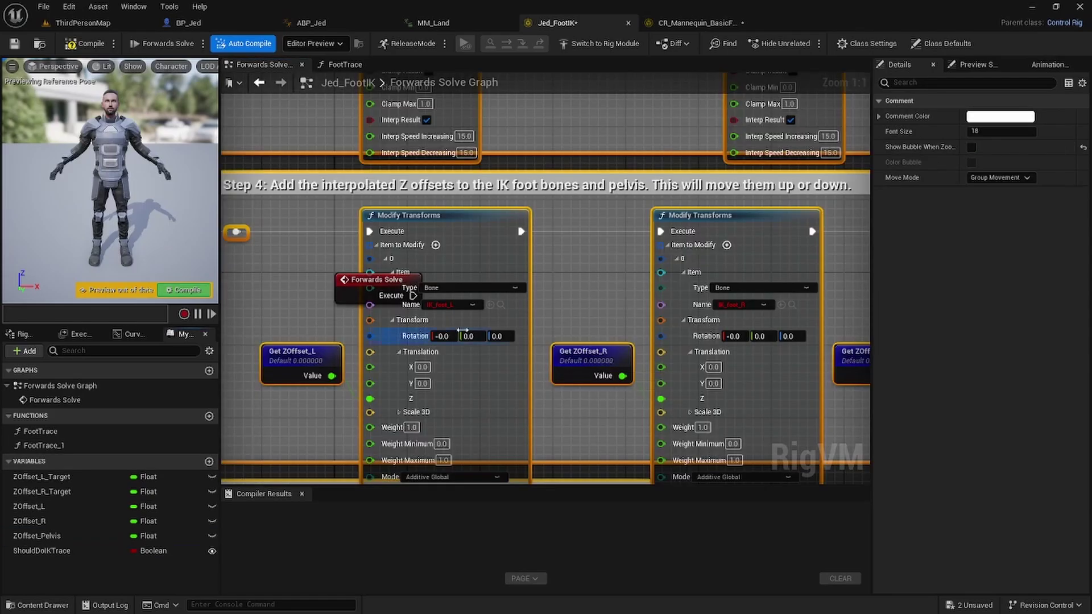
Step: Connect the Forwards Solve node's Execute output to the pasted Sequence node, compile Jed_FootIK and save all assets
scroll(446, 274, "down", 6)
left_click_drag(446, 274, 435, 215)
scroll(297, 215, "up", 6)
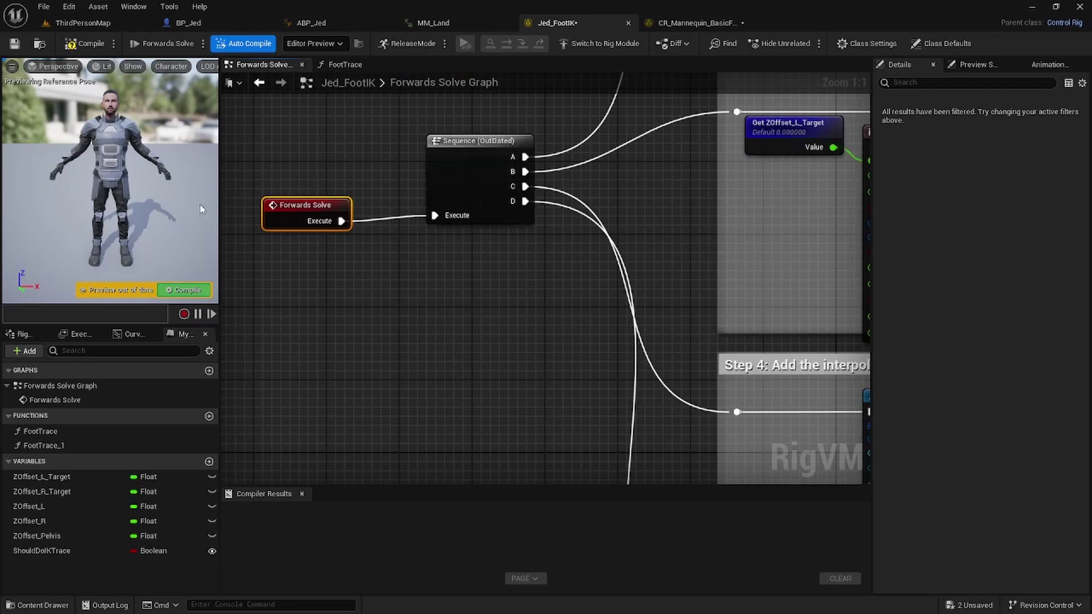
left_click(76, 43)
left_click(14, 43)
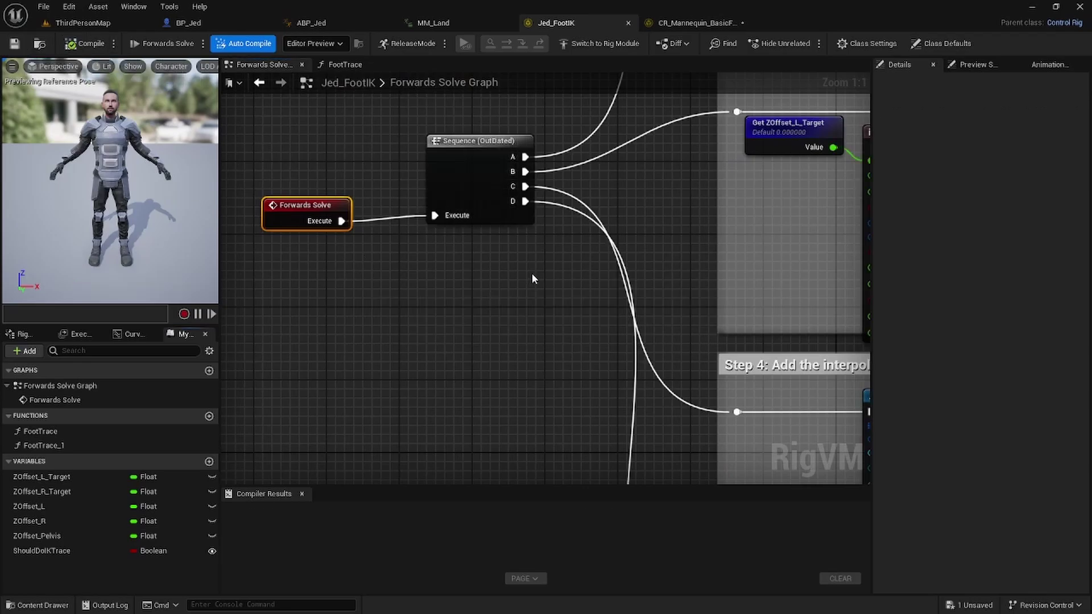
right_click_drag(532, 279, 552, 394)
left_click(43, 6)
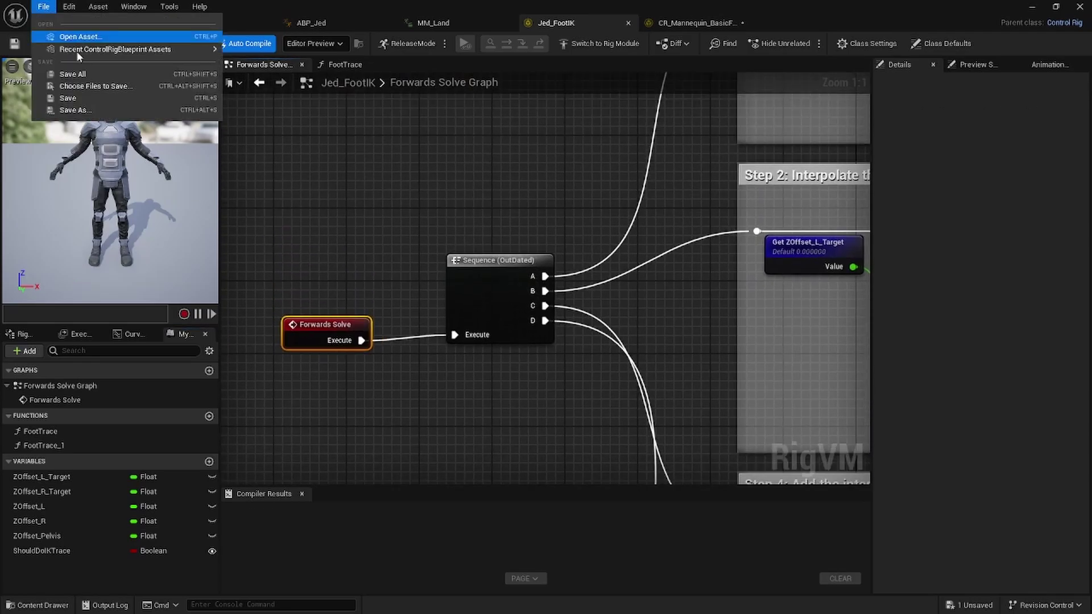
left_click(76, 73)
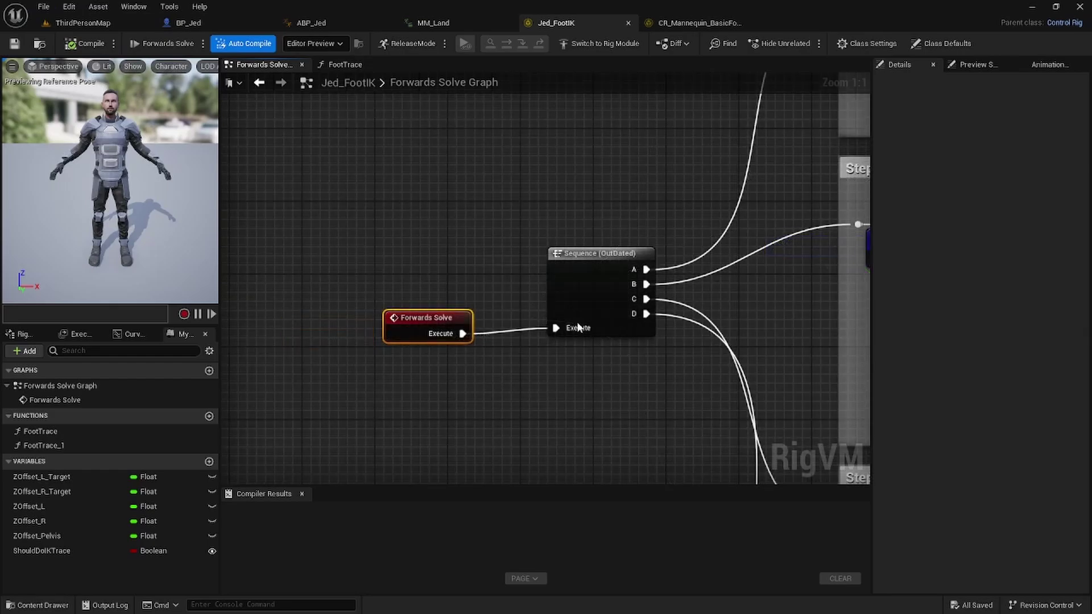
Step: Examine the pasted node groups in Jed_FootIK's Forwards Solve graph for unresolved IK foot bone references
right_click_drag(817, 284, 386, 357)
right_click_drag(561, 244, 318, 374)
right_click_drag(736, 288, 830, 0)
right_click_drag(656, 482, 533, 27)
right_click_drag(236, 366, 360, 213)
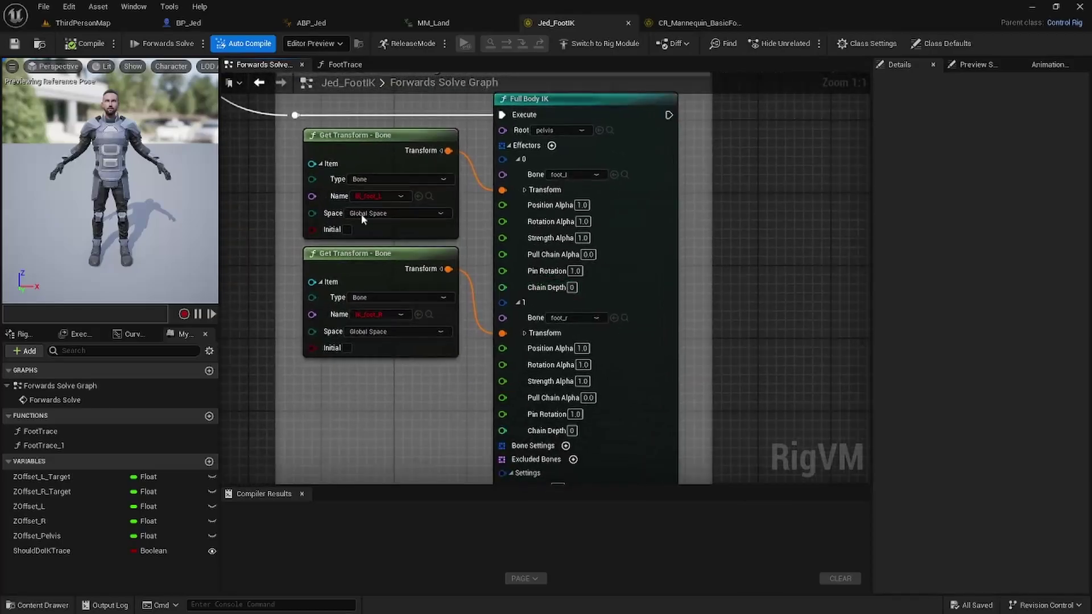
right_click_drag(367, 318, 447, 484)
right_click_drag(694, 73, 304, 479)
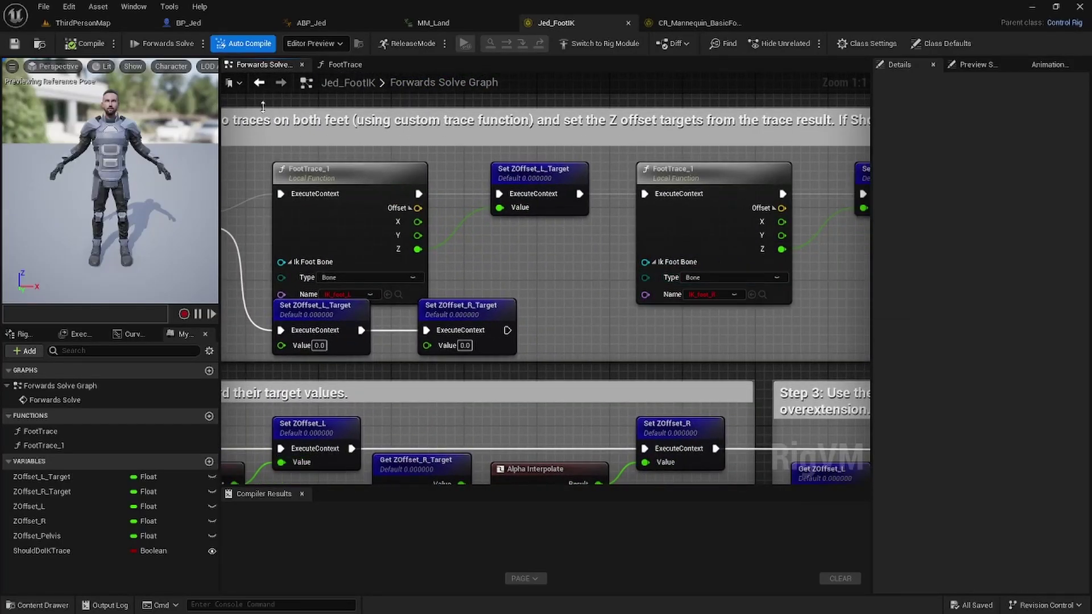
Step: Set the Control Rig Class of ABP_Jed's Control Rig node to Jed_FootIK, and compile and save the animation blueprint
left_click(299, 25)
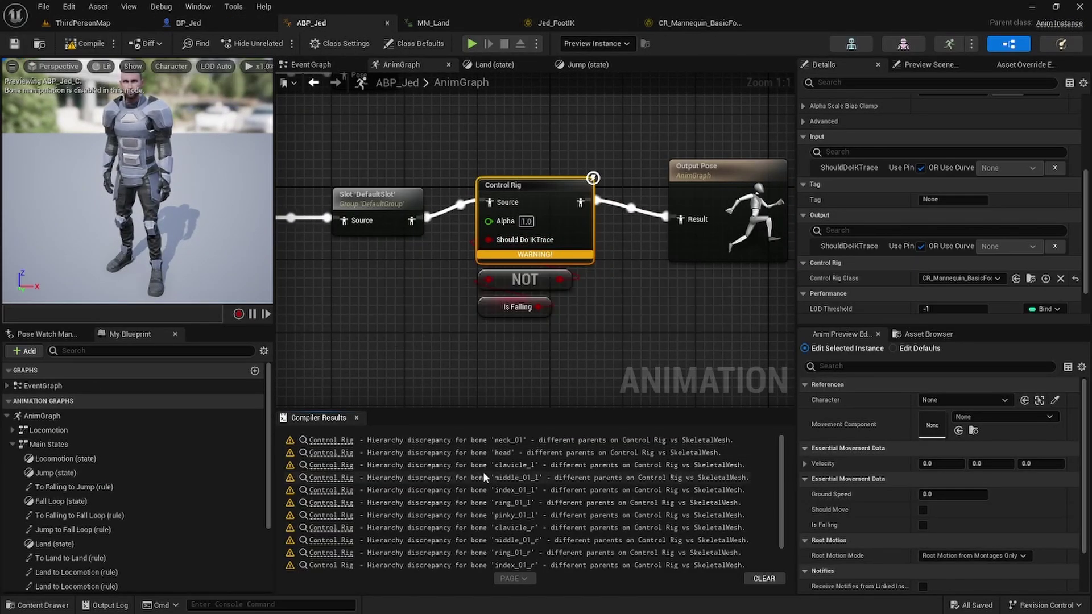
left_click(987, 278)
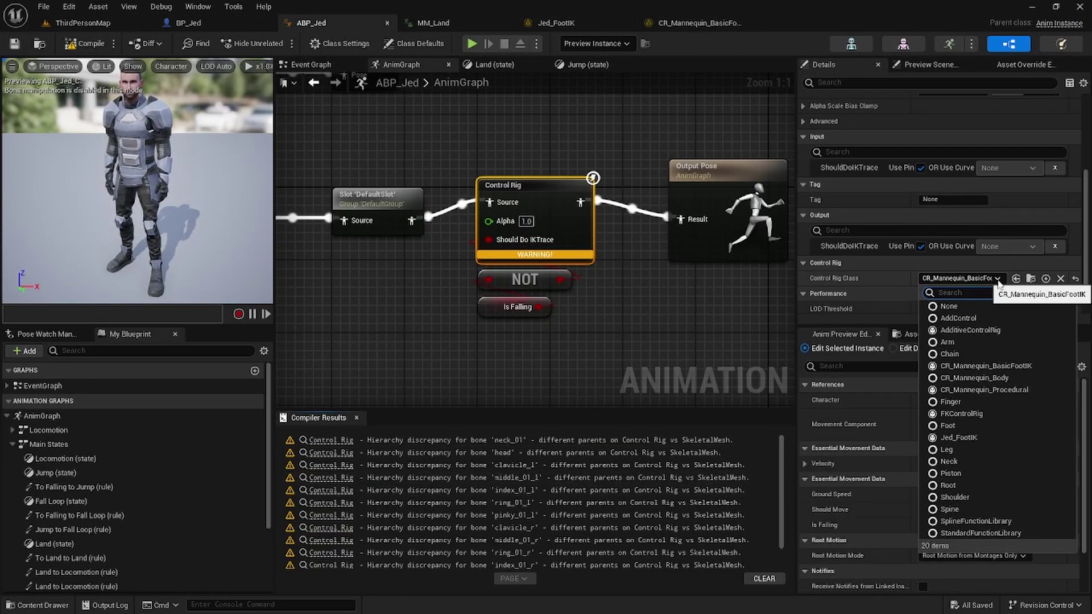
left_click(967, 436)
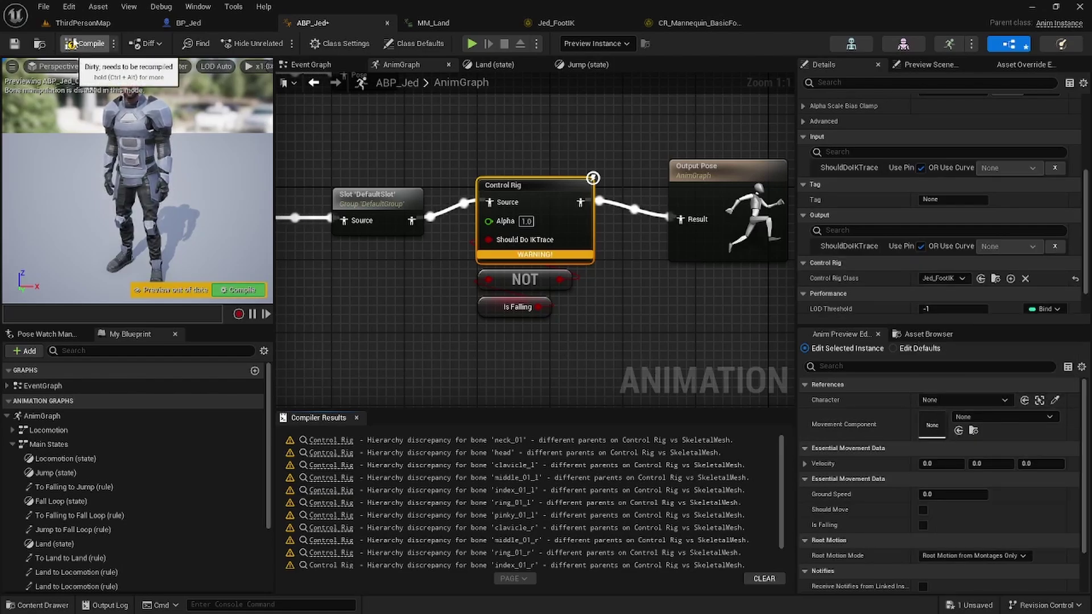
left_click(84, 43)
left_click(14, 43)
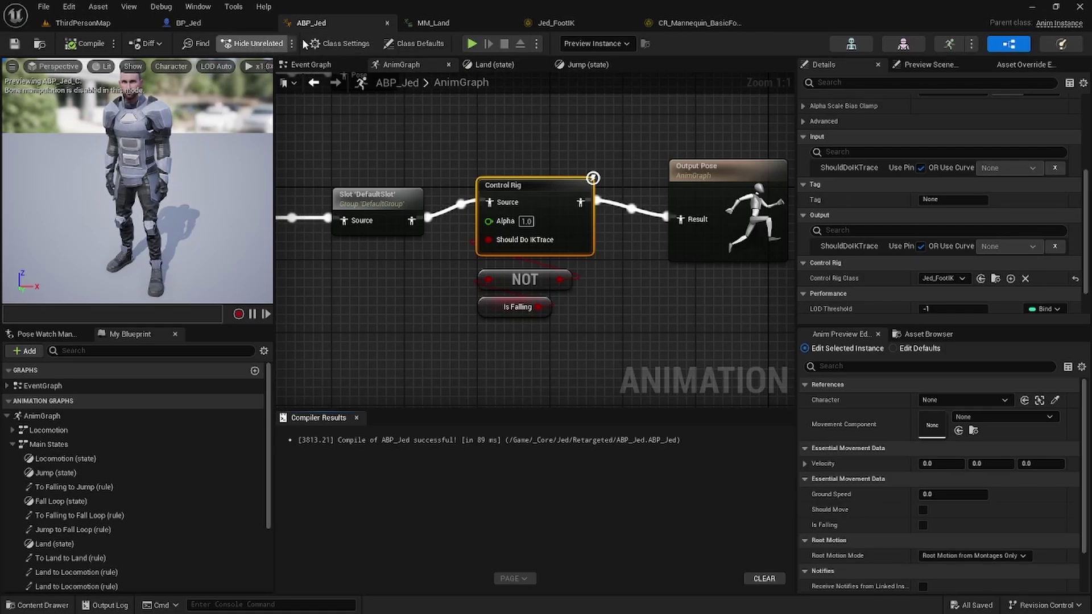
Step: In Jed_FootIK, set the Ik Foot Bone of the FootTrace_1 node feeding ZOffset_L_Target to bone ik_foot_l, and compile and save
left_click(547, 25)
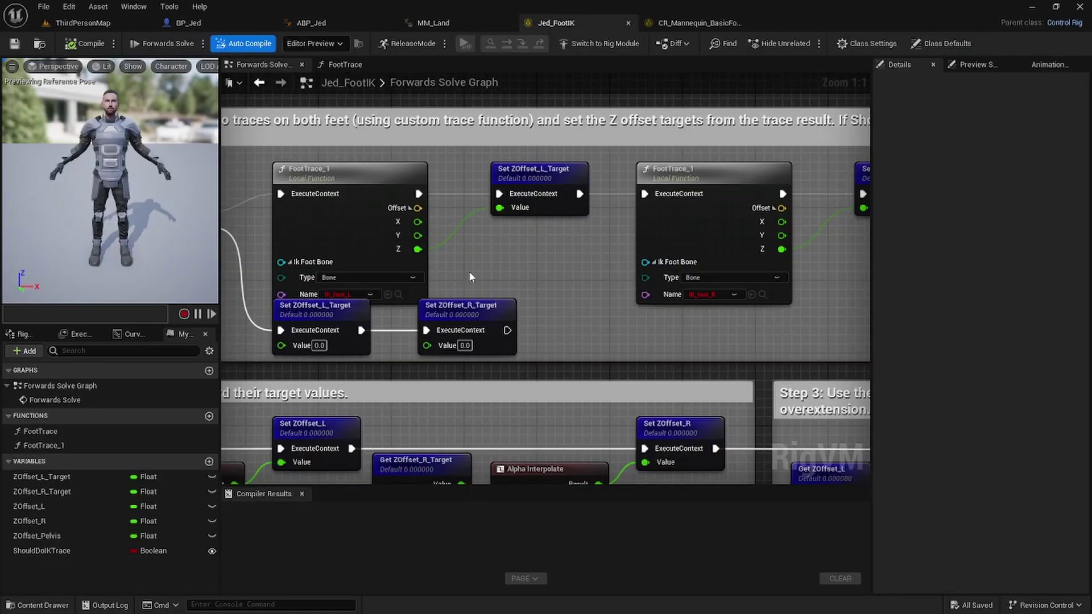
left_click(370, 170)
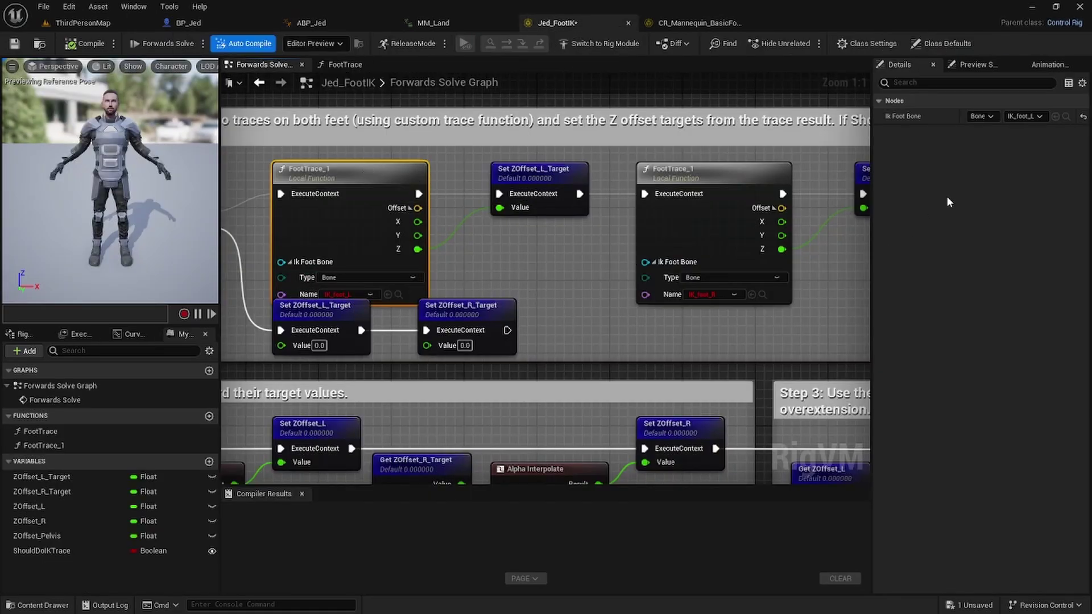
left_click(1082, 116)
left_click(981, 116)
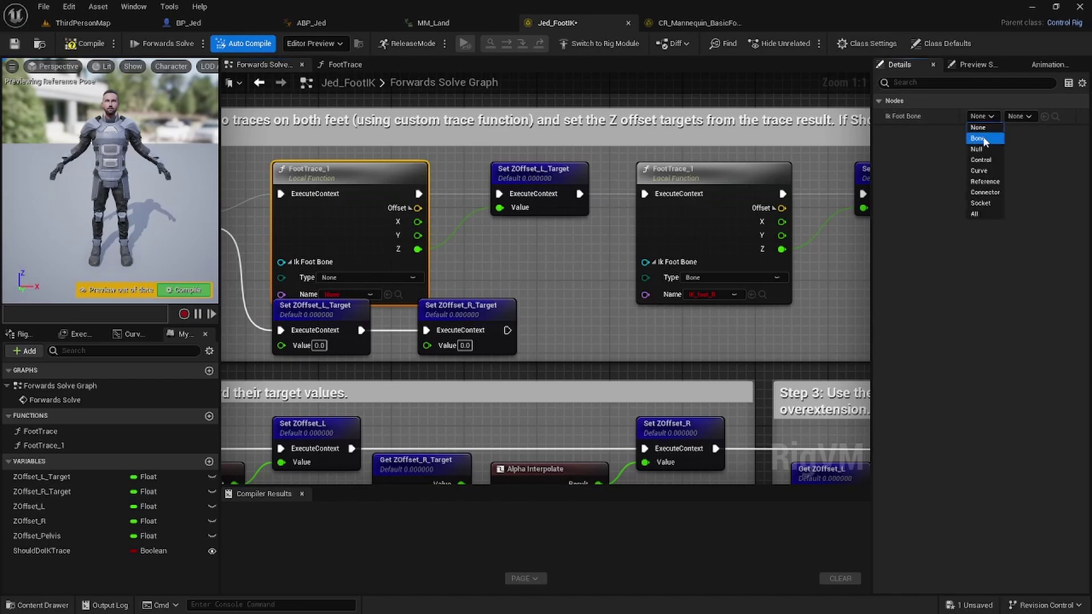
left_click(979, 138)
left_click(1018, 116)
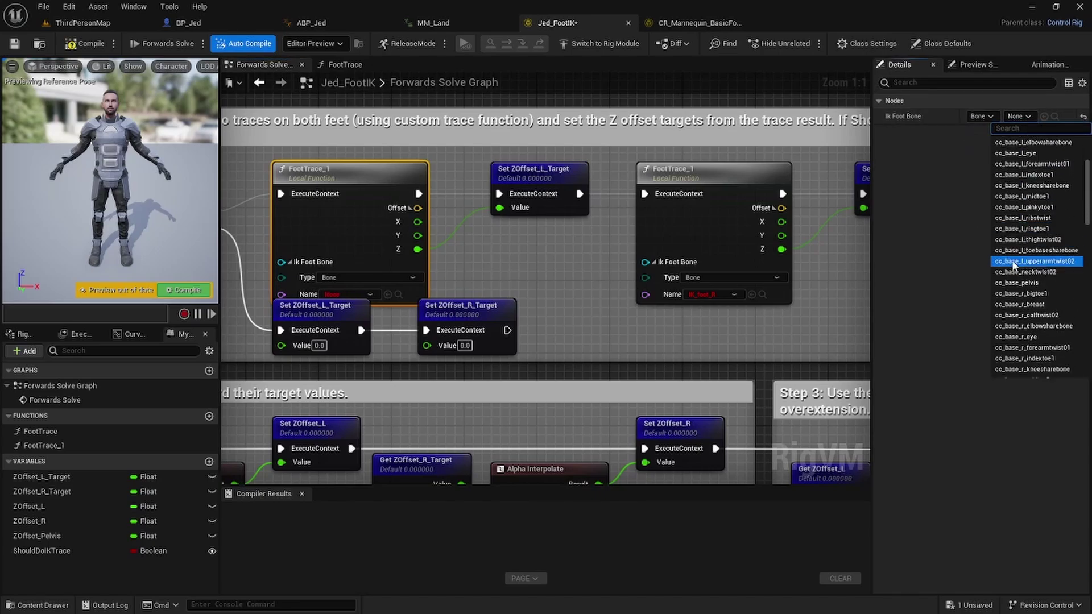
scroll(1012, 263, "down", 4)
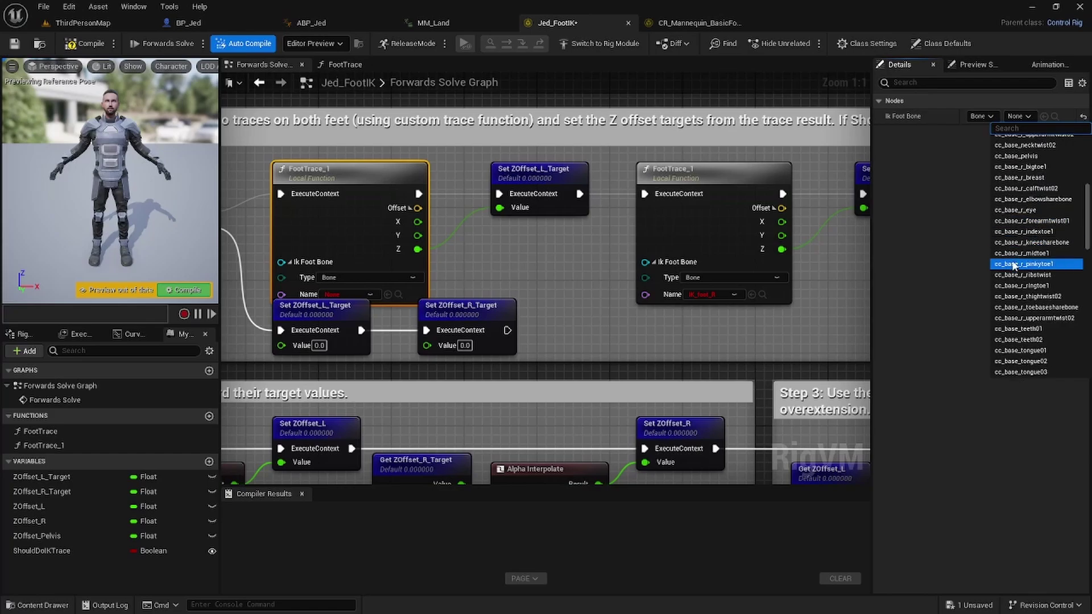
scroll(1012, 264, "down", 5)
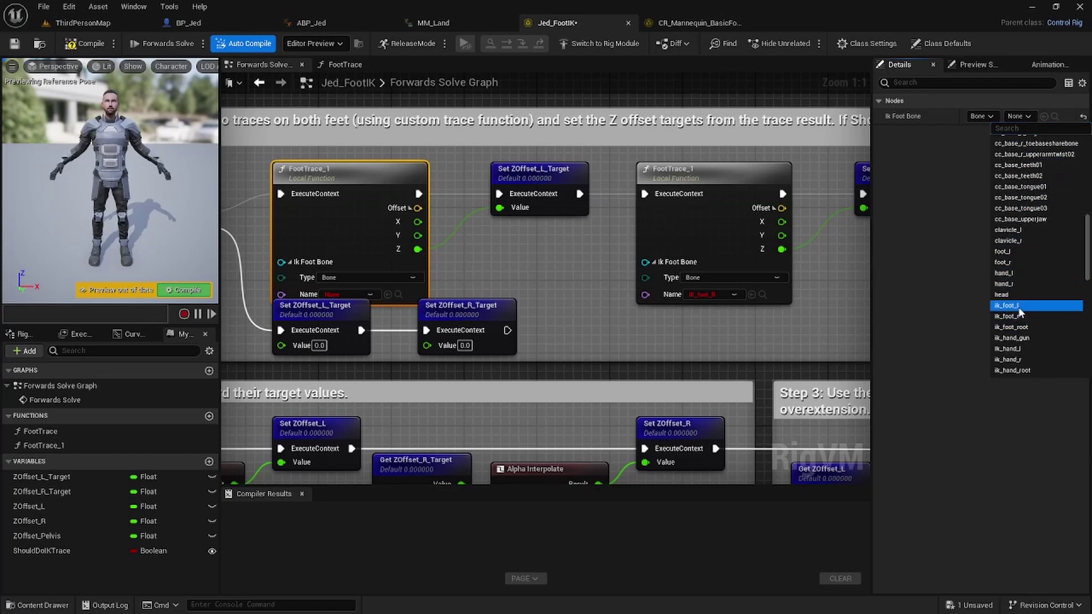
left_click(1010, 305)
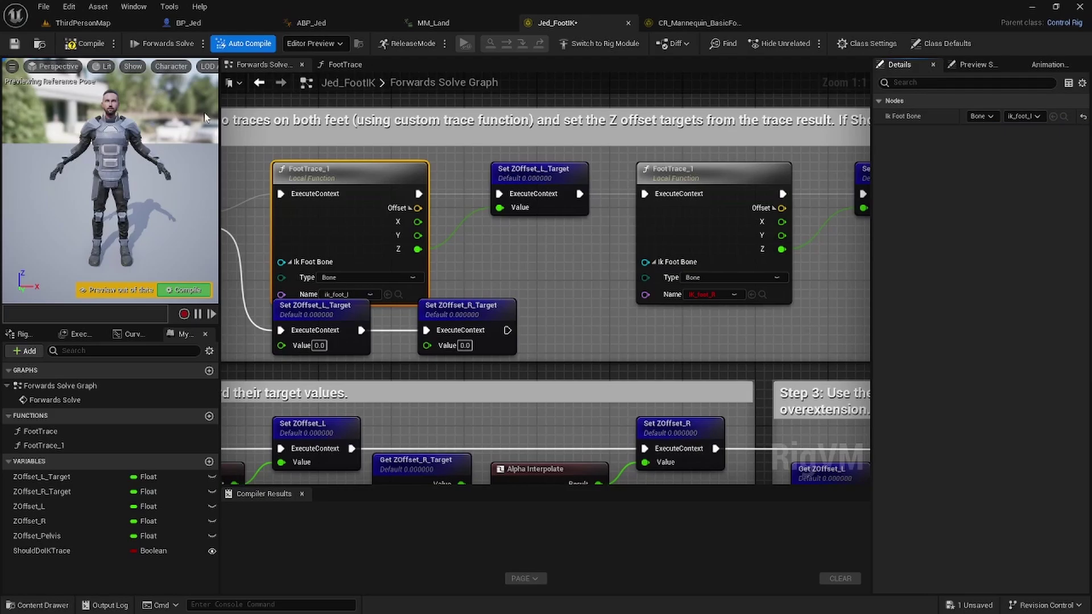
left_click(85, 44)
left_click(14, 43)
left_click(158, 48)
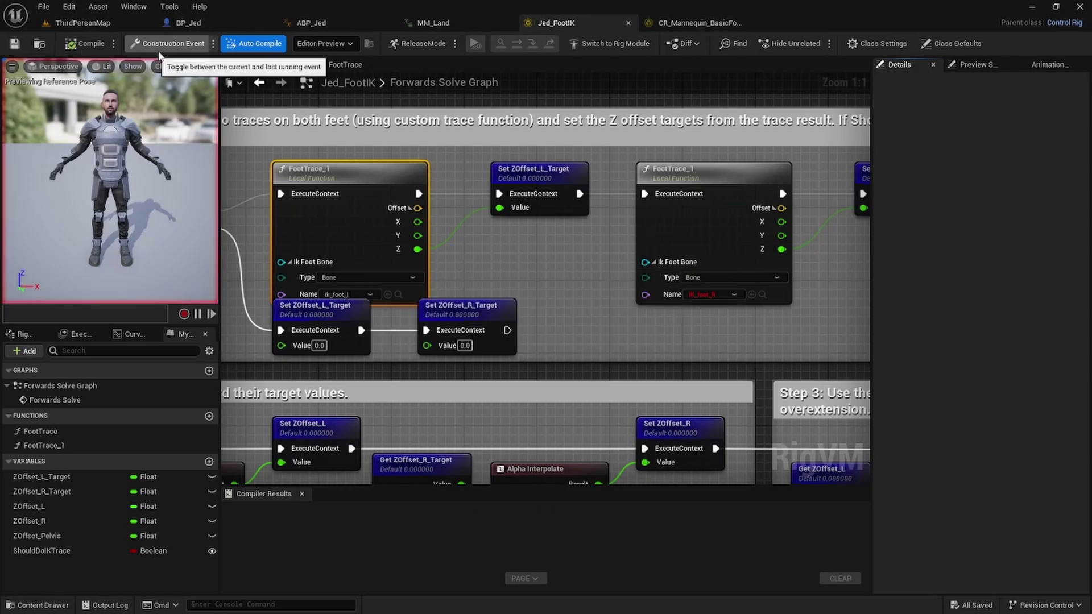
Step: Set the Ik Foot Bone of the FootTrace_1 node feeding ZOffset_R_Target to bone ik_foot_r, and compile and save the rig
right_click_drag(597, 313, 451, 300)
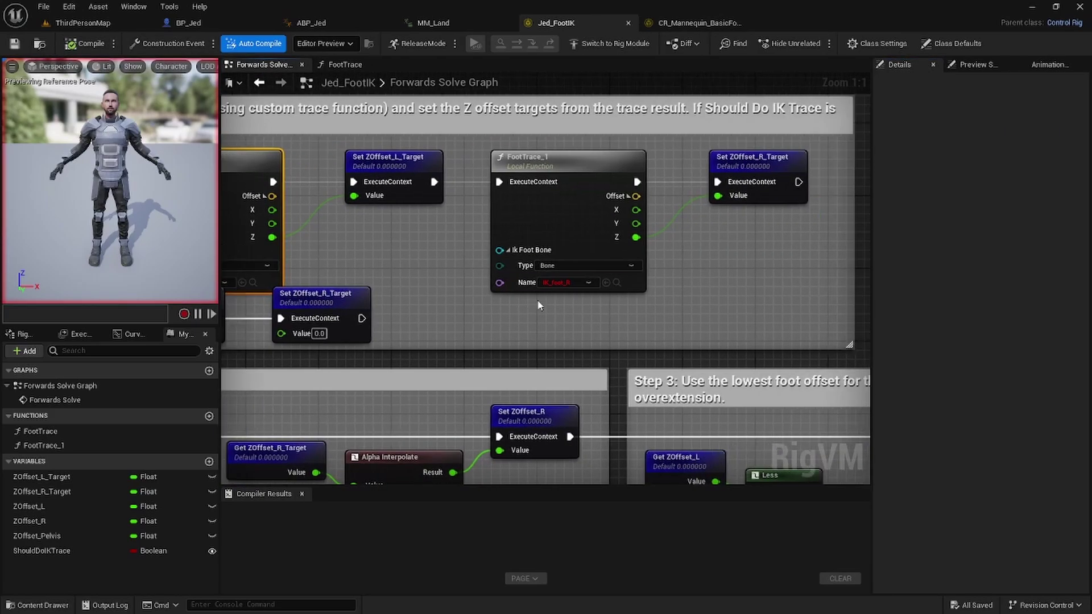
left_click(538, 157)
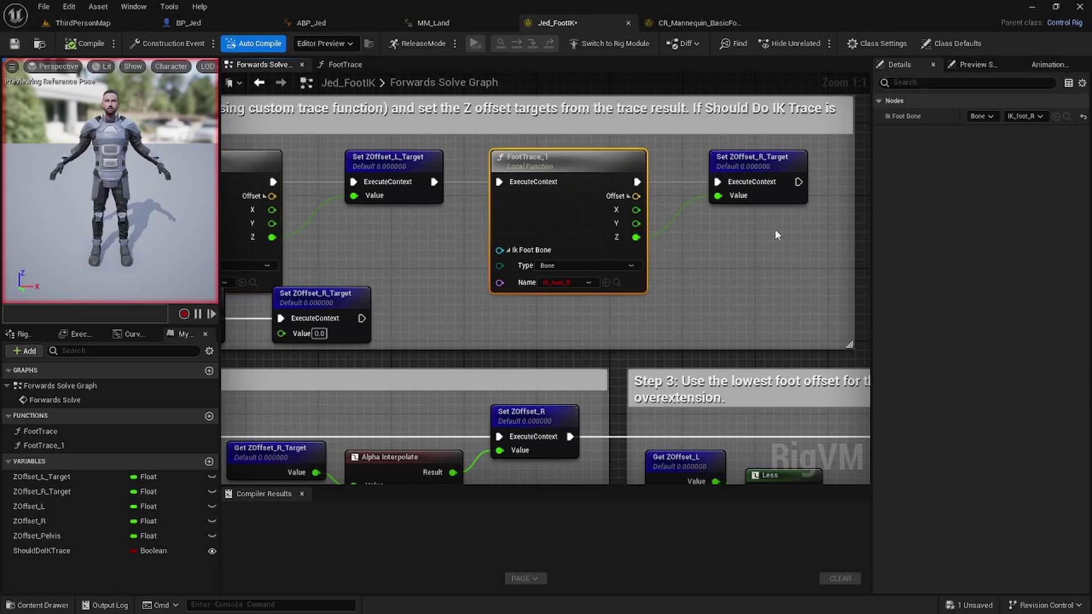
left_click(1083, 116)
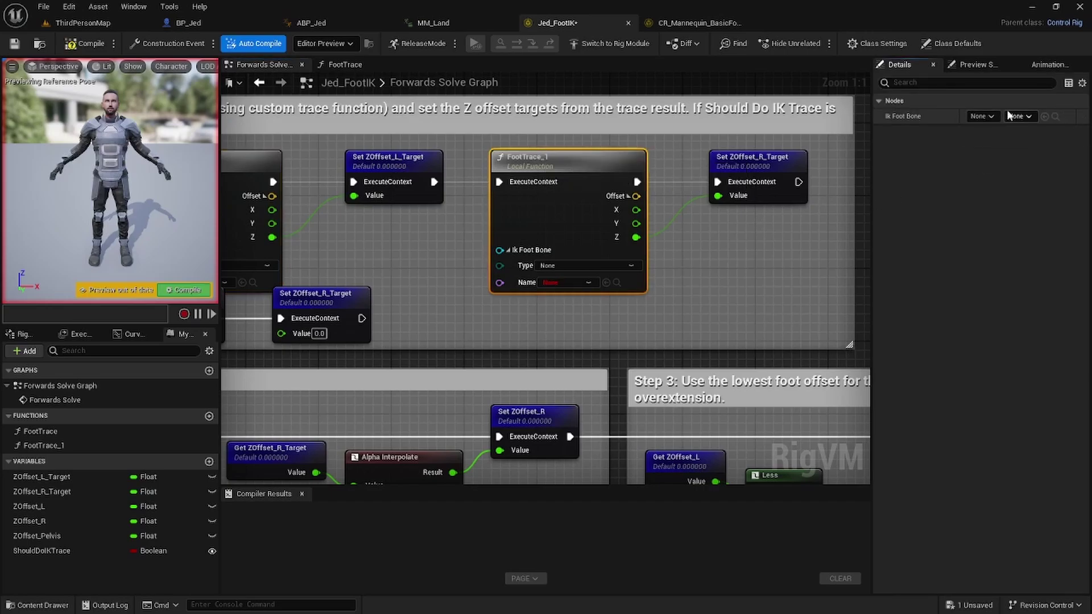
left_click(981, 116)
left_click(985, 139)
left_click(1030, 117)
scroll(1017, 253, "down", 10)
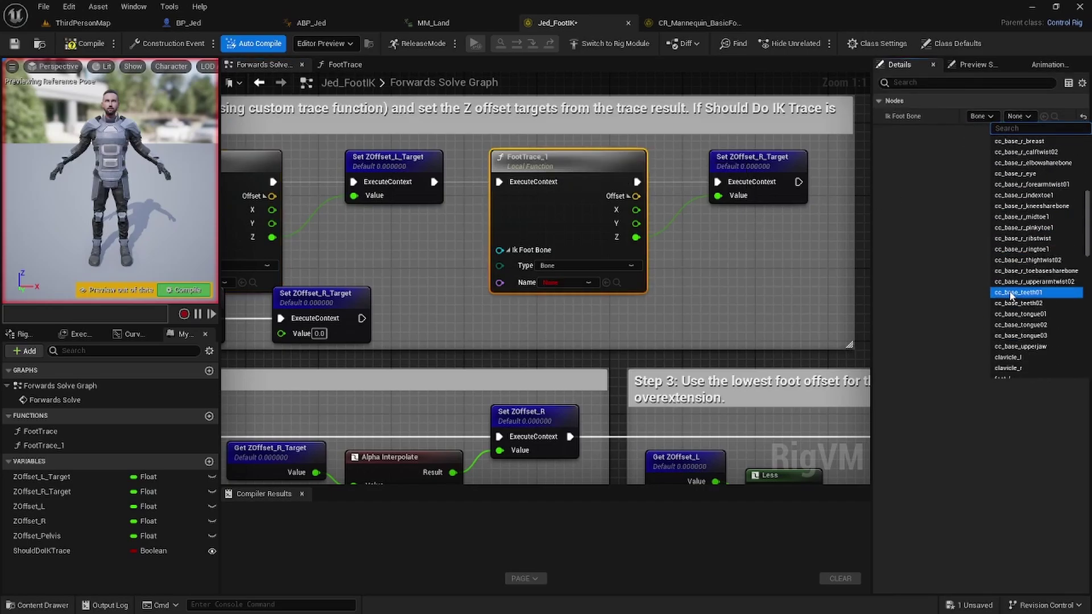
left_click(1006, 316)
left_click(86, 43)
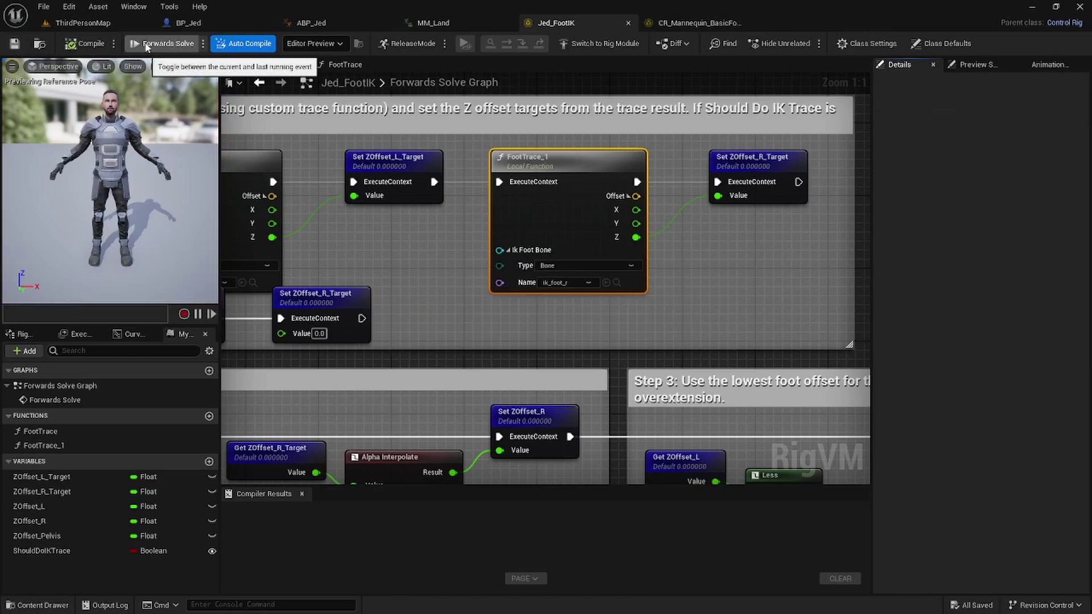
Step: Set the item of the Modify Transforms node driven by ZOffset_L to bone ik_foot_l, and compile and save the rig
right_click_drag(341, 472, 778, 204)
right_click_drag(647, 477, 448, 244)
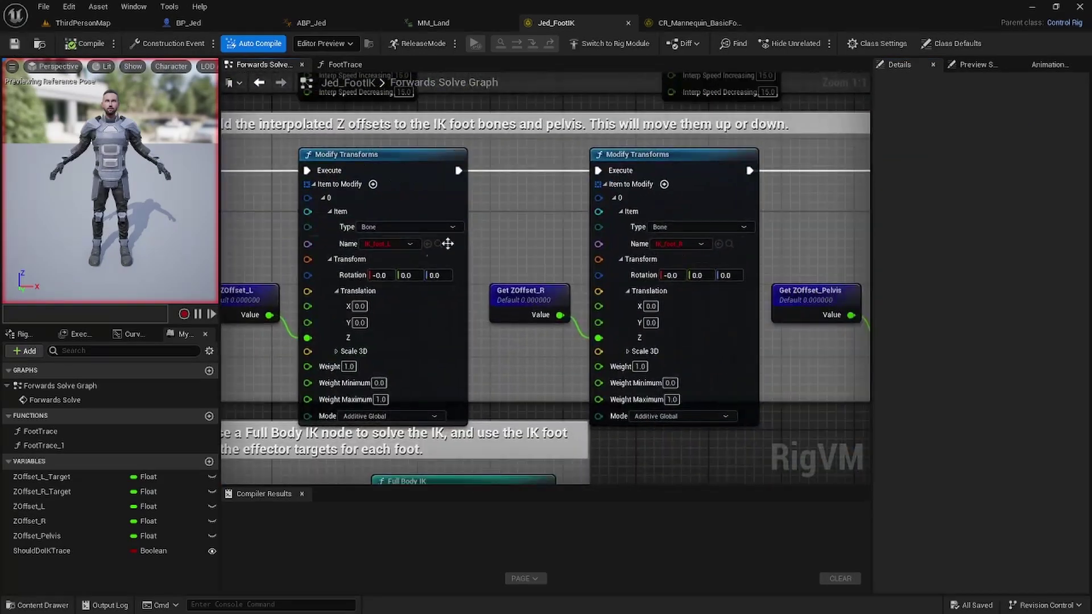
left_click(386, 159)
left_click(889, 132)
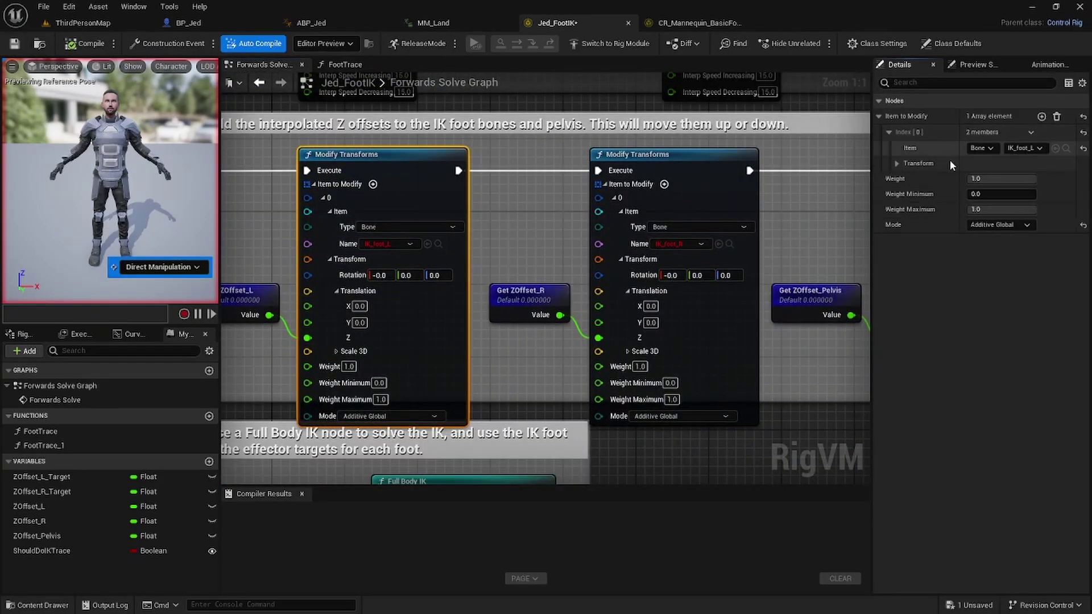
left_click(1082, 148)
left_click(1026, 147)
scroll(1001, 356, "down", 10)
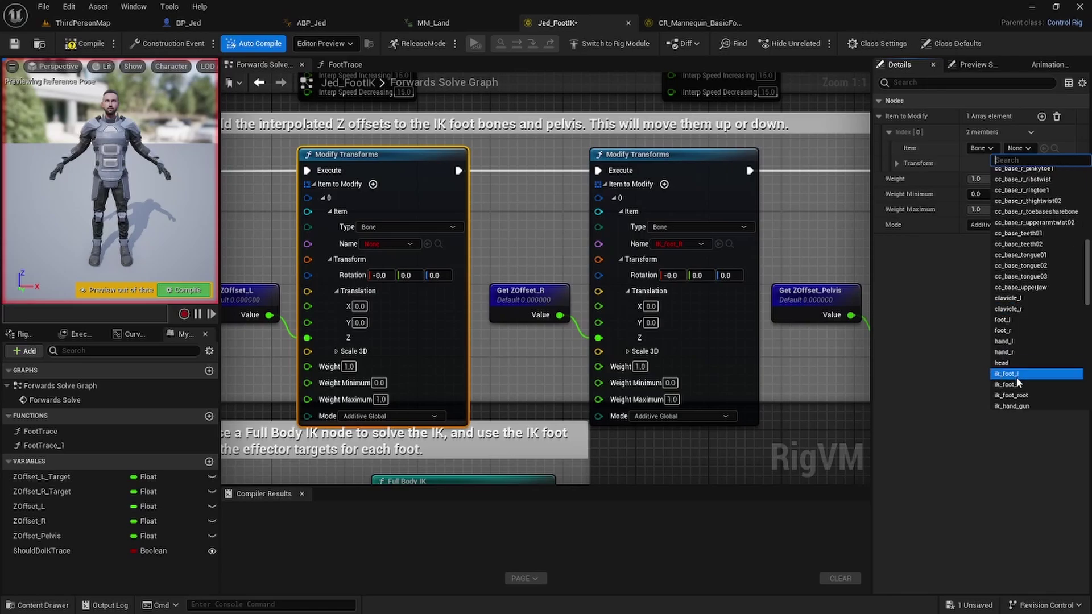
left_click(1016, 375)
left_click(85, 43)
left_click(18, 43)
Step: Set the item of the Modify Transforms node driven by ZOffset_R to bone ik_foot_r
left_click(654, 154)
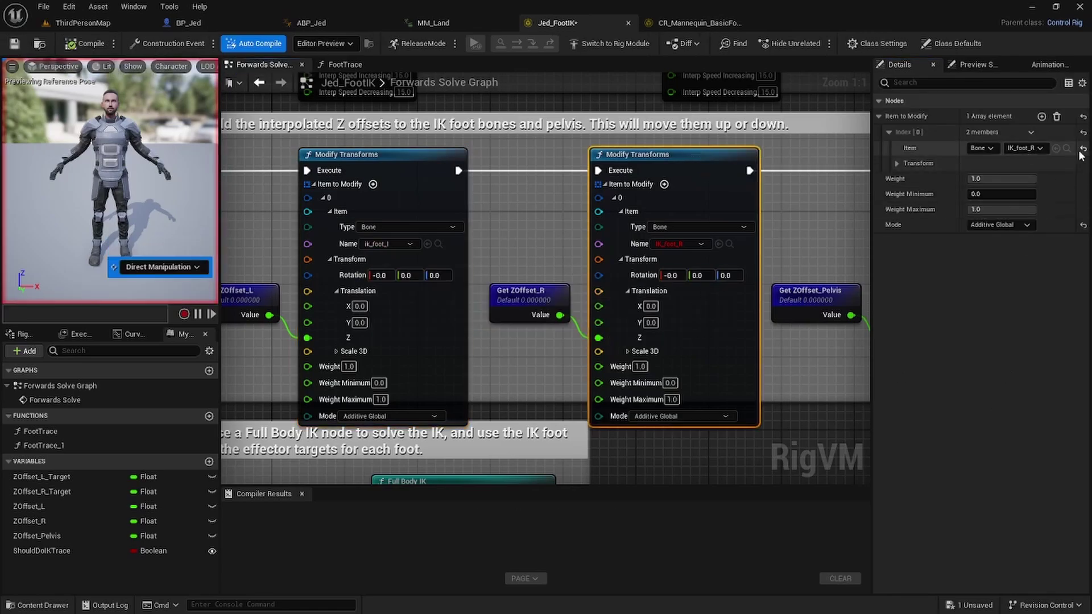
left_click(1064, 147)
left_click(1030, 147)
scroll(1035, 358, "down", 2)
scroll(1035, 357, "down", 3)
left_click(1019, 355)
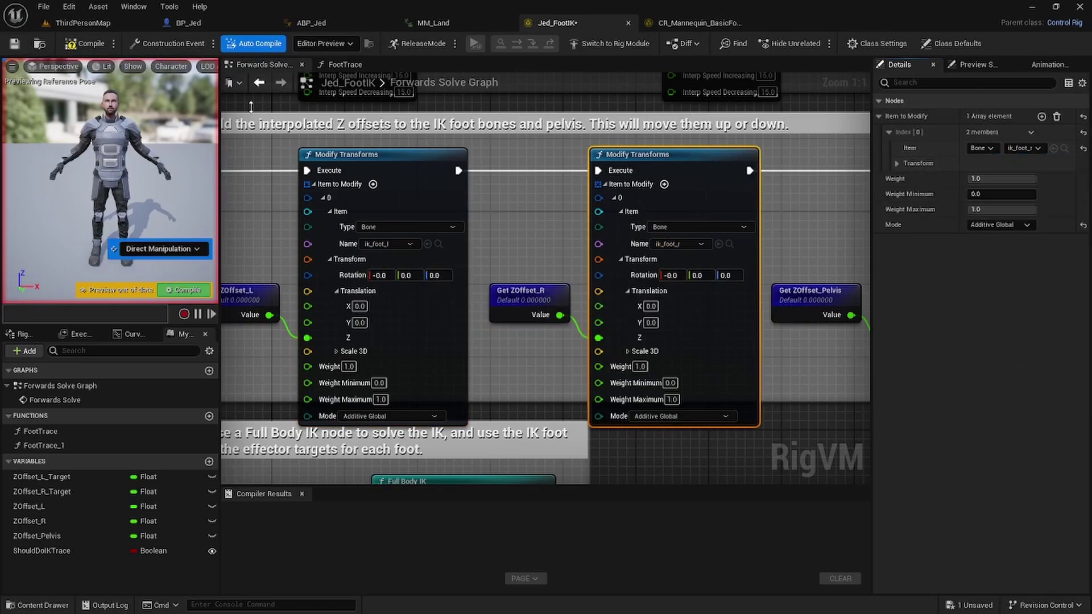
Step: Set the Get Transform node feeding the Full Body IK's foot_l effector to bone ik_foot_l
right_click_drag(749, 358, 915, 28)
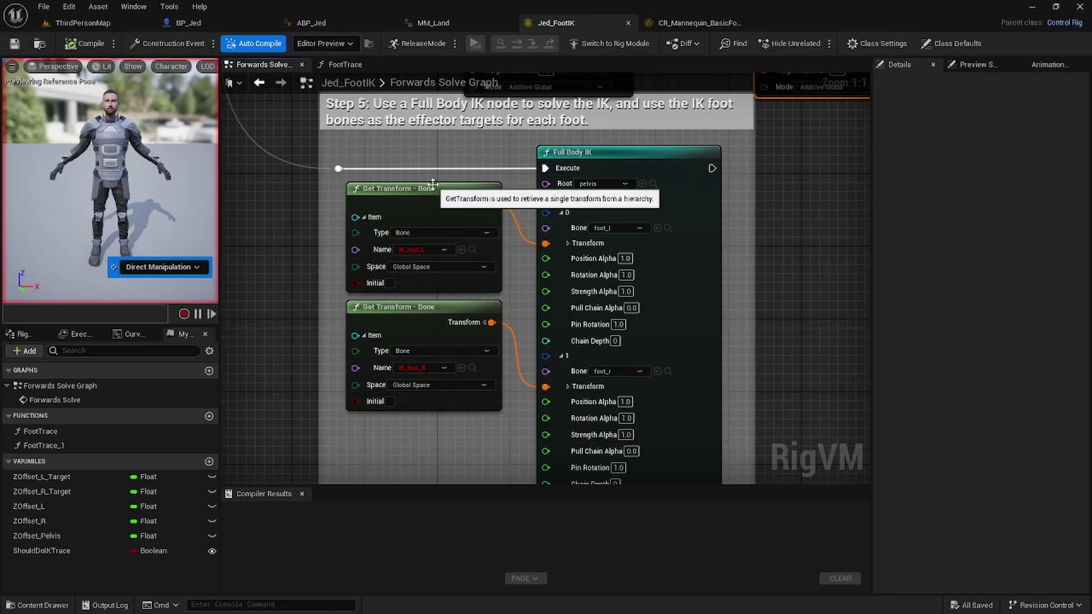
left_click(431, 185)
left_click(1082, 117)
left_click(1029, 117)
scroll(1015, 309, "down", 3)
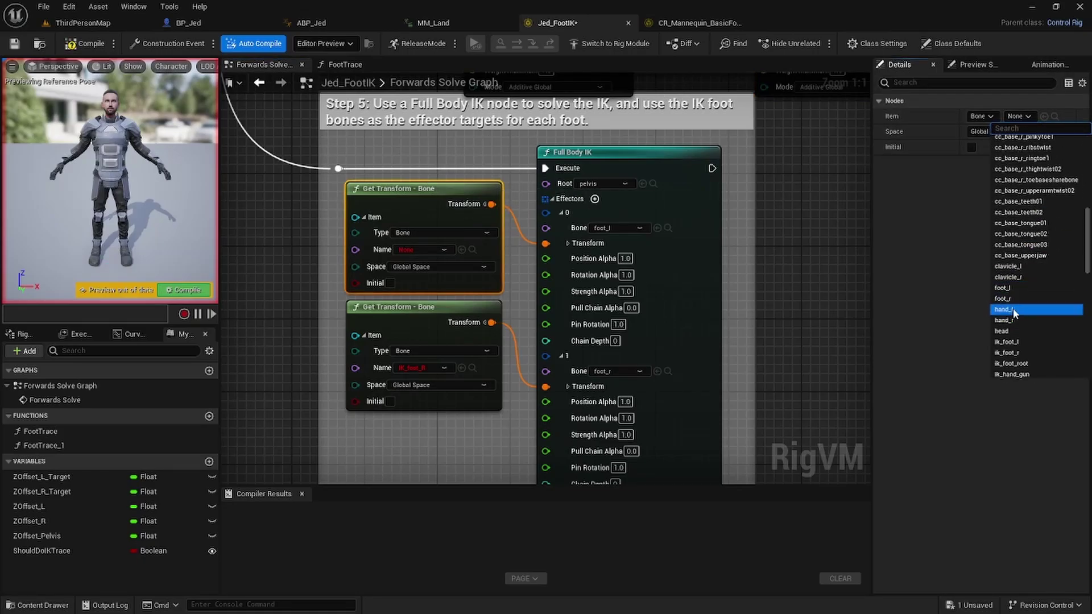
left_click(1012, 310)
Step: Set the Get Transform node feeding the Full Body IK's foot_r effector to bone ik_foot_r, and compile and save the rig
left_click(398, 308)
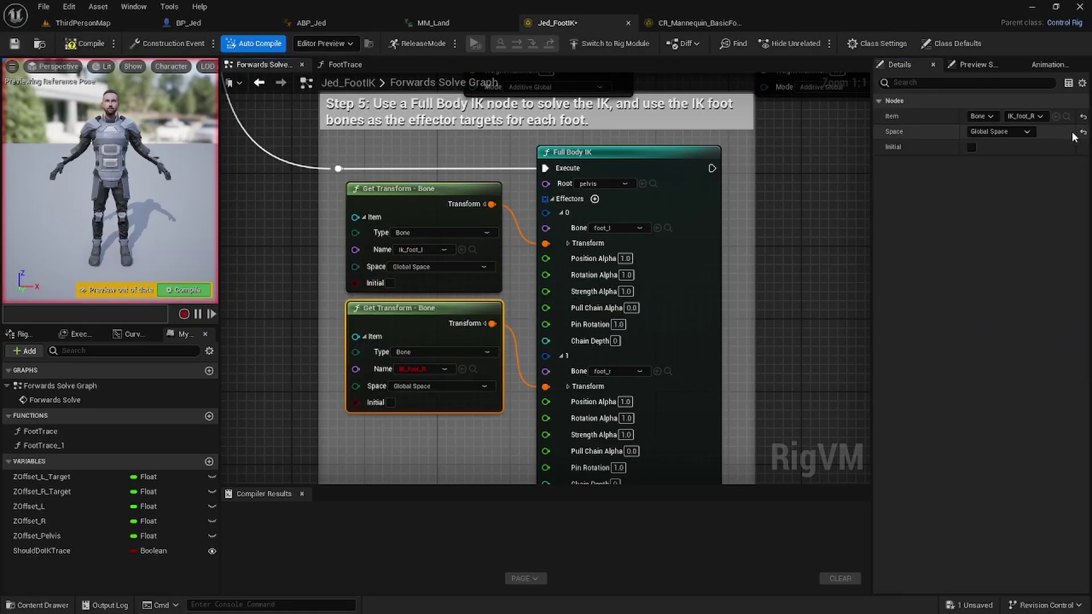
left_click(1017, 116)
scroll(1018, 256, "down", 3)
scroll(1006, 334, "down", 5)
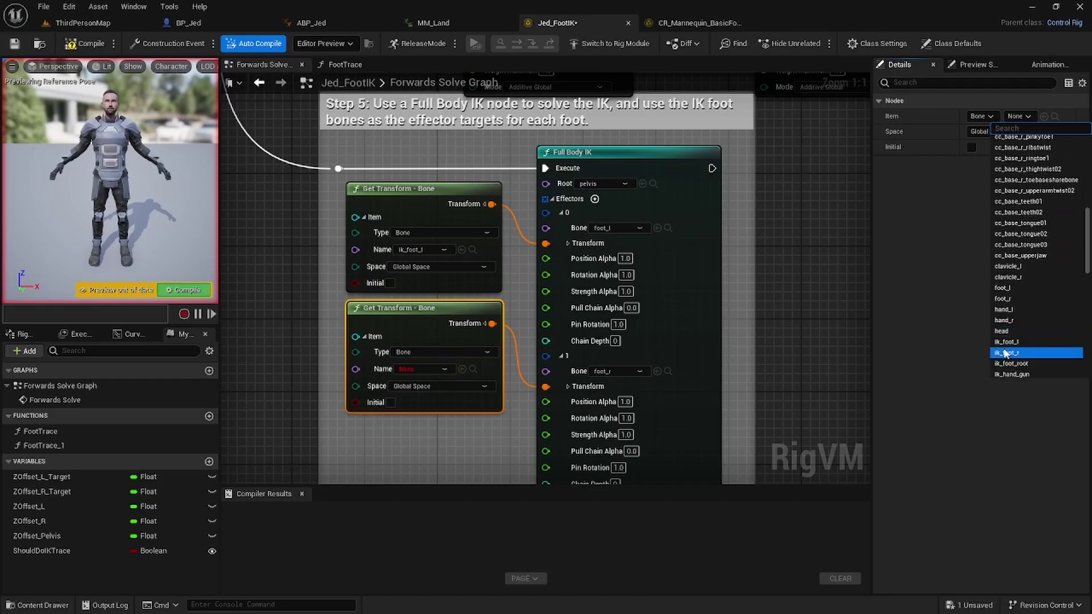
left_click(1015, 357)
left_click(88, 43)
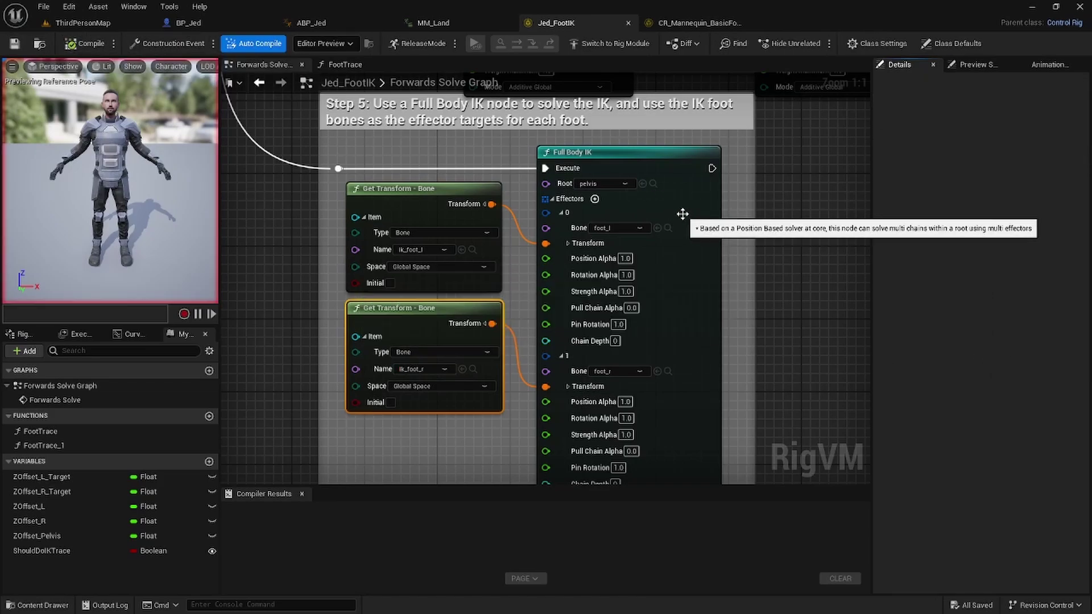
Step: Close Jed_FootIK and reopen it from the Content/_Core/Jed/Rigs folder to review its Forwards Solve node groups
left_click(628, 23)
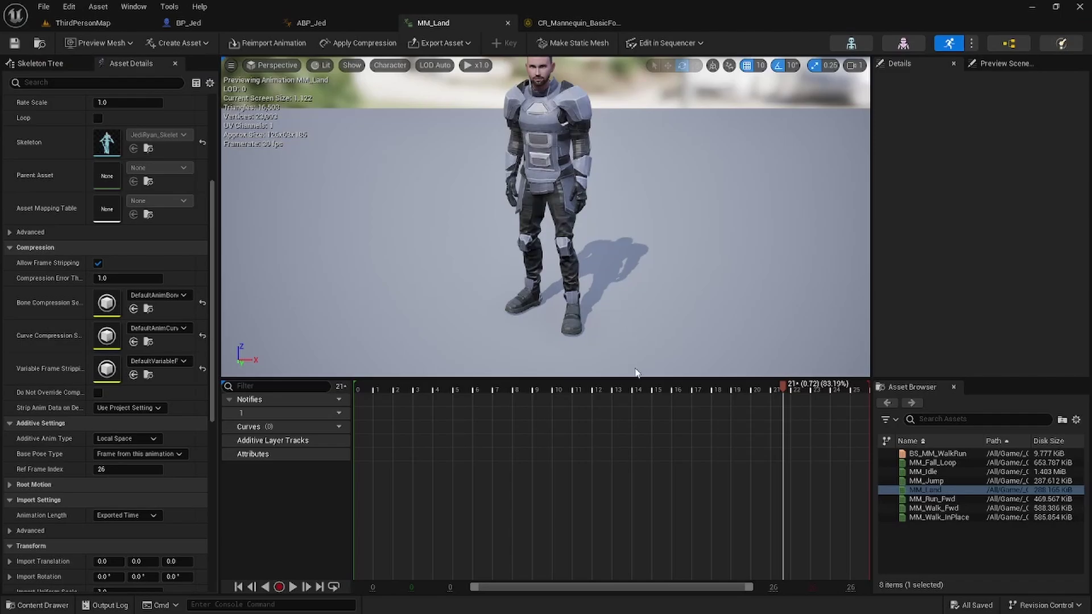
key("ctrl+space")
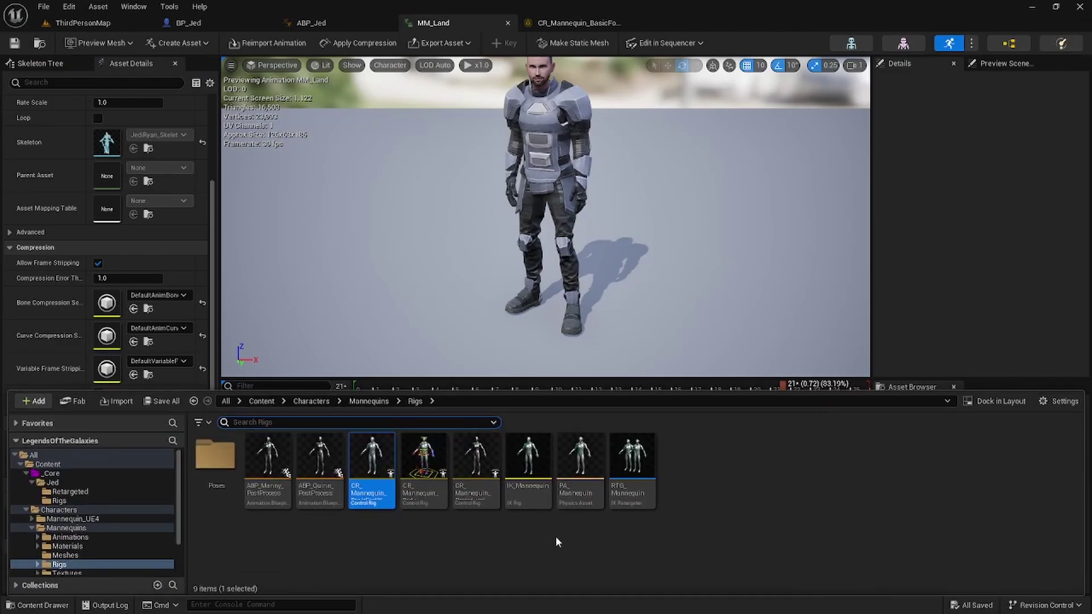
left_click(261, 401)
double_click(220, 458)
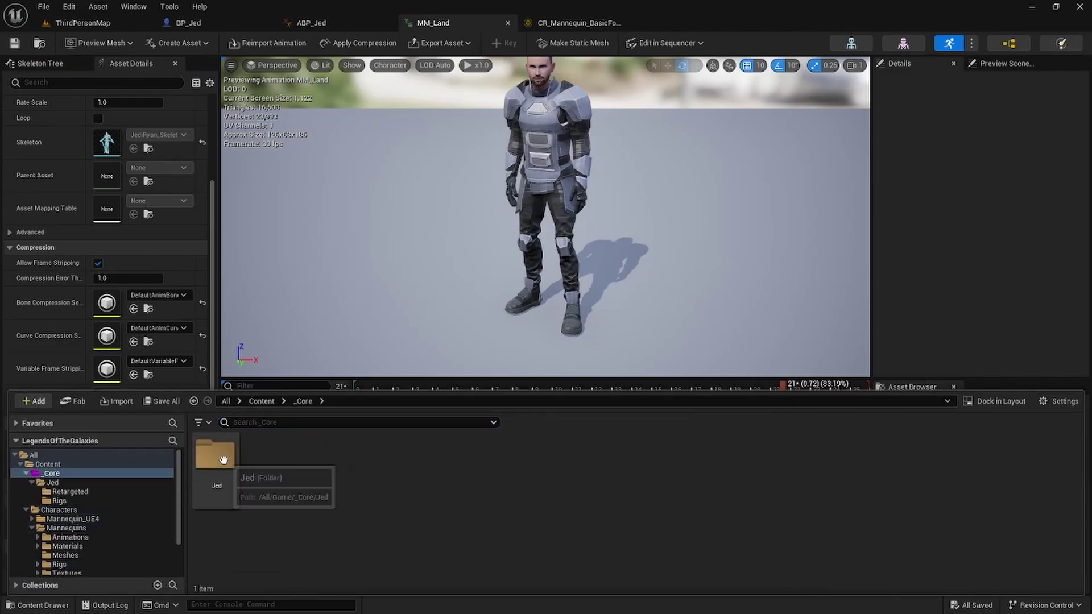
double_click(223, 459)
double_click(264, 461)
left_click(308, 501)
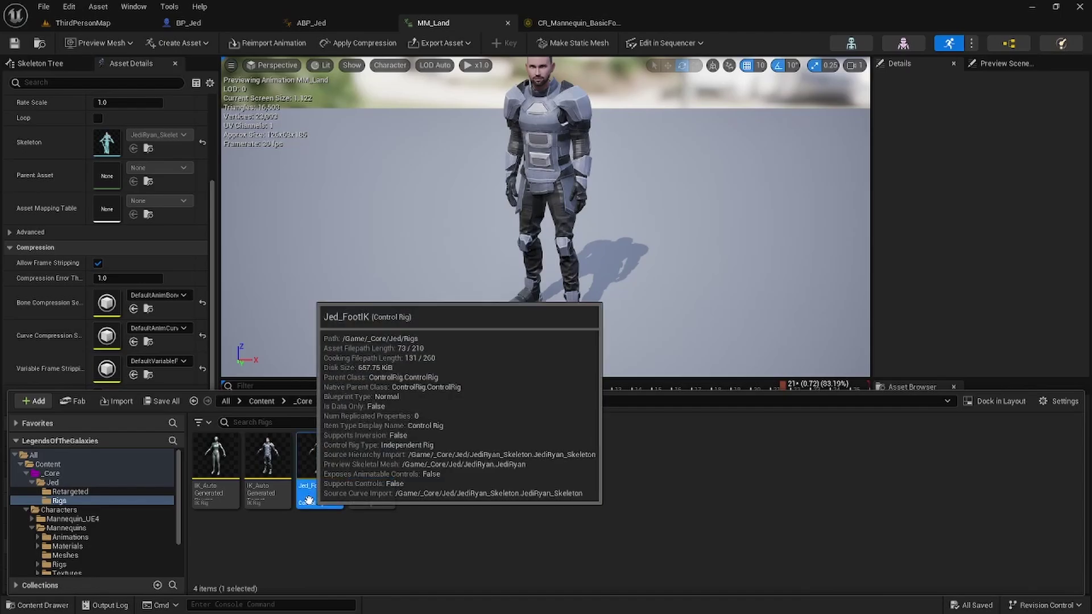
double_click(308, 501)
scroll(301, 346, "up", 4)
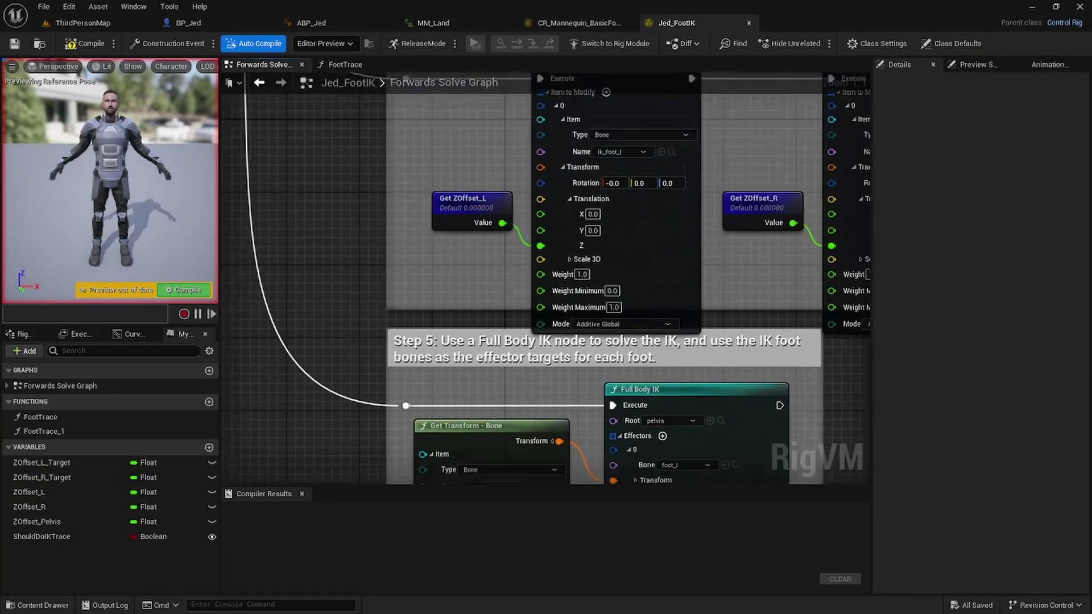
right_click_drag(364, 313, 364, 339)
right_click_drag(398, 136, 362, 384)
scroll(372, 315, "down", 6)
scroll(372, 315, "up", 1)
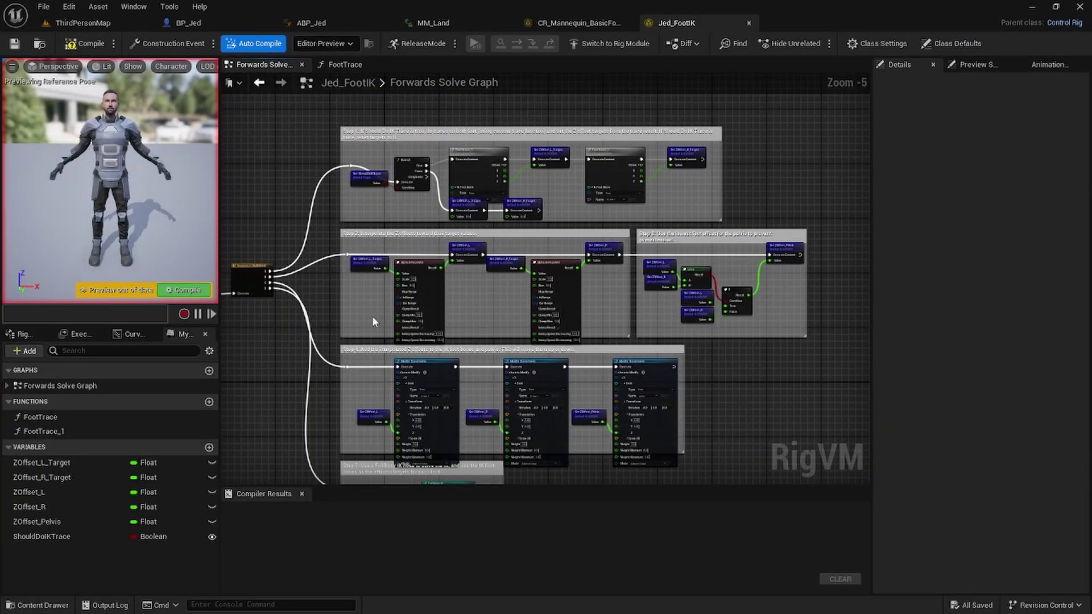
Step: Upgrade the outdated Sequence node after Forwards Solve in Jed_FootIK to its current implementation, and compile and save the rig
left_click(85, 44)
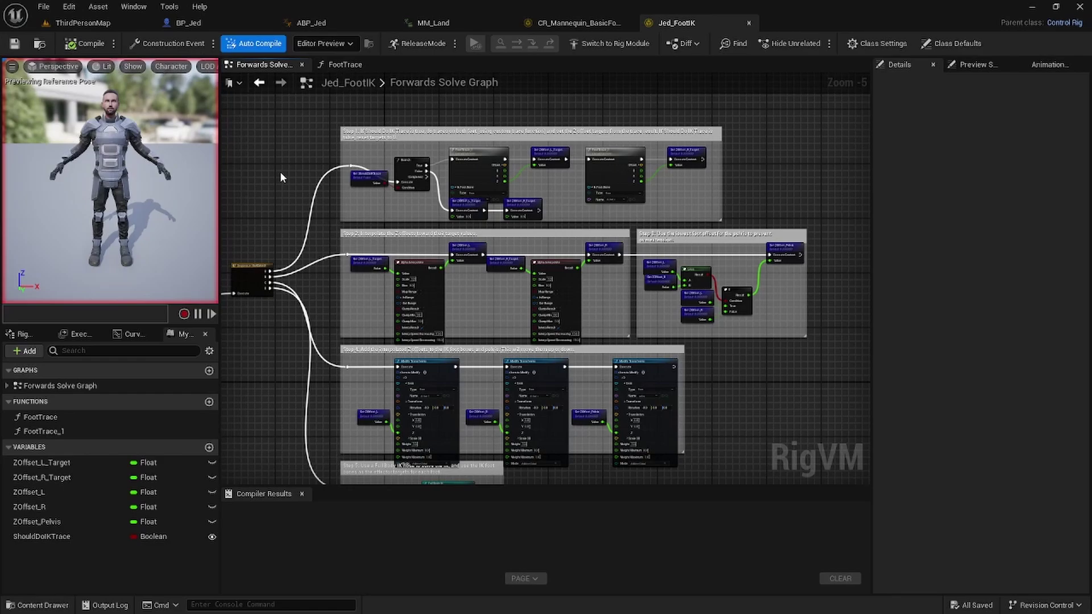
right_click_drag(250, 212, 540, 217)
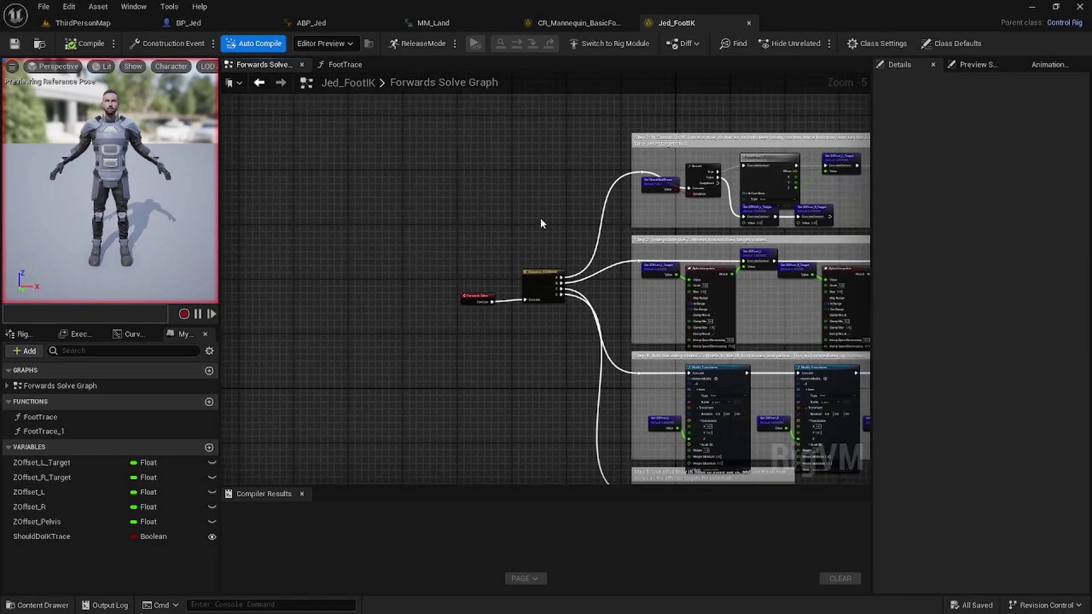
scroll(563, 298, "up", 5)
left_click(501, 218)
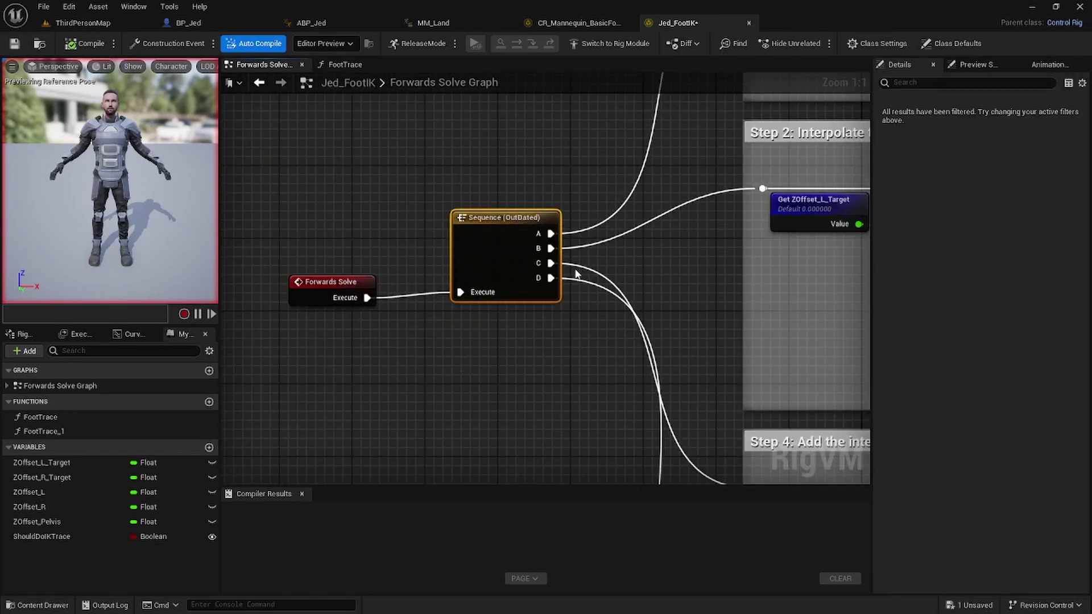
right_click(497, 251)
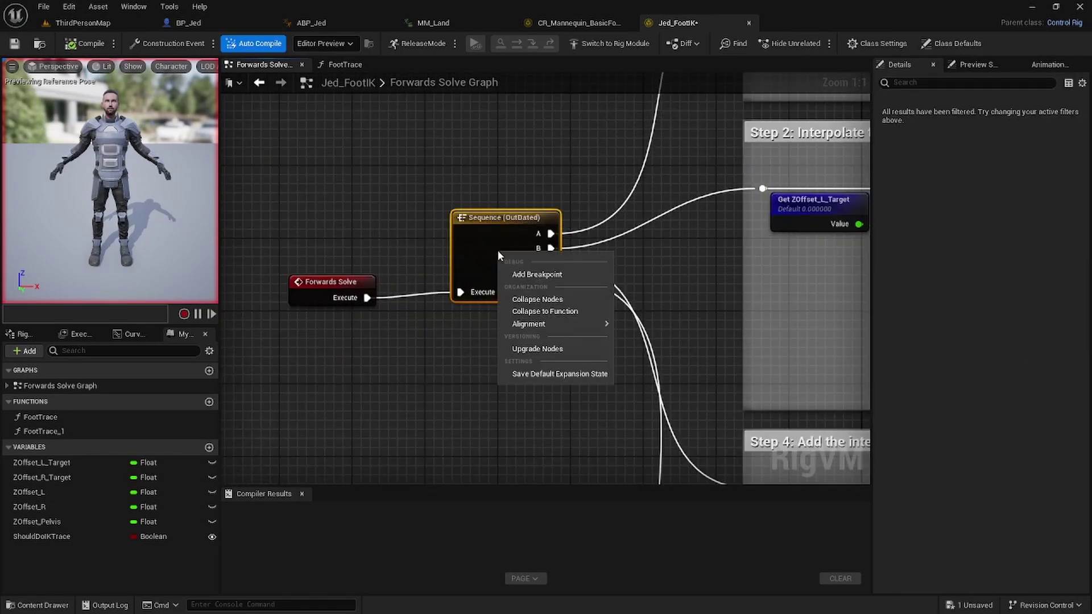
left_click(556, 349)
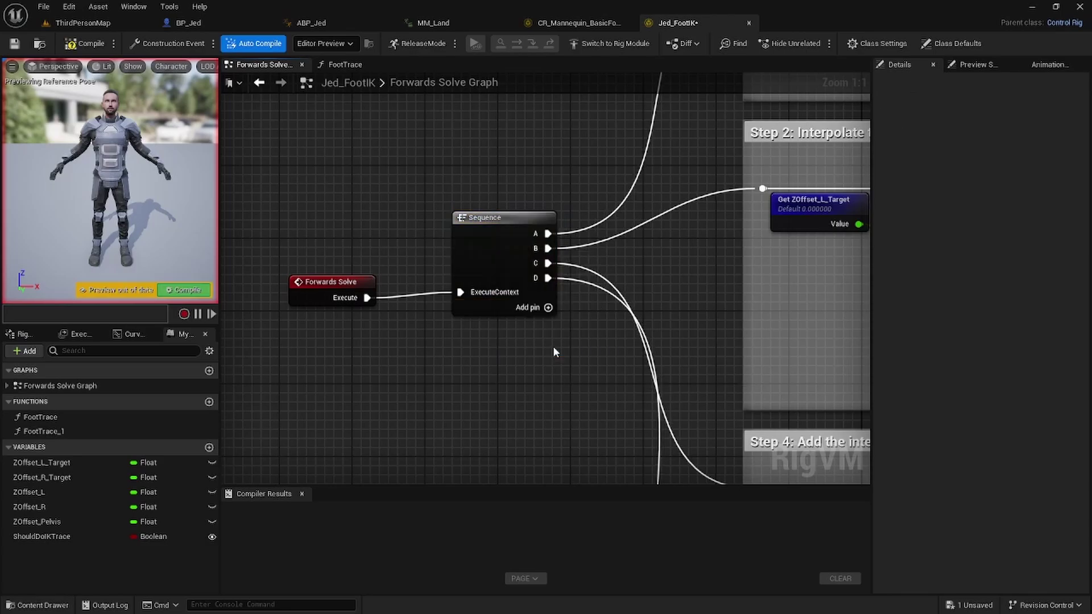
left_click(85, 43)
left_click(15, 46)
Step: Play ThirdPersonMap and test the character's foot IK by walking and jumping around the level and standing on the low ramp's edge
left_click(80, 24)
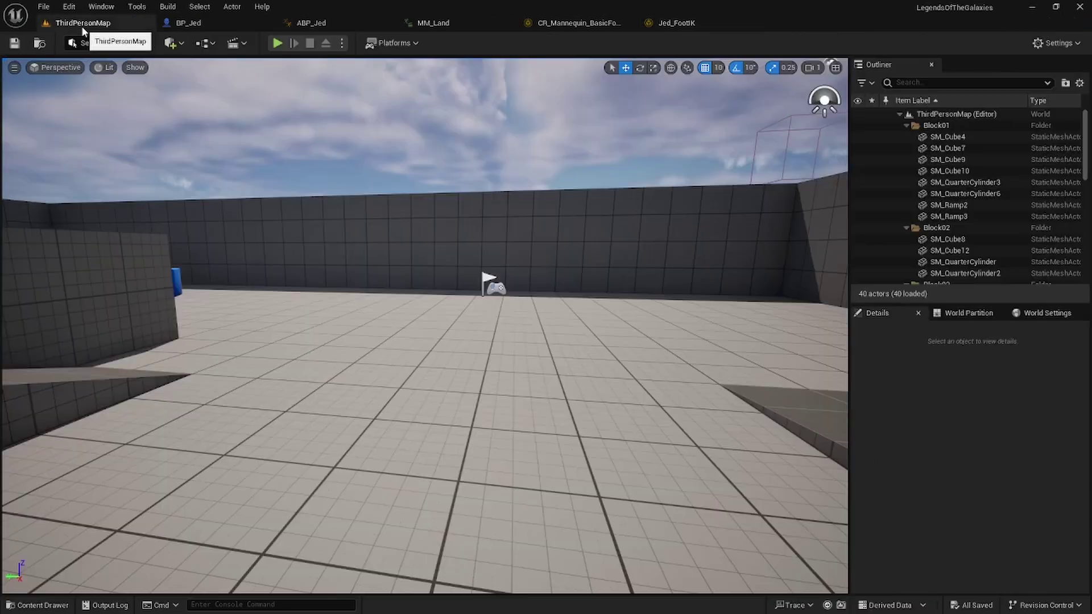
left_click(456, 348)
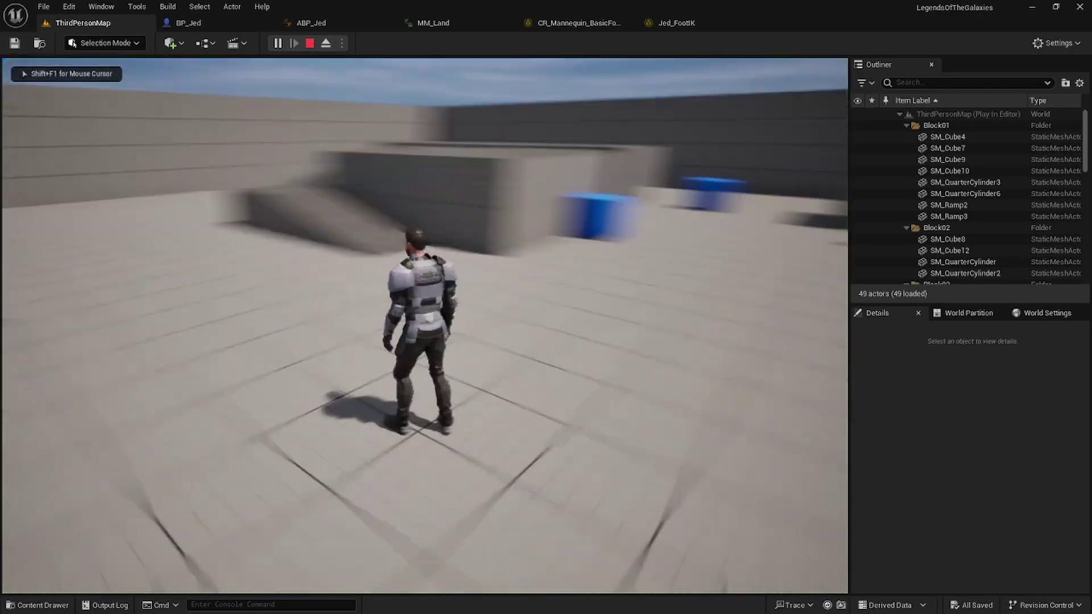
key("w")
key("space")
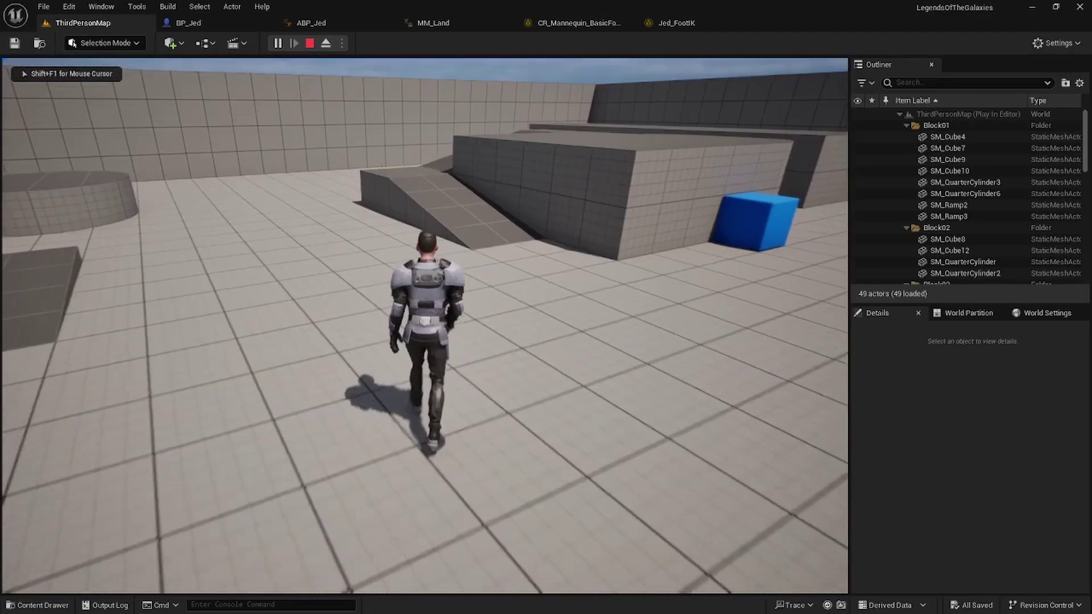
key("w")
key("w")
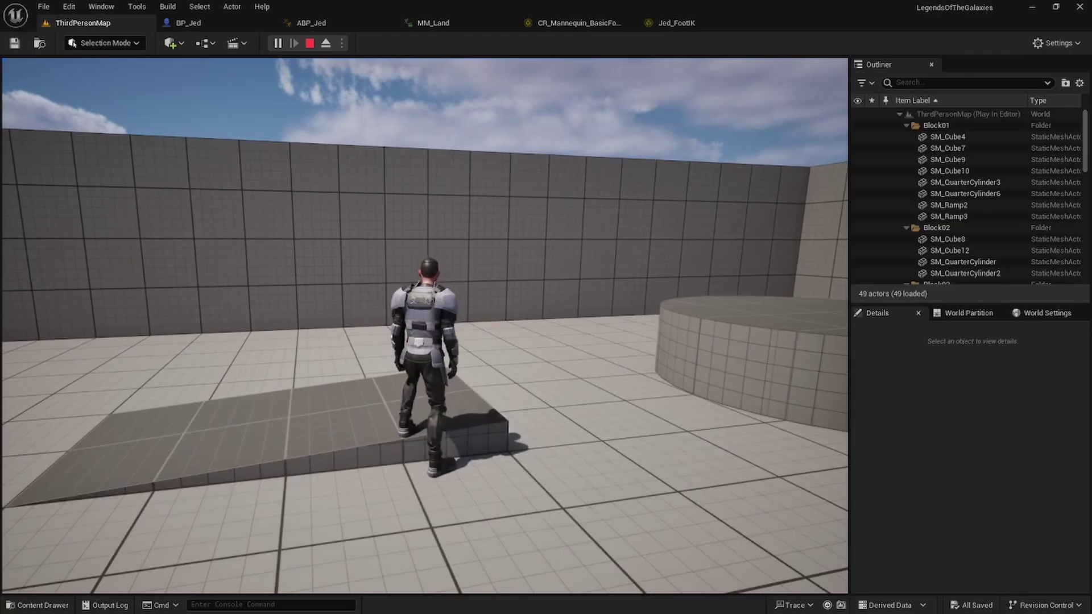
key("space")
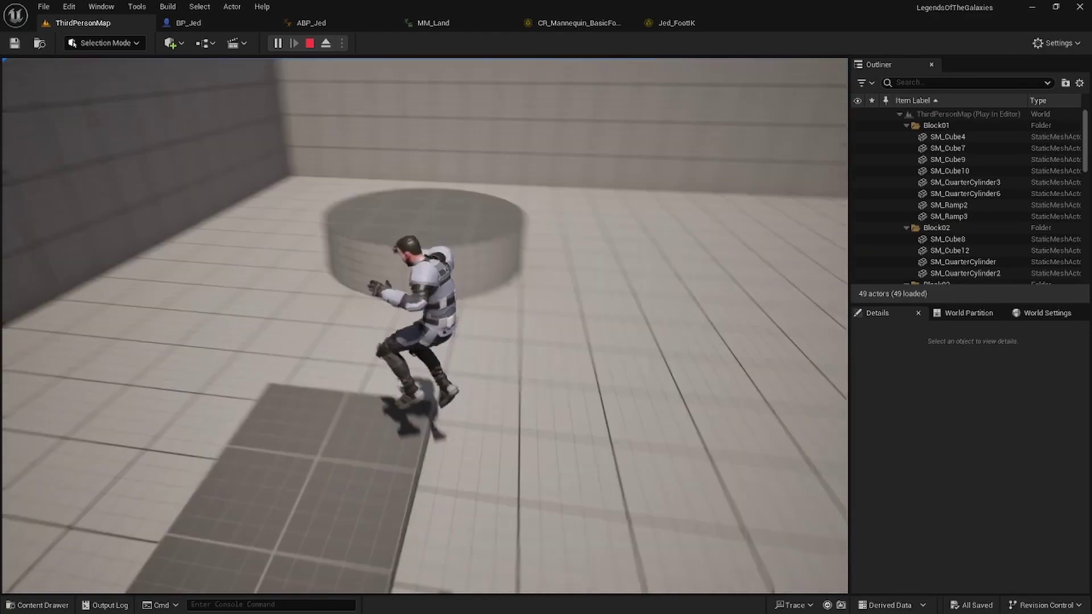